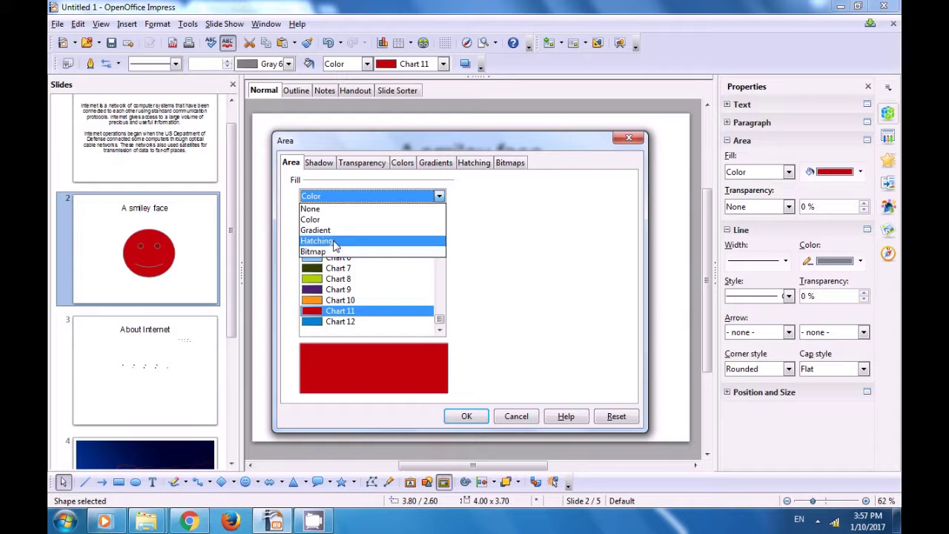
Step: Choose Yellow green 9 as the solid fill color for the smiley shape
left_click(333, 220)
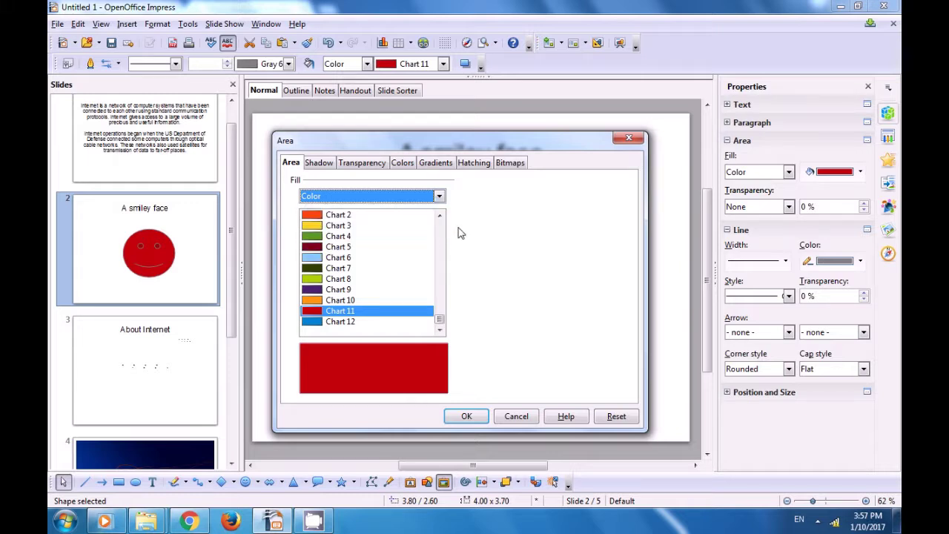
left_click(334, 257)
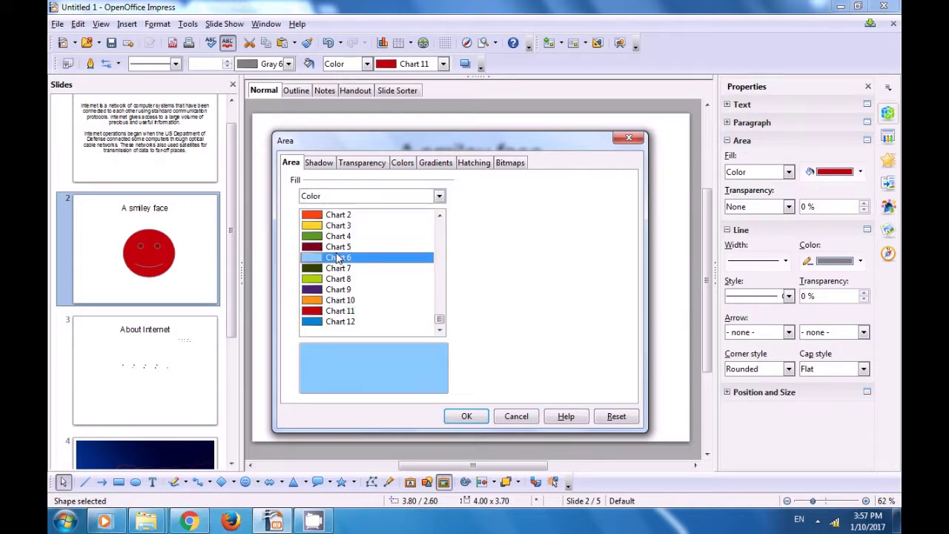
scroll(336, 278, "up", 6)
scroll(337, 293, "up", 4)
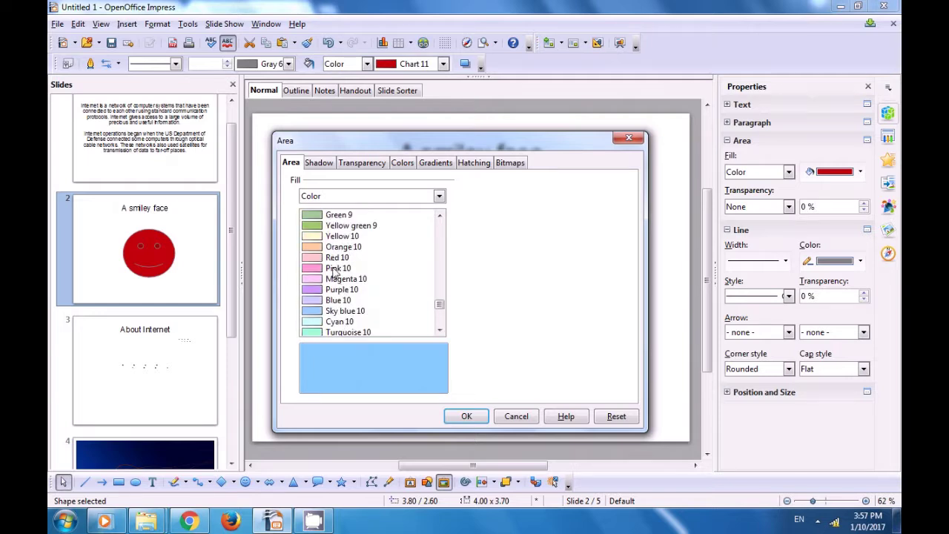
left_click(340, 290)
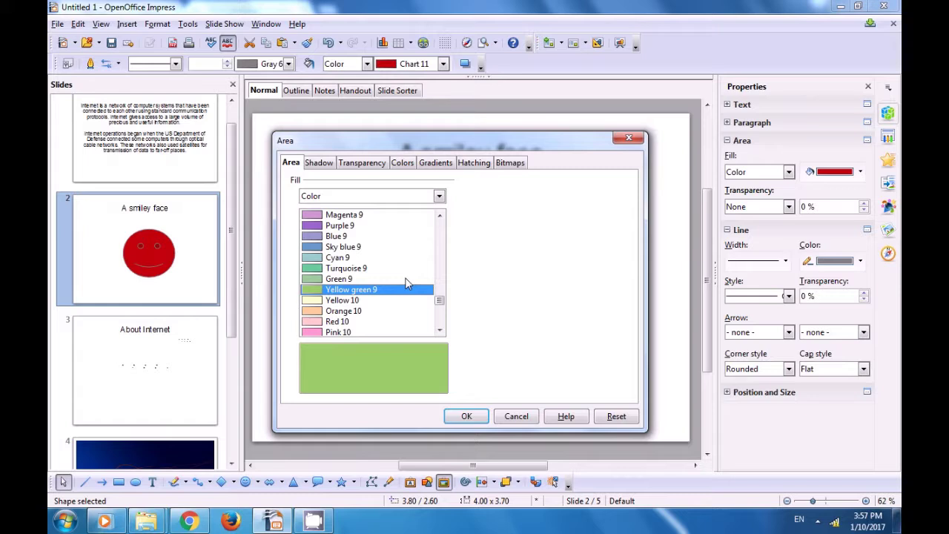
Step: Enable a Gray 6 shadow directly below the shape at a distance of 0.16 inch
left_click(320, 163)
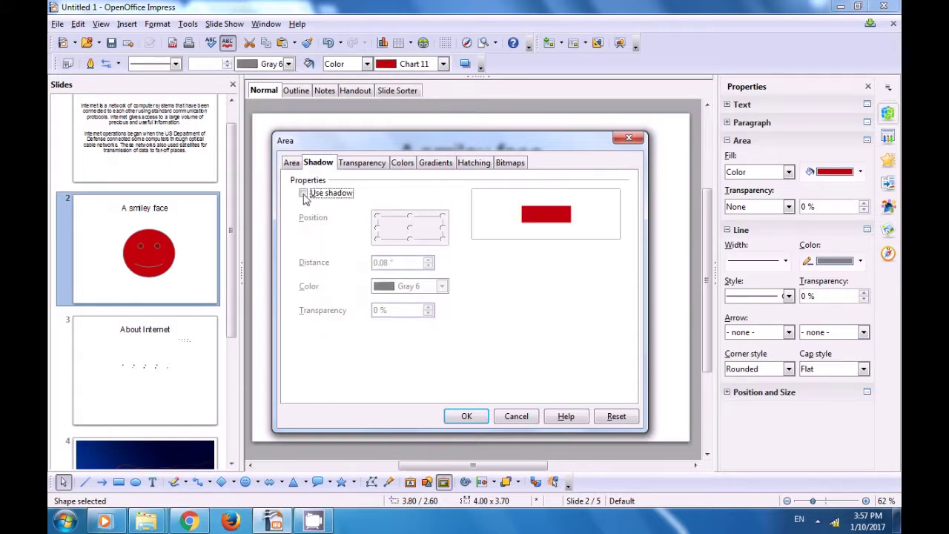
left_click(304, 194)
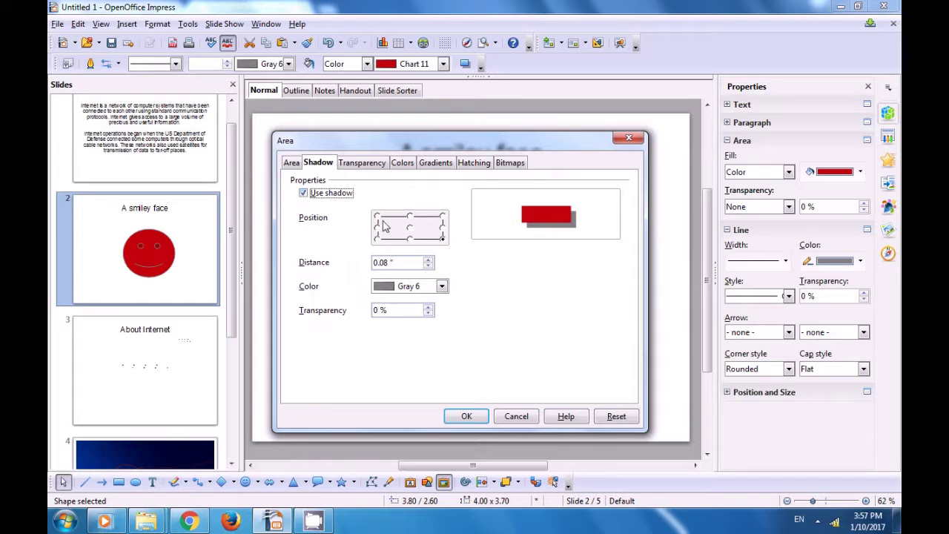
left_click(409, 239)
left_click(440, 288)
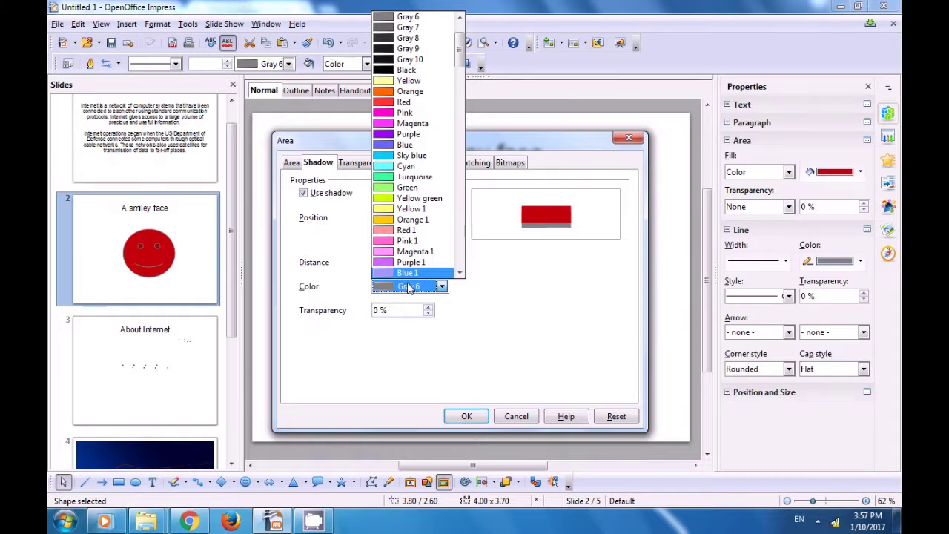
left_click(410, 292)
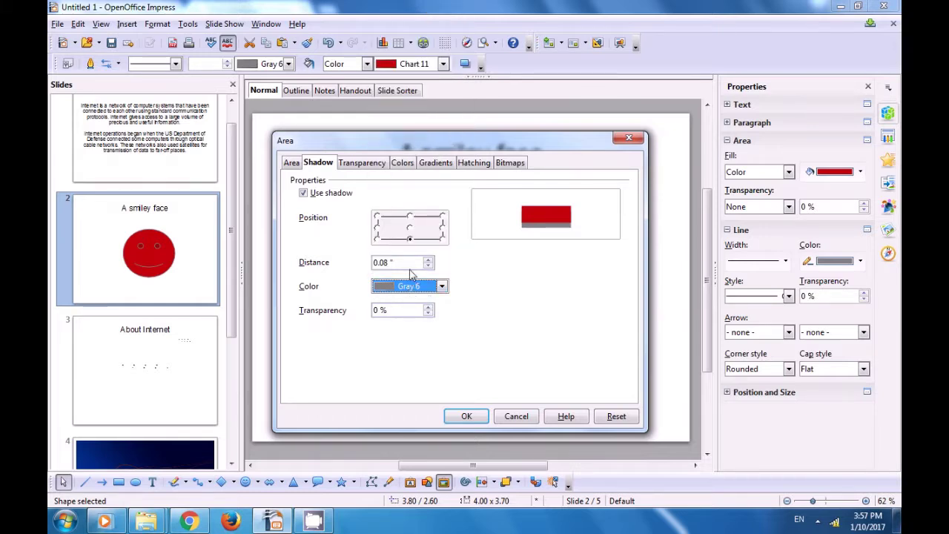
left_click(429, 260)
left_click(429, 259)
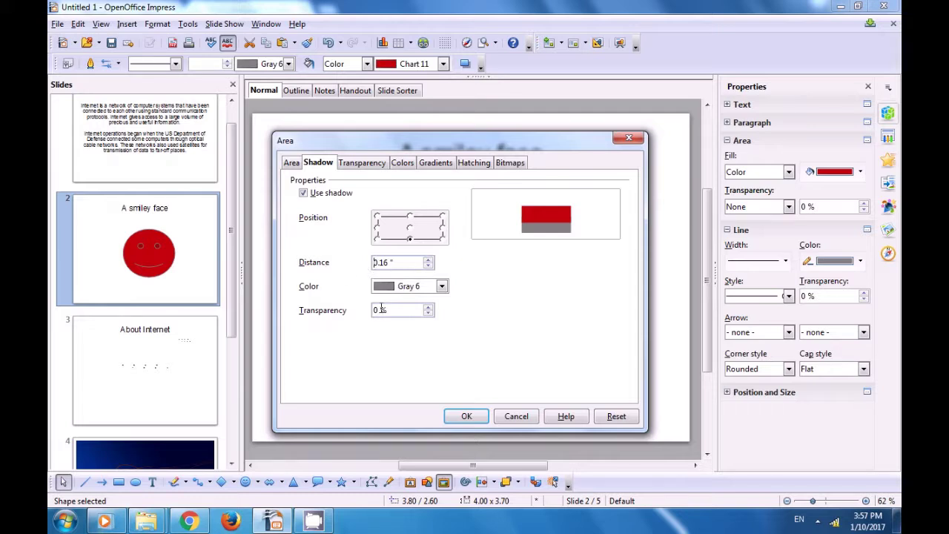
Step: Raise the shadow's transparency to 20 % and lower it again by one increment
left_click(428, 307)
left_click(429, 308)
left_click(428, 308)
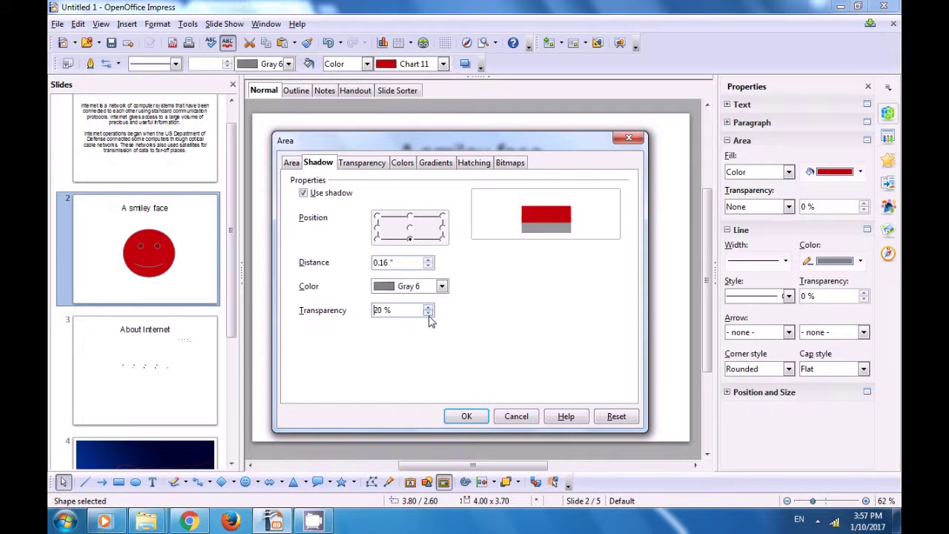
left_click(429, 313)
Step: Try a uniform transparency of 70 % on the shape's fill
left_click(373, 168)
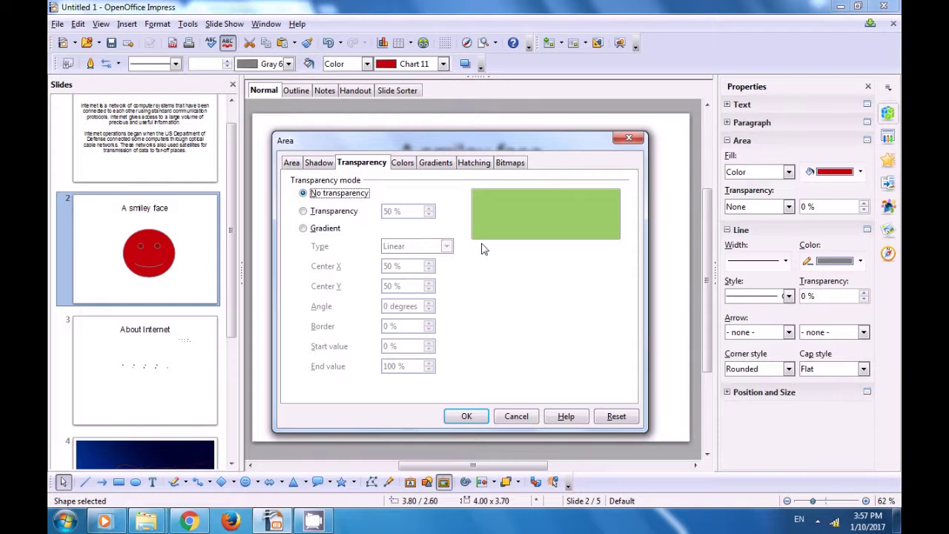
left_click(304, 211)
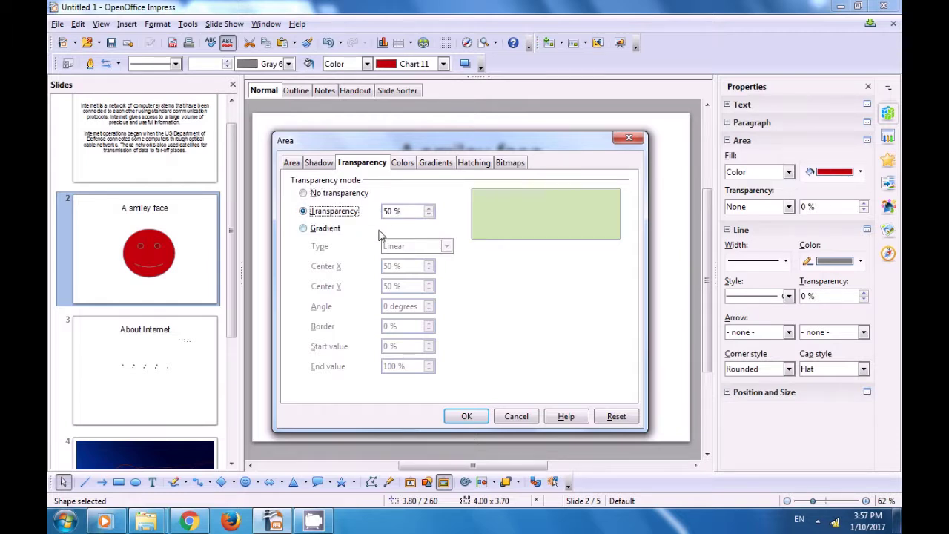
left_click(429, 210)
left_click(429, 211)
left_click(428, 210)
left_click(429, 211)
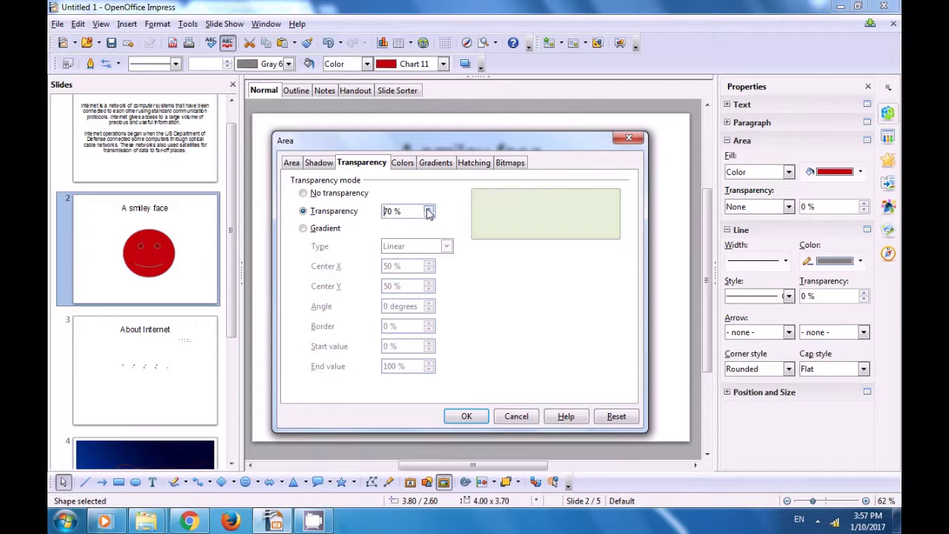
Step: Try lowering the fill's uniform transparency to 0 % and raising it to 5 %
left_click(384, 212)
left_click(428, 215)
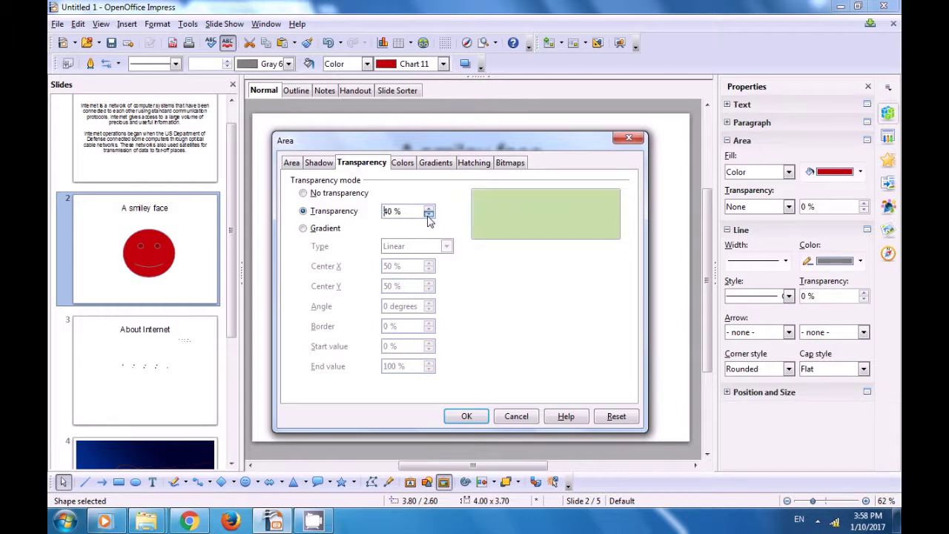
left_click(428, 215)
left_click(428, 215)
left_click(428, 215)
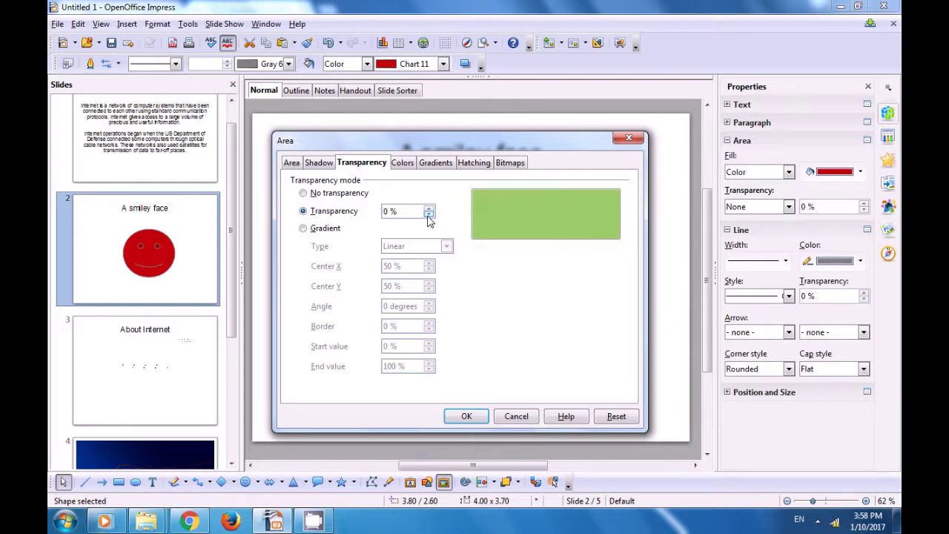
left_click(428, 209)
Step: Switch the fill to gradient transparency, trying the Ellipsoid type and settling on Square
left_click(304, 230)
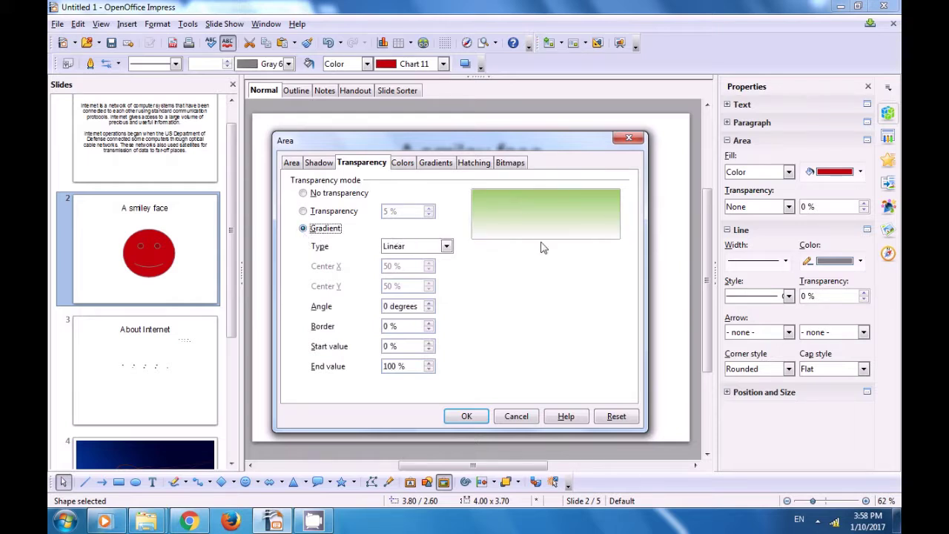
left_click(446, 247)
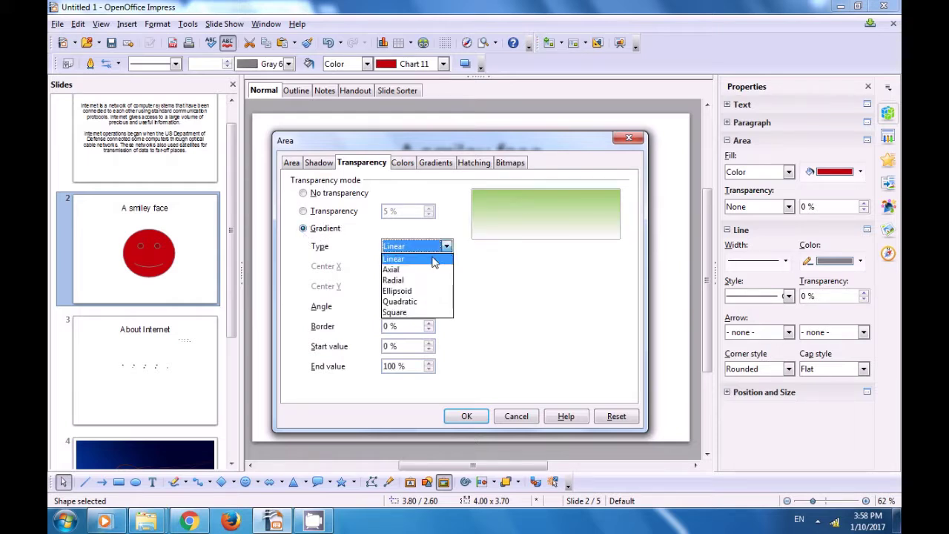
left_click(414, 292)
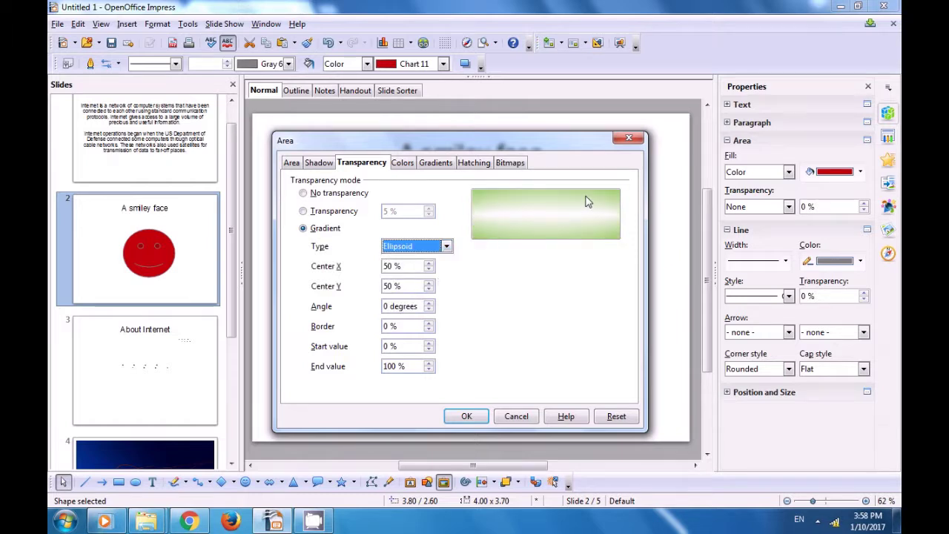
left_click(446, 247)
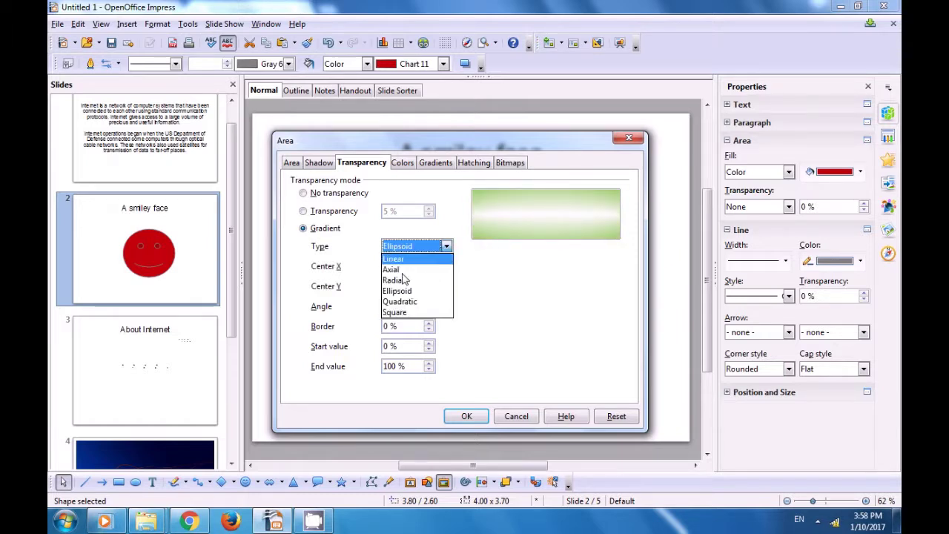
left_click(406, 315)
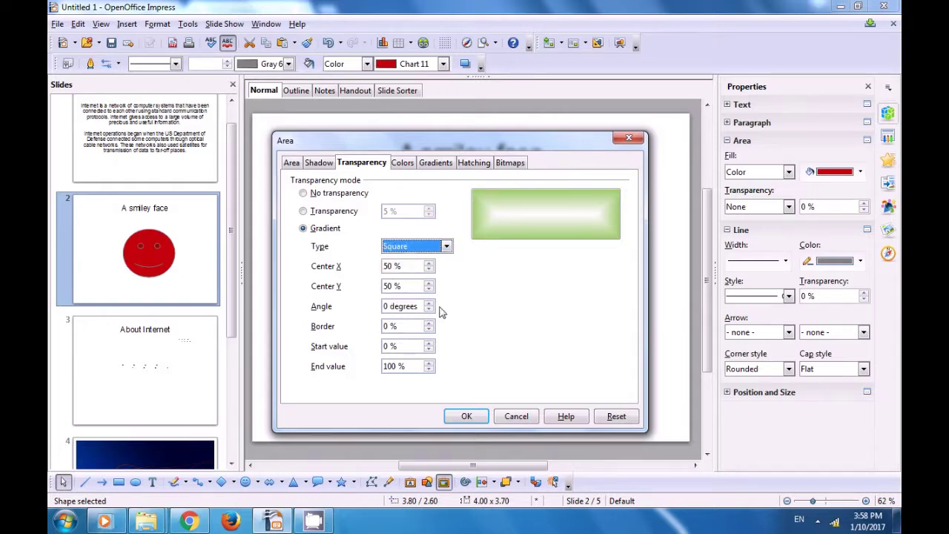
Step: Try shifting the transparency gradient's Center X, return it to 50 %, and set Center Y to 55 %
left_click(428, 264)
left_click(428, 263)
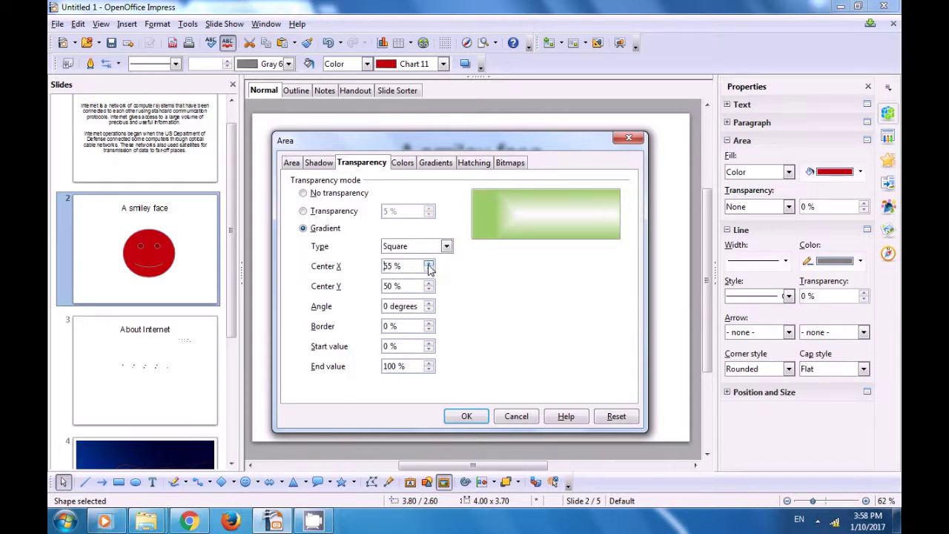
left_click(429, 270)
left_click(429, 270)
left_click(428, 270)
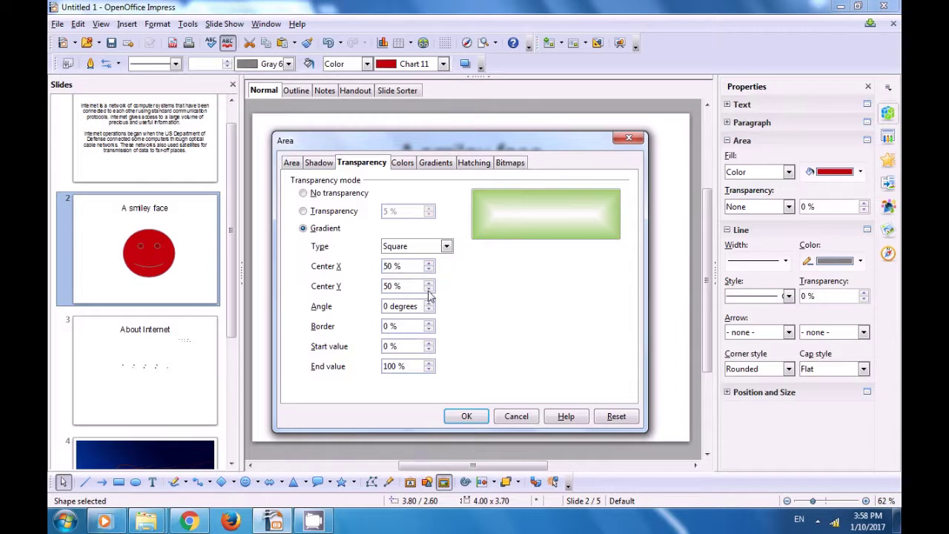
left_click(428, 284)
left_click(428, 290)
left_click(429, 283)
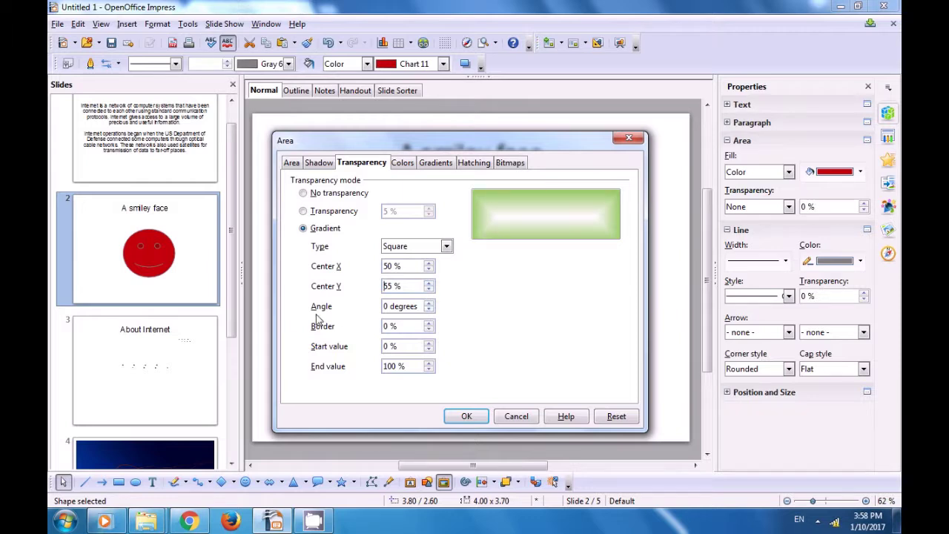
Step: Set the transparency gradient's angle to 120 degrees
left_click(428, 303)
left_click(428, 303)
left_click(429, 303)
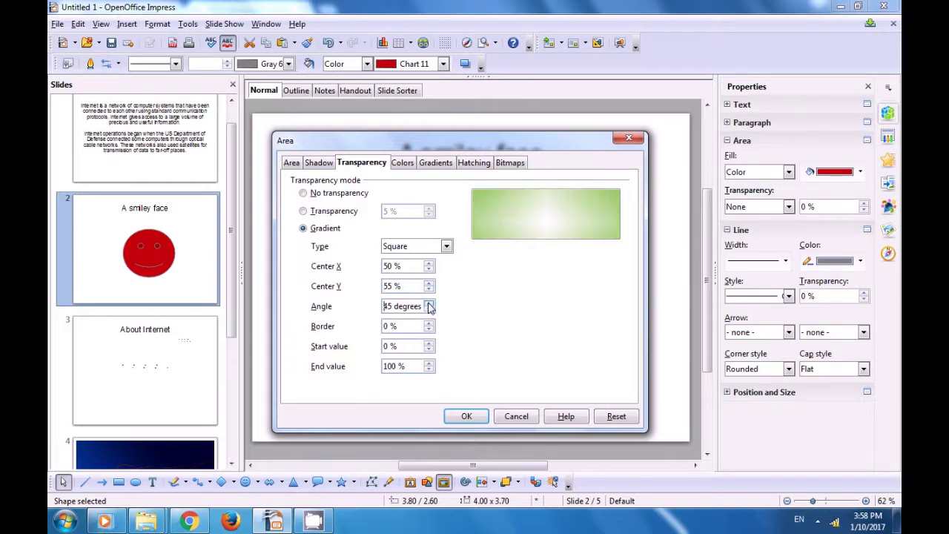
left_click(428, 303)
left_click(429, 304)
left_click(429, 304)
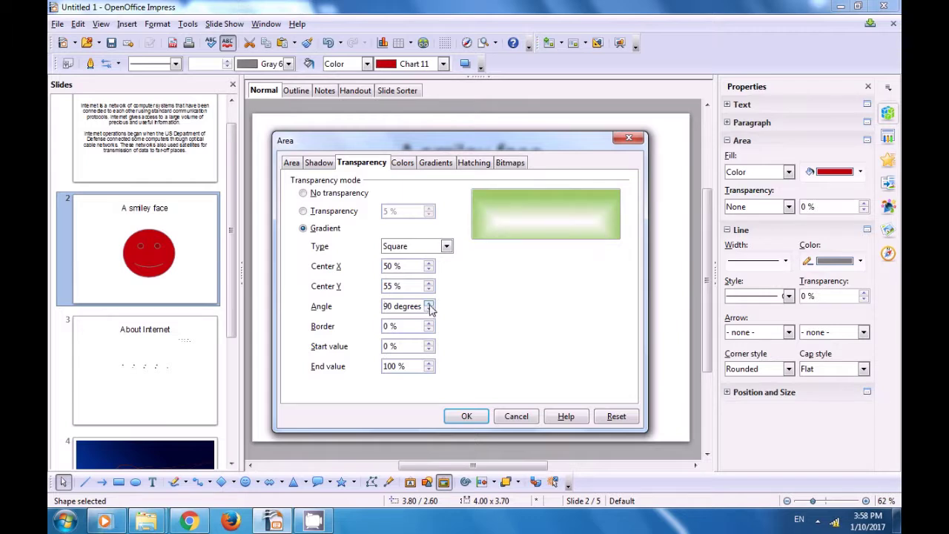
left_click(429, 304)
left_click(429, 303)
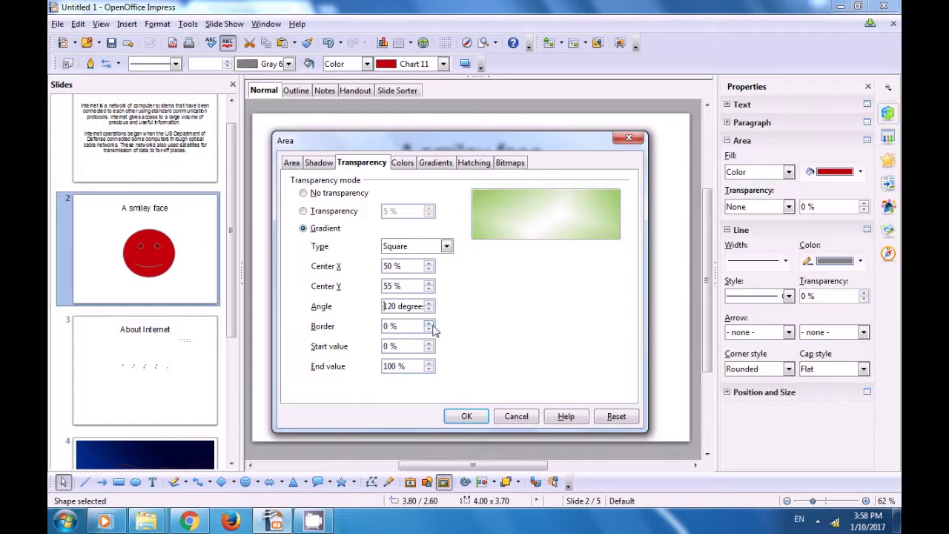
Step: Set the transparency gradient's border to 40 %
left_click(428, 324)
left_click(429, 324)
left_click(428, 324)
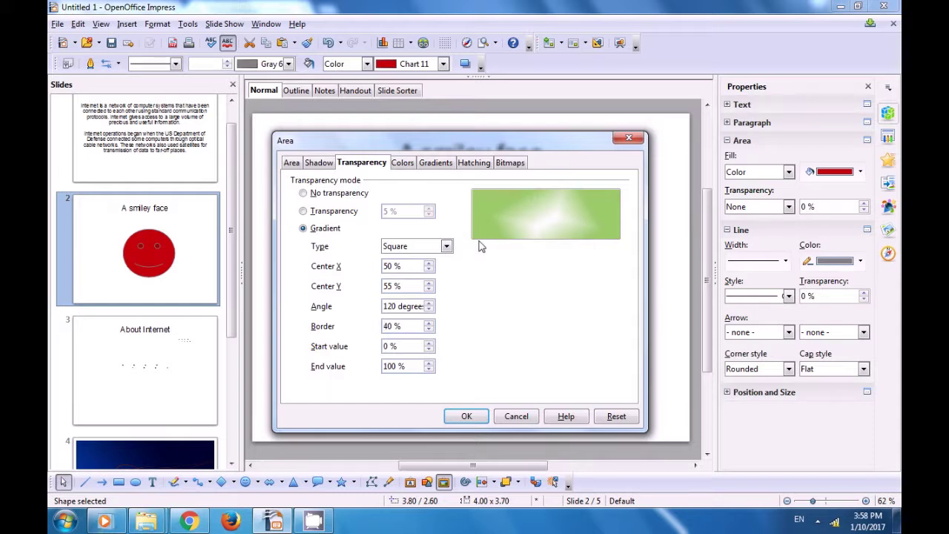
Step: Try different start and end values for the transparency gradient
left_click(429, 344)
left_click(430, 344)
left_click(429, 349)
left_click(429, 349)
left_click(429, 365)
Step: Try the standard colors Red 3, Turquoise 8 and Sky blue 9, renaming the last one "cs Sky blue"
left_click(408, 165)
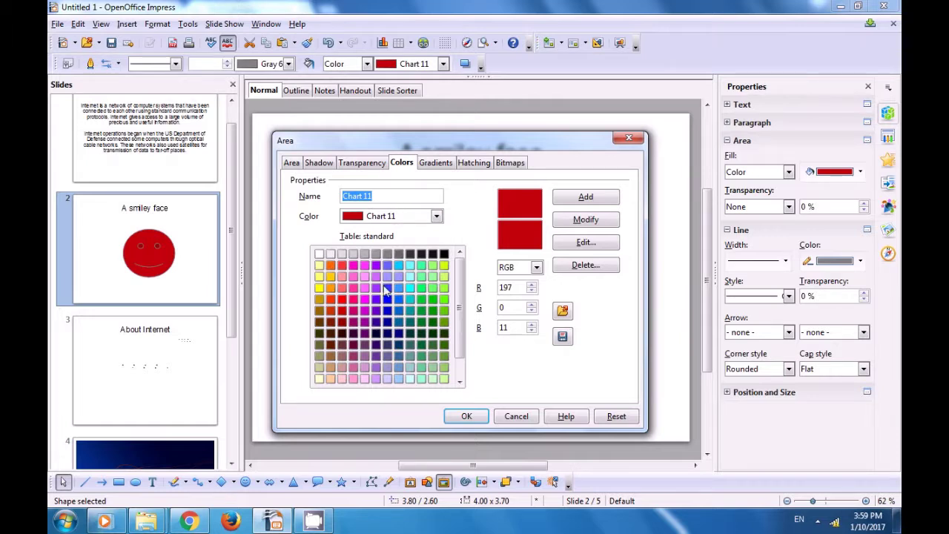
left_click(343, 301)
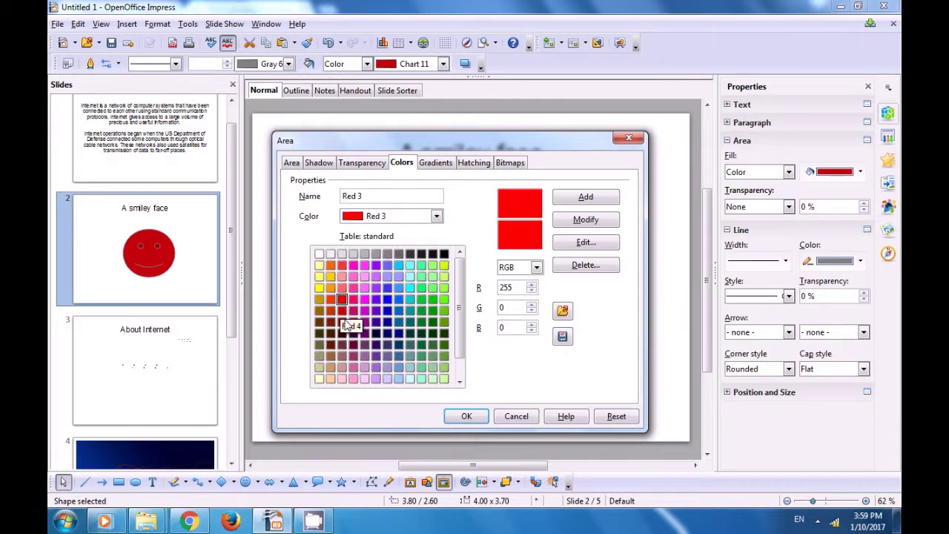
left_click(420, 356)
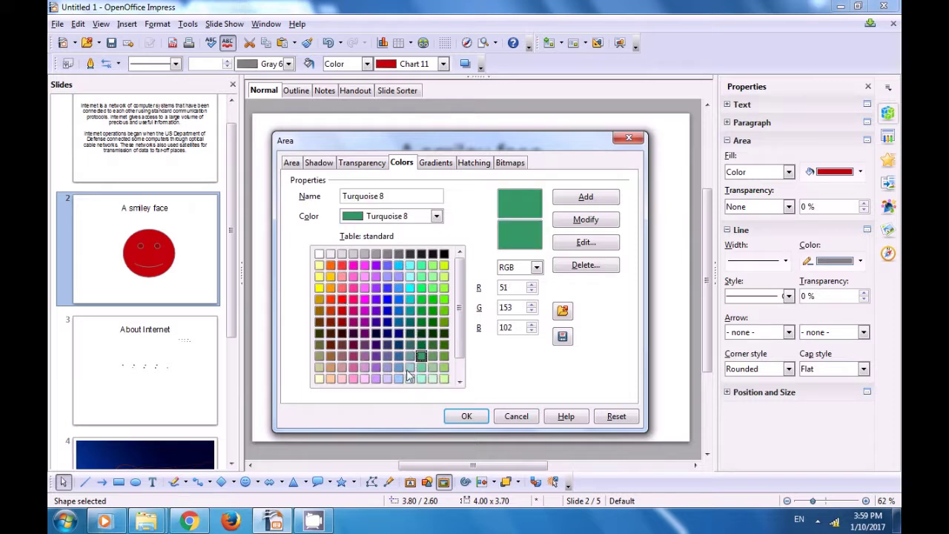
left_click(398, 367)
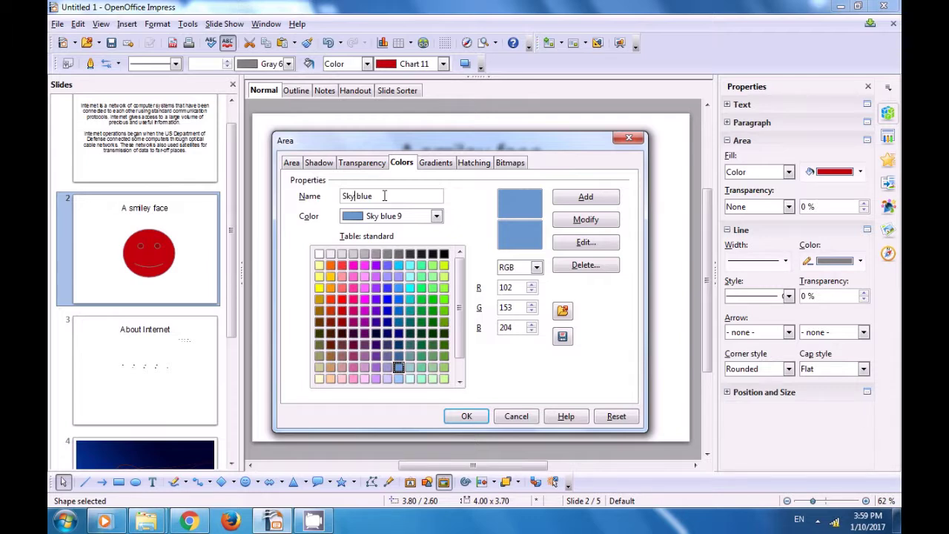
type("cs")
Step: Add a custom color named "Sky blue cs" to the color table, based on Sky blue 2
left_click(537, 267)
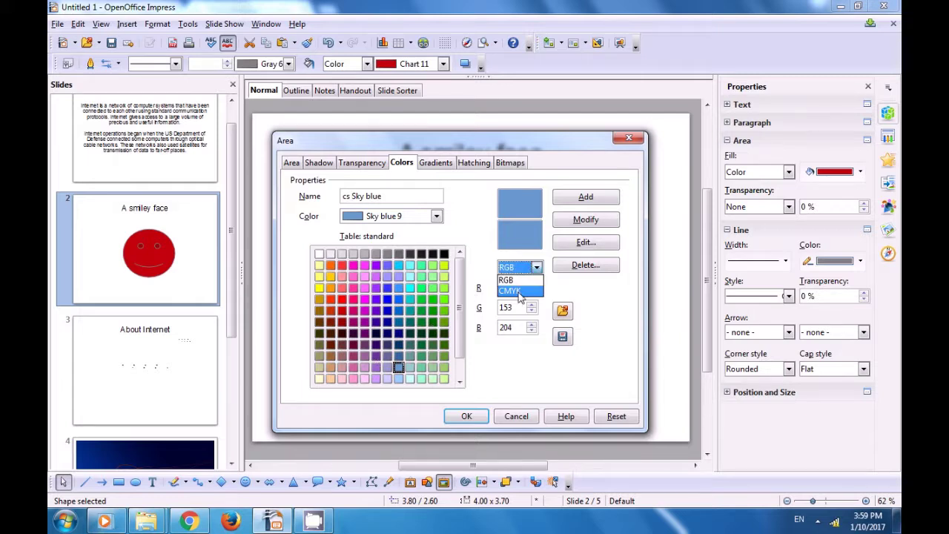
left_click(416, 288)
left_click(410, 323)
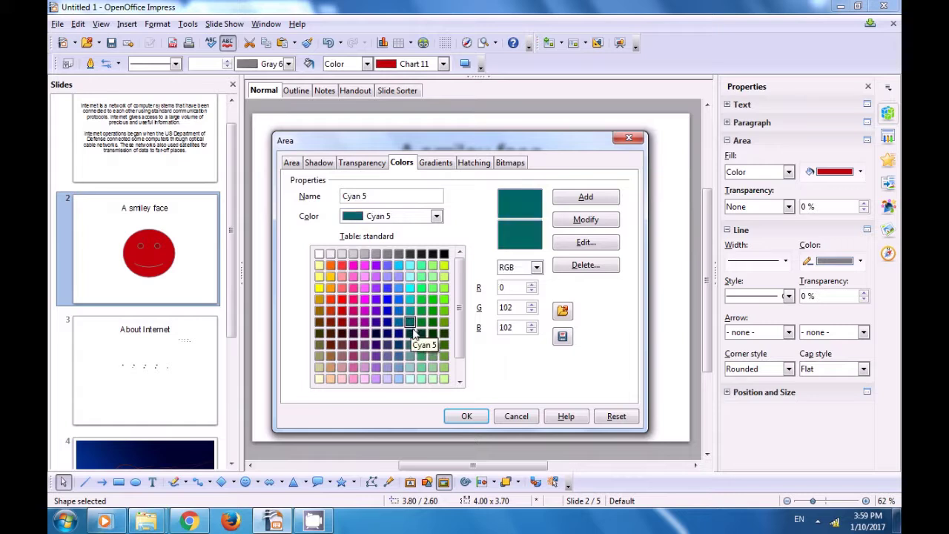
left_click(398, 288)
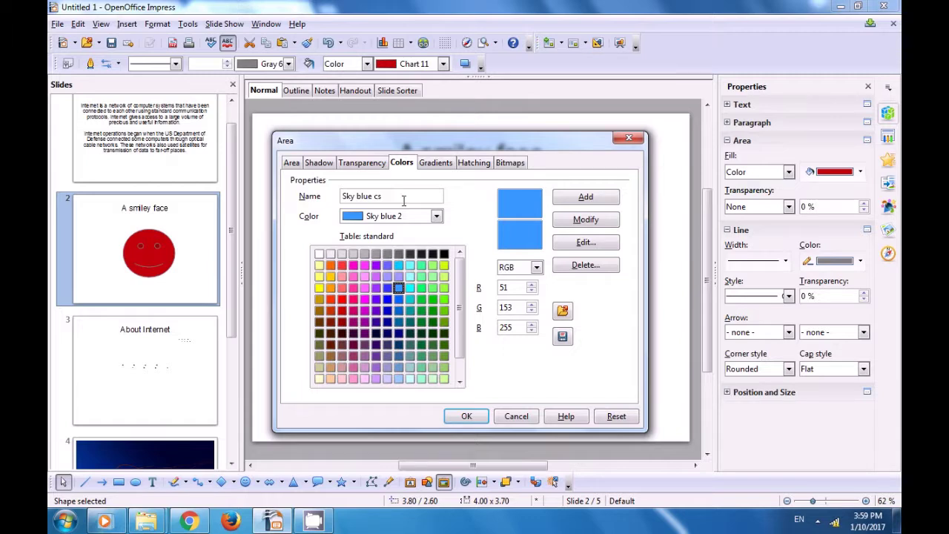
left_click(576, 197)
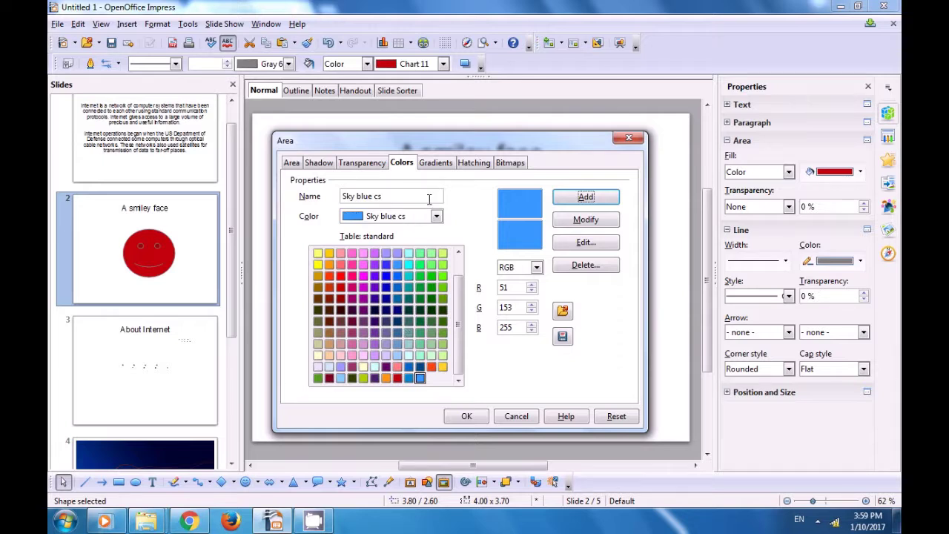
Step: Define a Square gradient that starts from Magenta 1, based on Gray Gradient 1
left_click(437, 163)
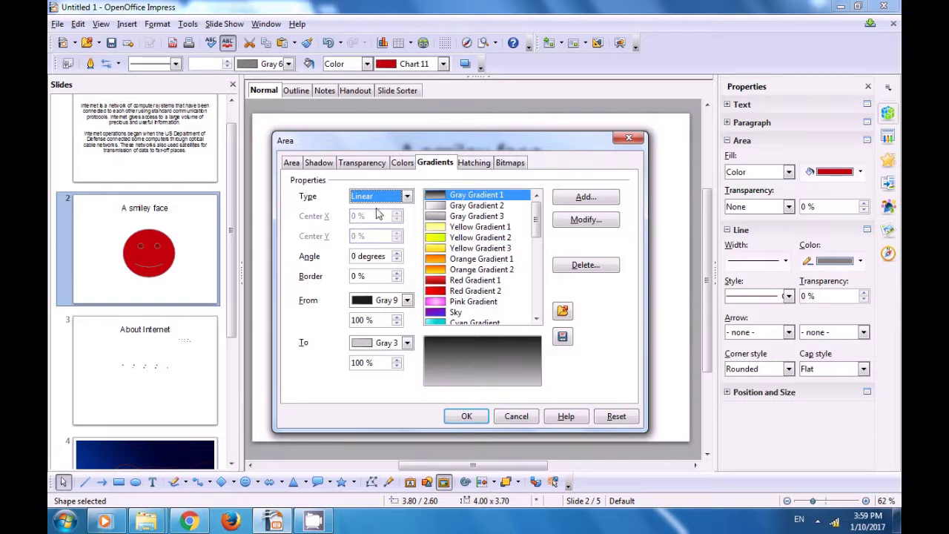
left_click(407, 196)
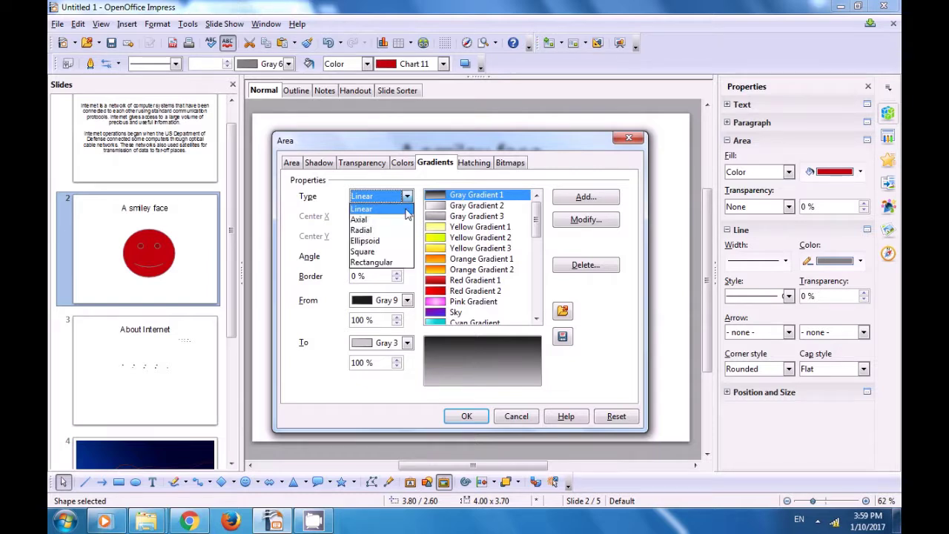
left_click(385, 252)
left_click(407, 301)
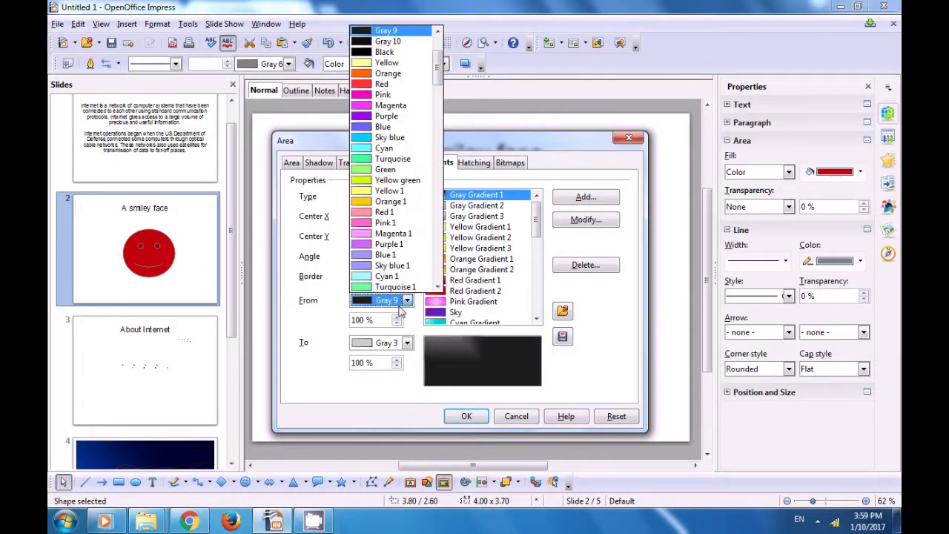
left_click(385, 236)
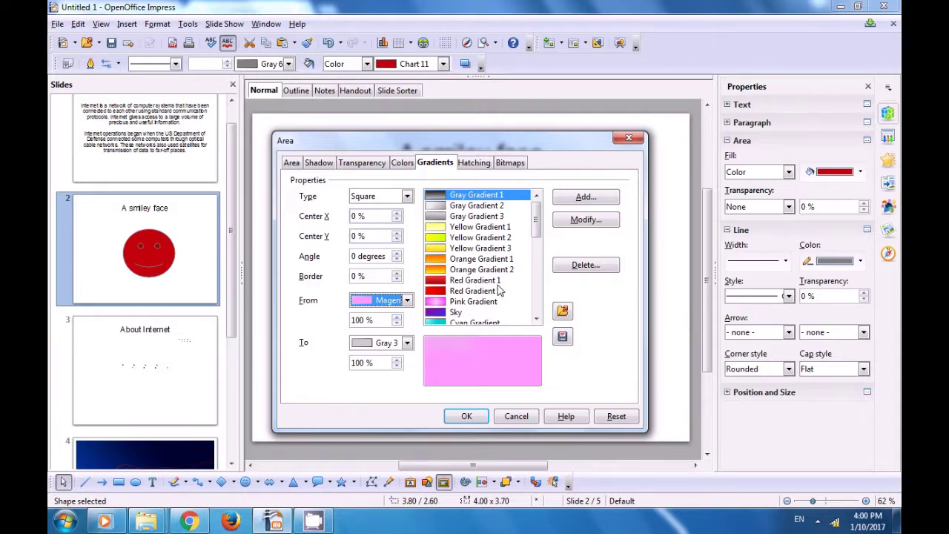
Step: Add the modified gradient to the gradient list under the name "Gradient 12"
left_click(572, 198)
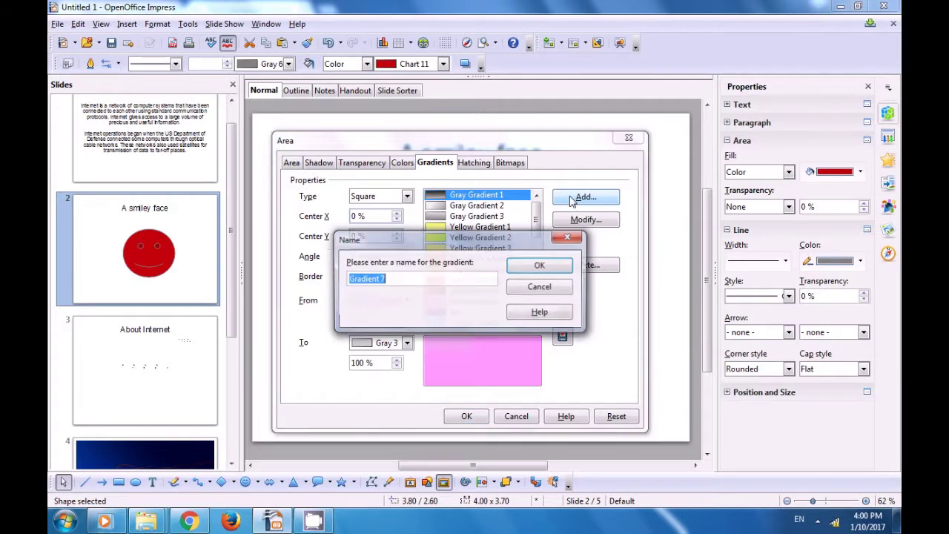
left_click(396, 279)
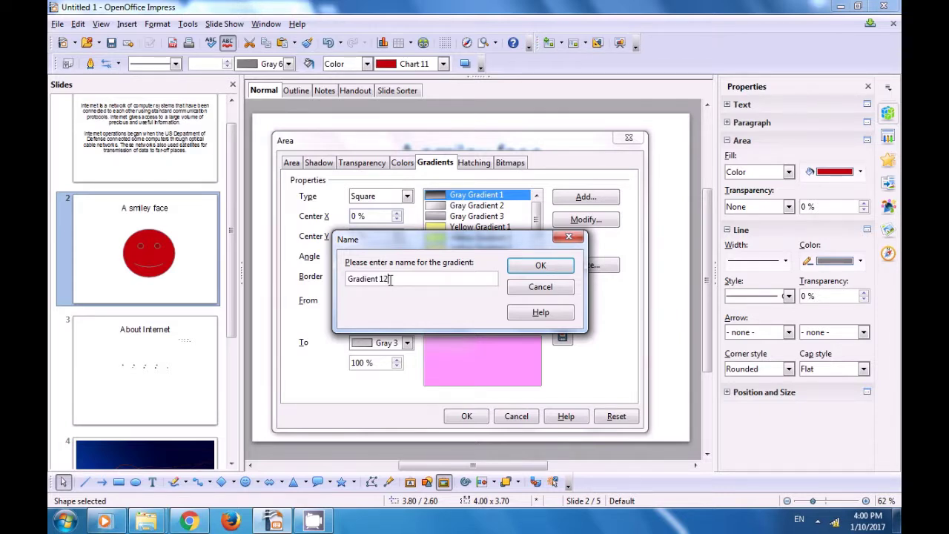
left_click(541, 267)
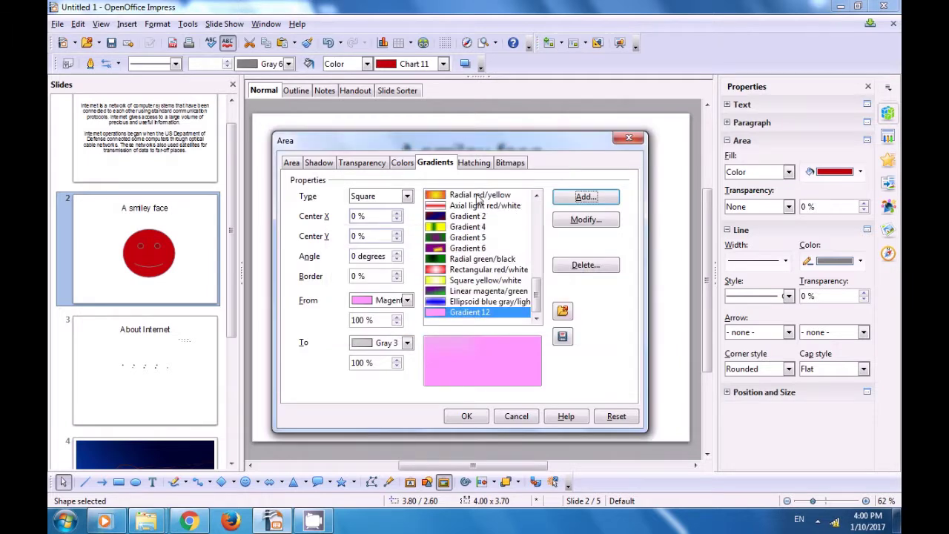
Step: Try a wider spacing of 0.12" on the Black 0 degrees hatching, and return it to 0.04"
left_click(476, 169)
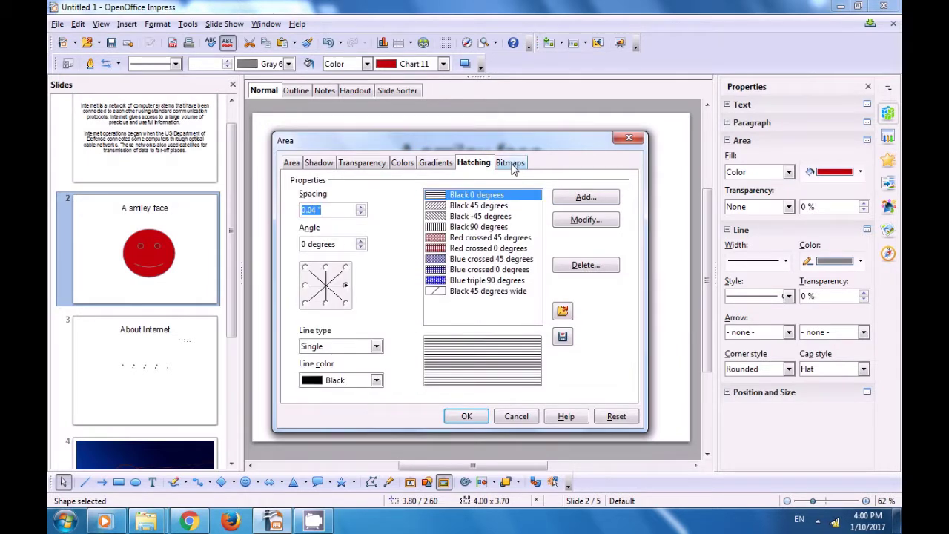
left_click(512, 165)
left_click(482, 165)
left_click(360, 208)
left_click(360, 208)
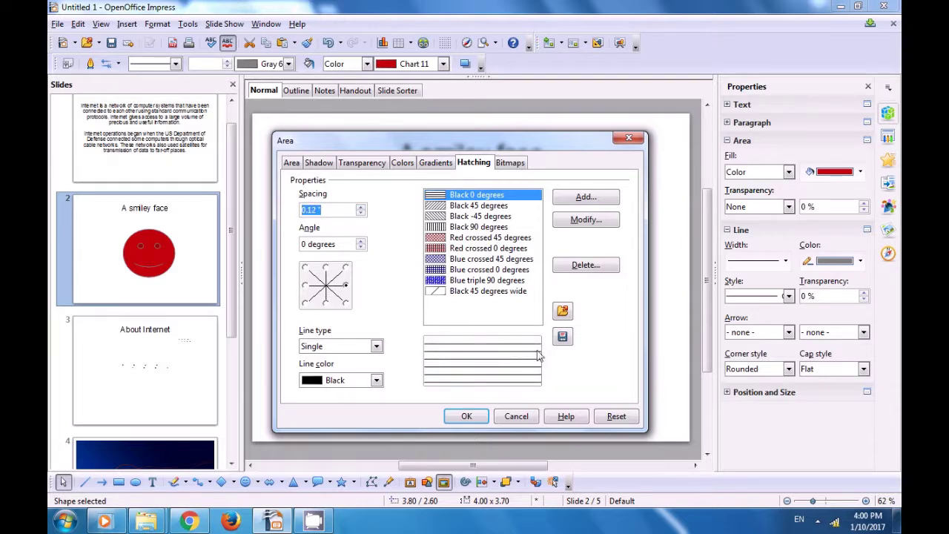
left_click(361, 214)
left_click(360, 214)
left_click(361, 213)
left_click(360, 214)
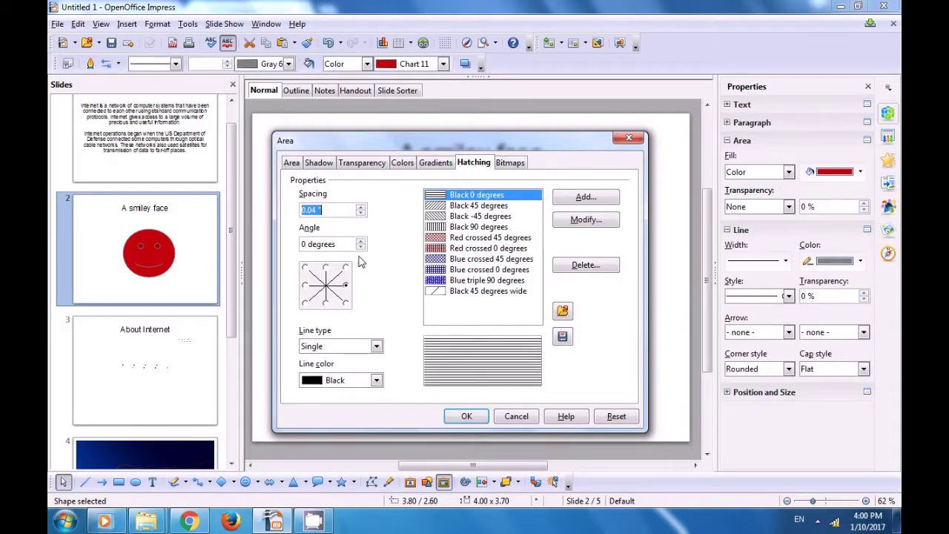
Step: Try Red as the line color of the Black 0 degrees hatching with different angles, including 30, 135 and 0 degrees
left_click(374, 380)
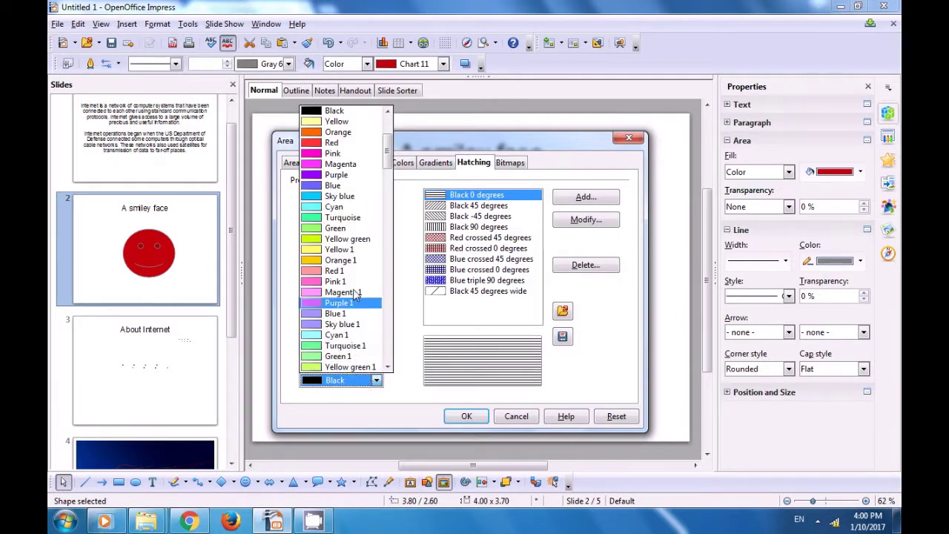
left_click(347, 143)
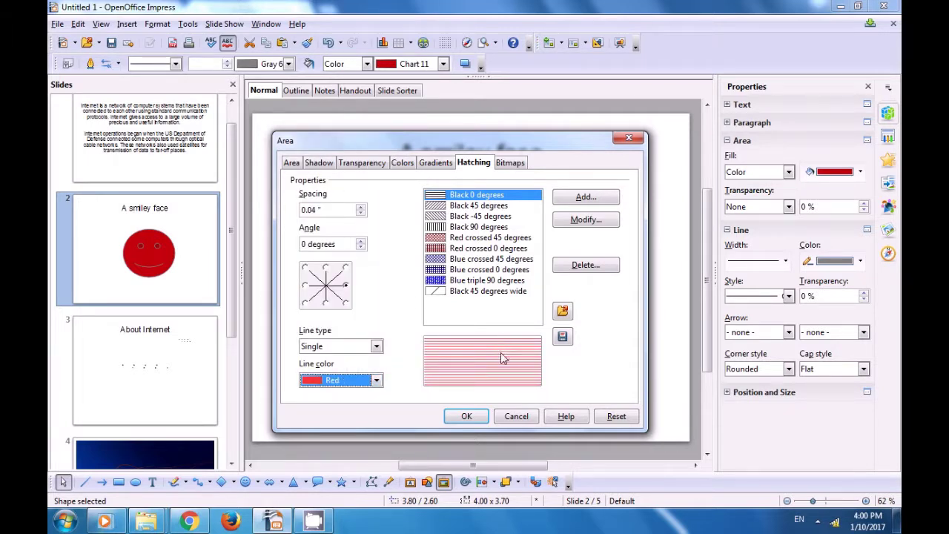
left_click(361, 242)
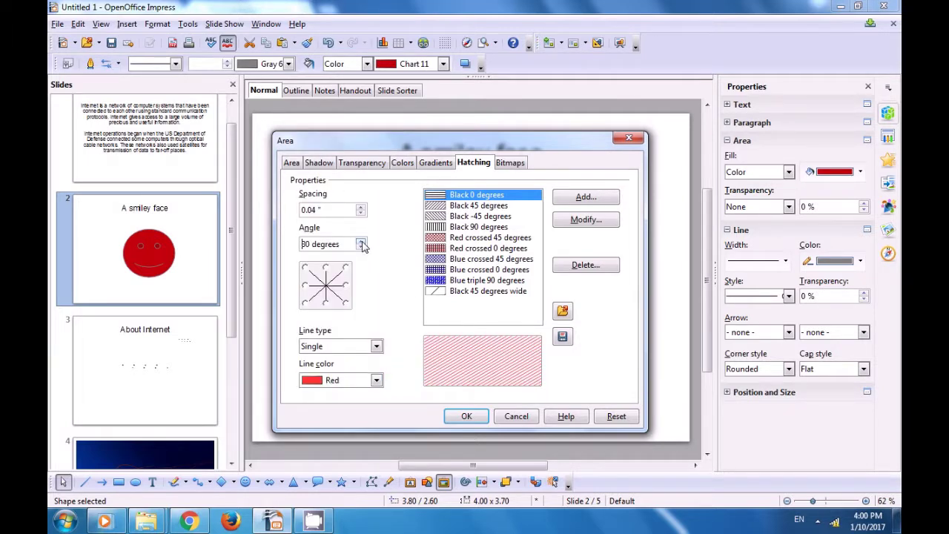
left_click(361, 242)
left_click(362, 242)
left_click(305, 267)
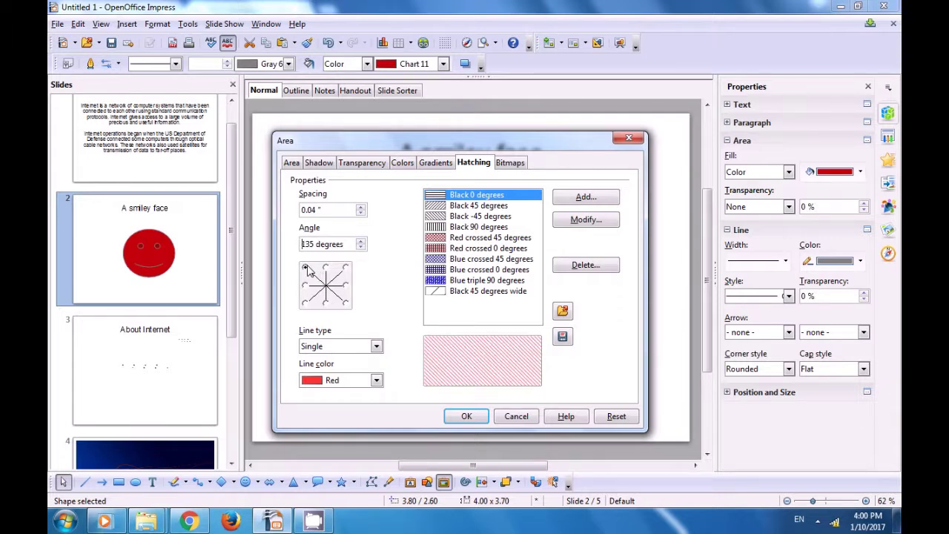
left_click(325, 267)
left_click(346, 286)
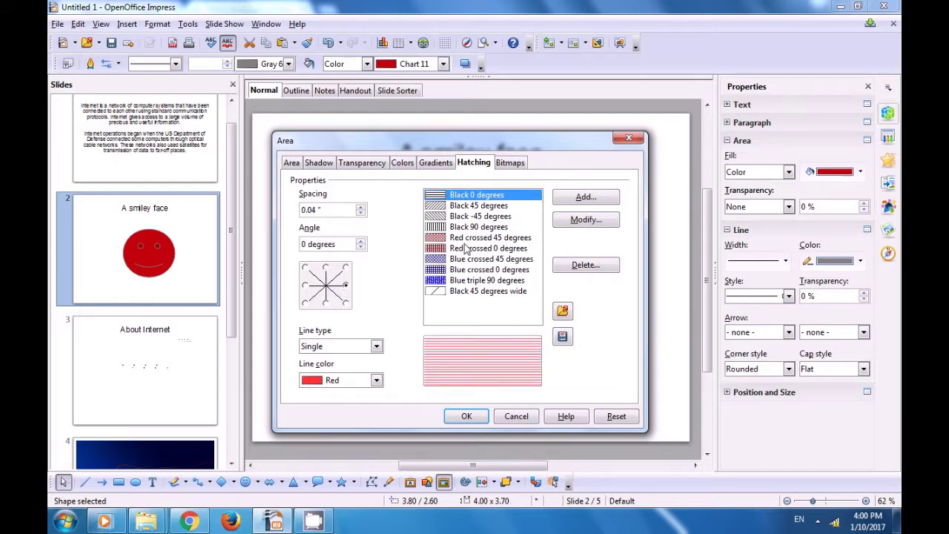
Step: Choose the Blue crossed 45 degrees hatching and change its line color to Purple 8
left_click(440, 273)
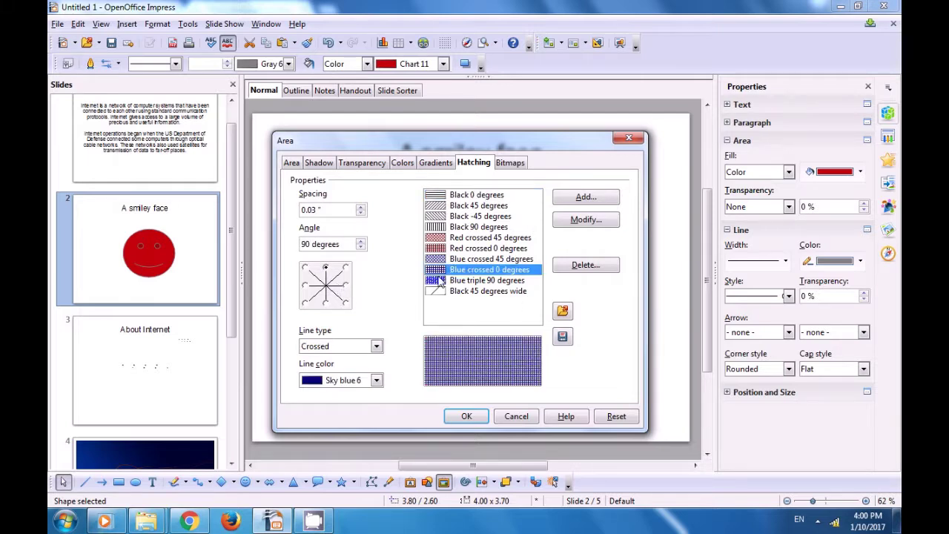
left_click(450, 260)
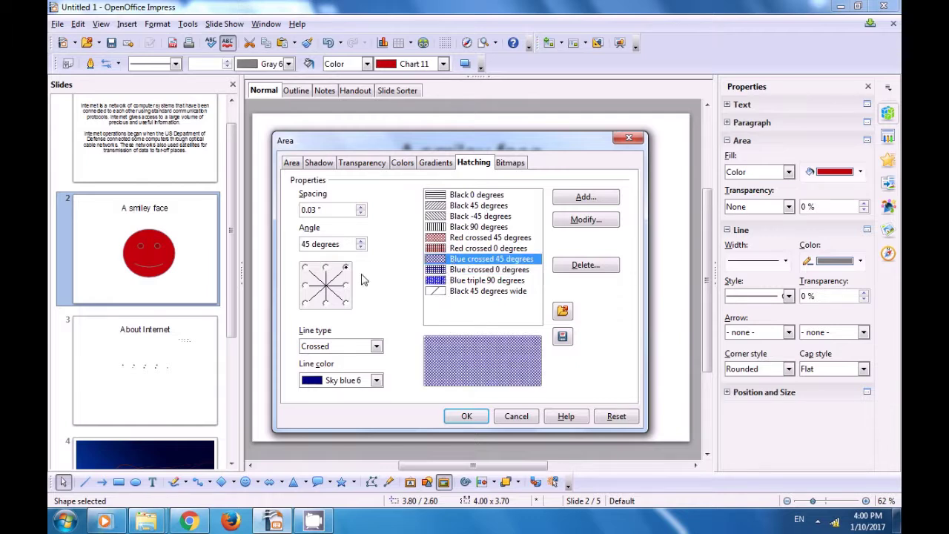
left_click(376, 381)
scroll(333, 297, "down", 9)
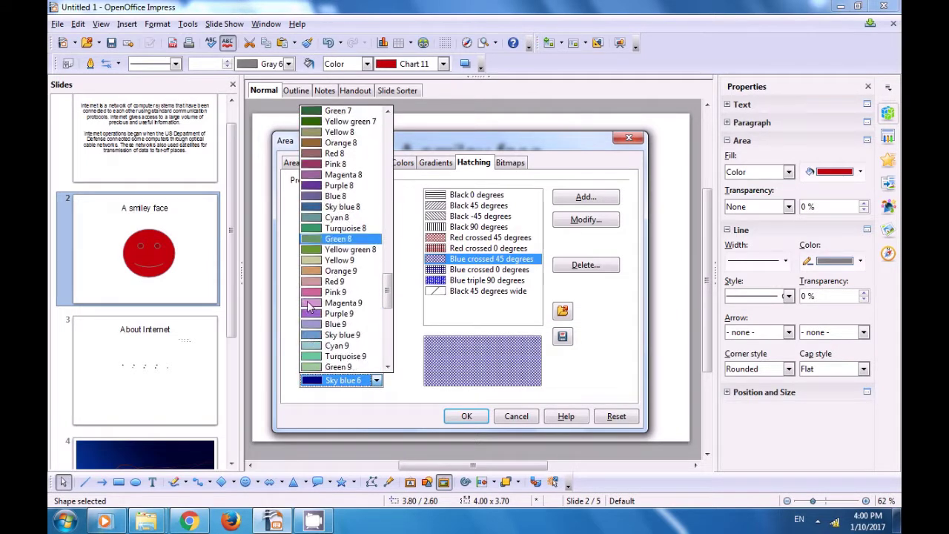
scroll(311, 315, "up", 2)
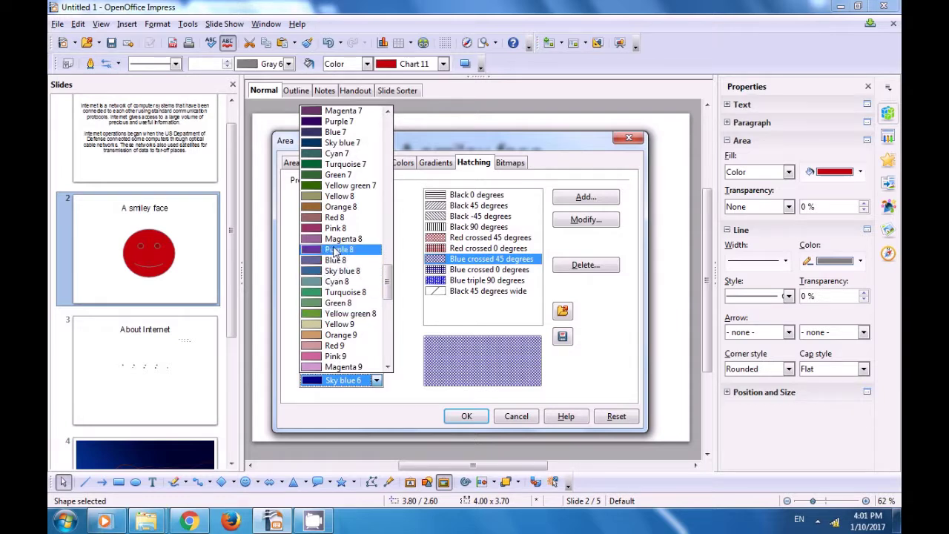
left_click(335, 250)
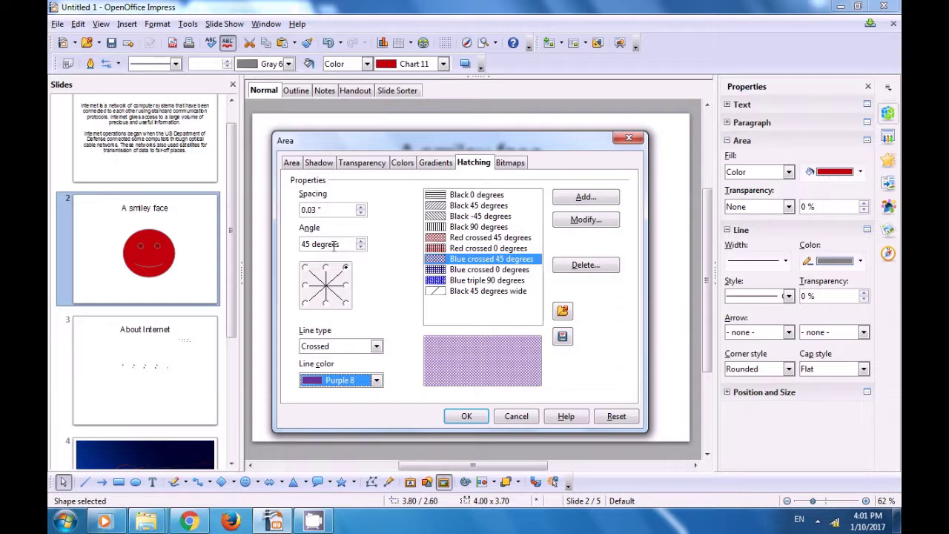
Step: Set the spacing of the purple crossed hatching to 0.07"
left_click(360, 210)
left_click(361, 210)
left_click(360, 210)
left_click(360, 210)
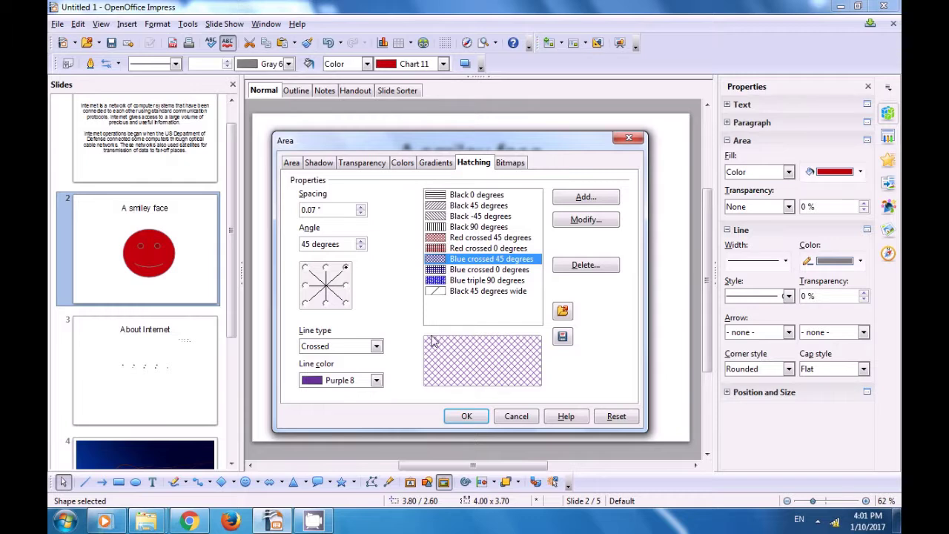
Step: Save the hatching list in the config folder as "standard11" without replacing the existing standard file
left_click(564, 338)
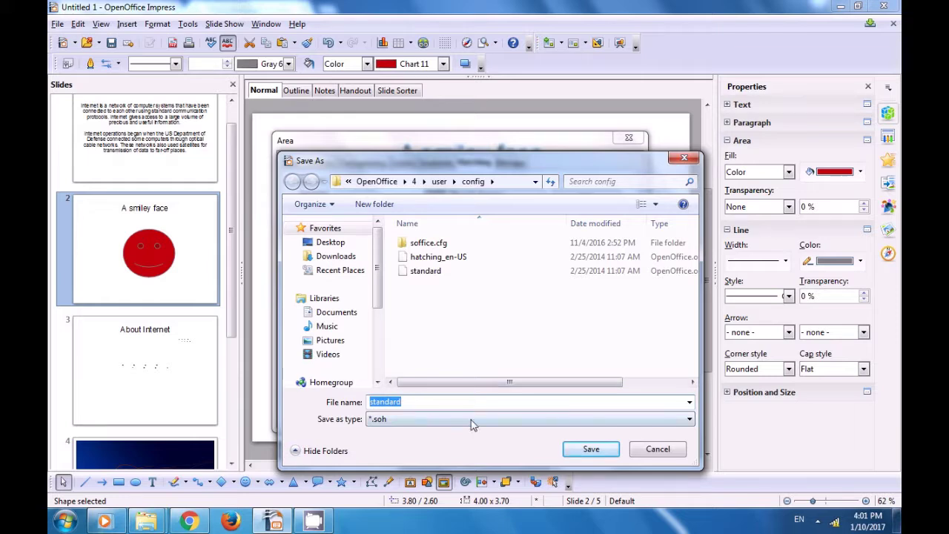
left_click(589, 450)
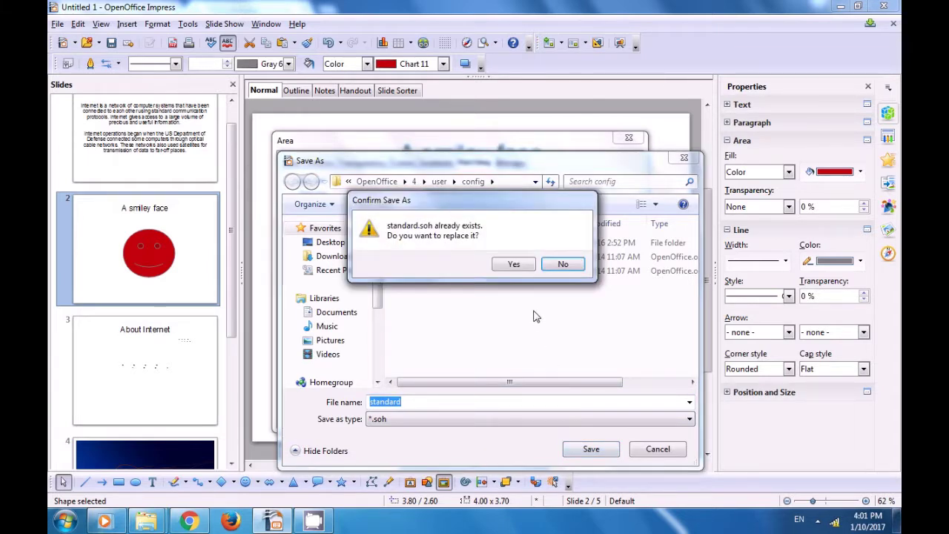
left_click(570, 264)
left_click(457, 402)
type("02")
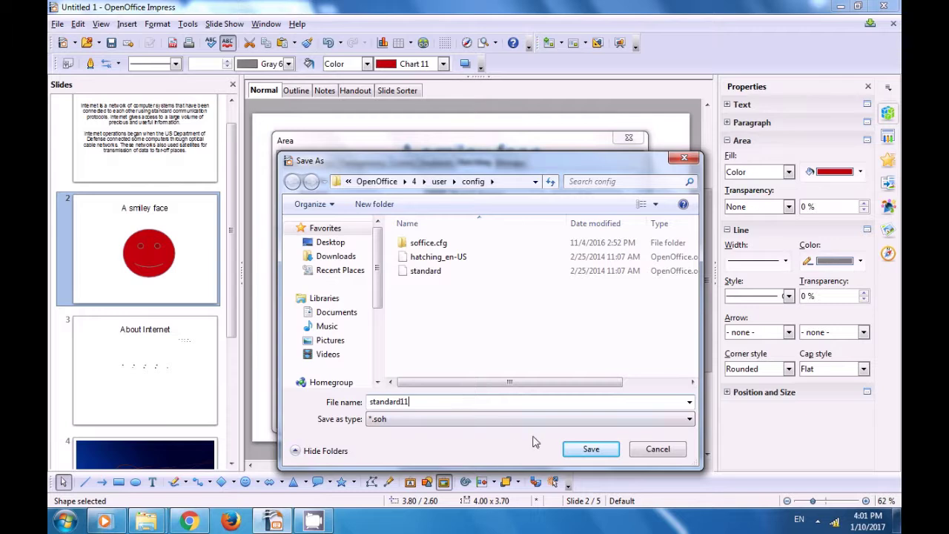
left_click(587, 448)
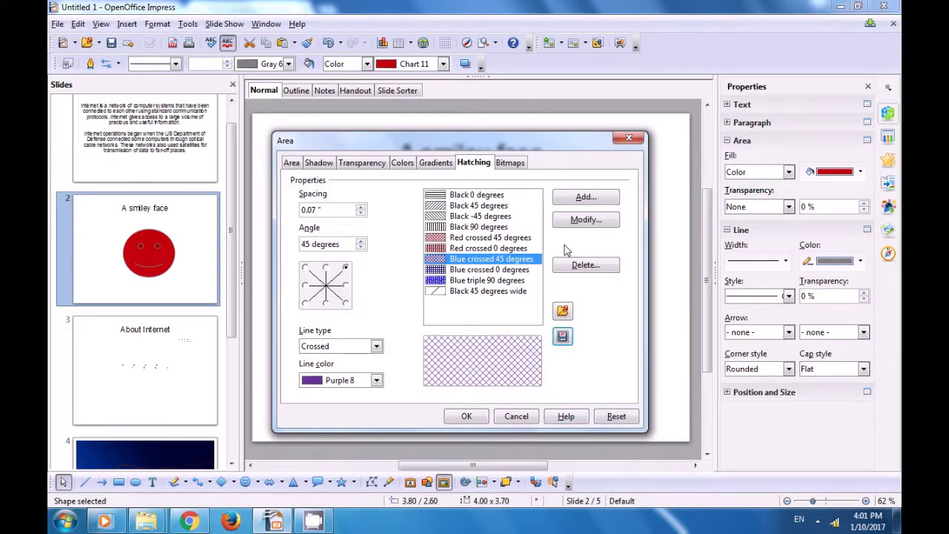
Step: Add the purple crossed hatching to the list under the name "css"
left_click(585, 198)
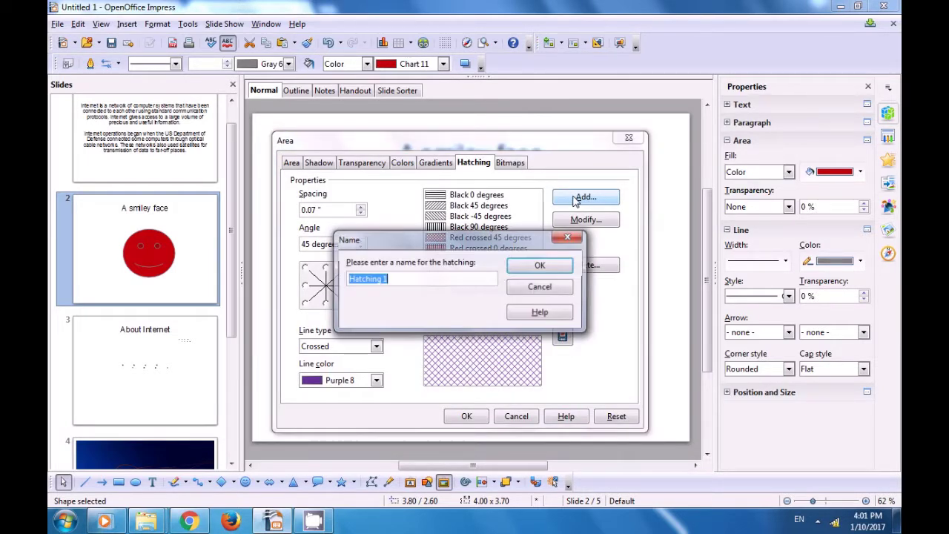
left_click(393, 279)
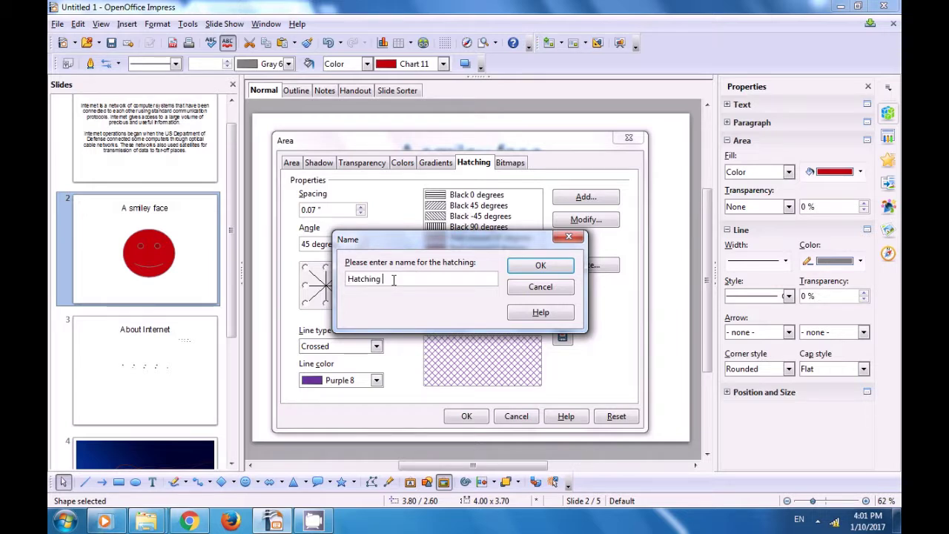
key("BackSpace")
key("BackSpace")
key("BackSpace")
key("BackSpace")
key("BackSpace")
type("css")
left_click(541, 267)
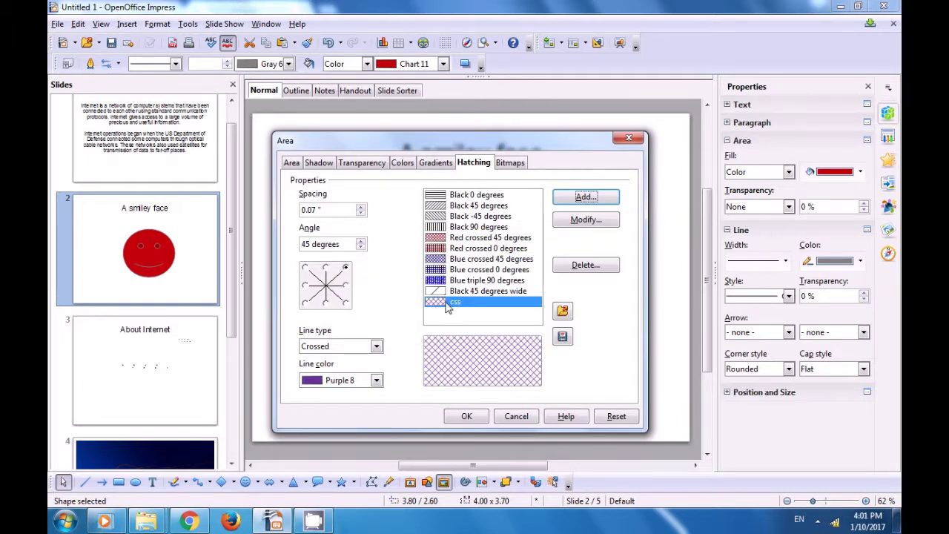
Step: Start a bitmap pattern from Blank by filling three scattered cells, and set its background color to Red
left_click(510, 165)
left_click(320, 210)
left_click(331, 231)
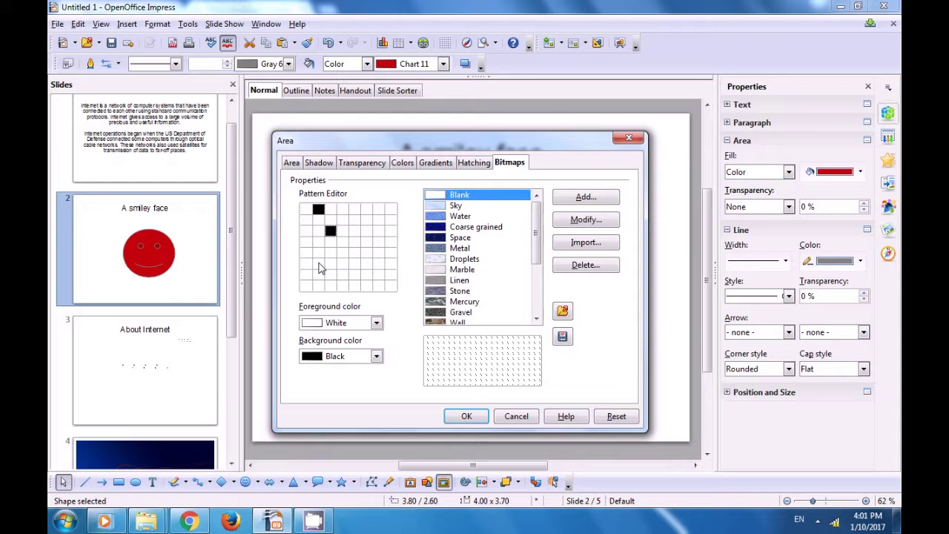
left_click(307, 253)
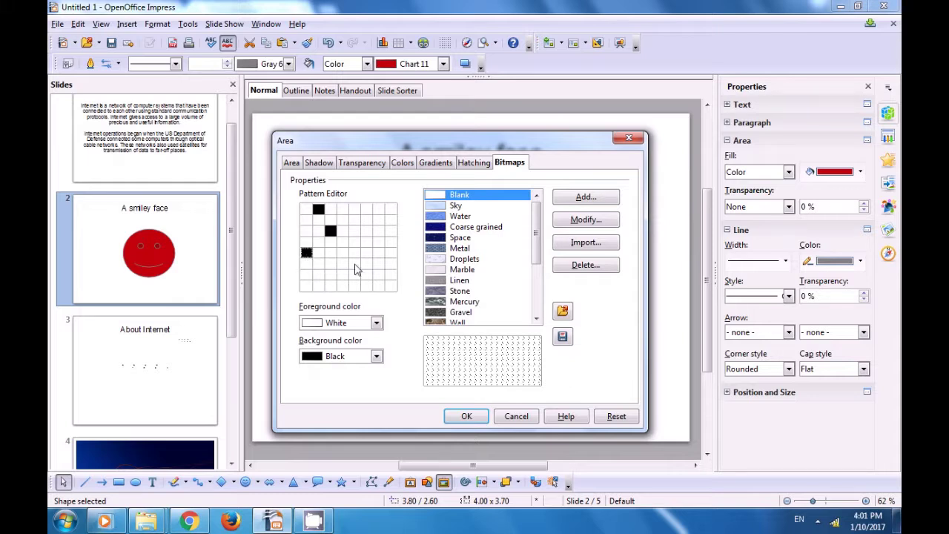
left_click(377, 357)
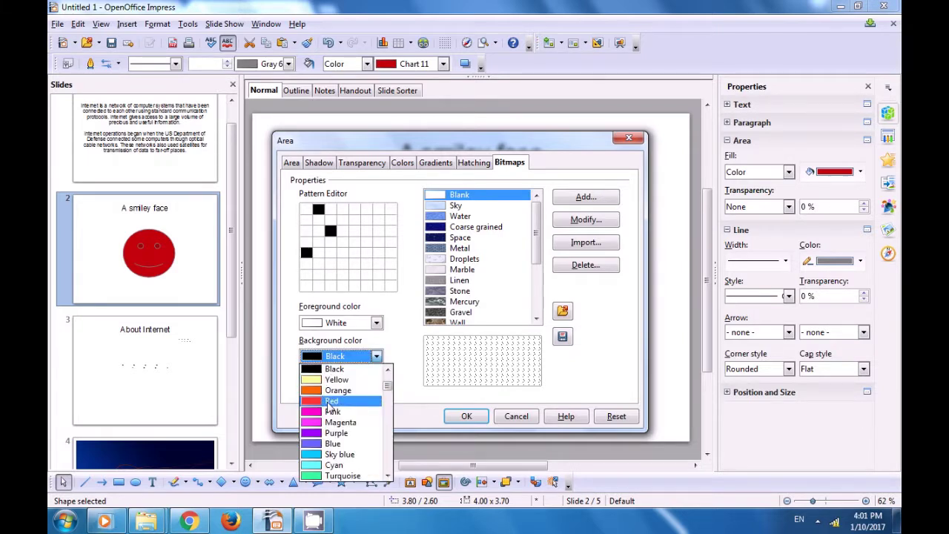
left_click(329, 401)
Step: Fill ten more scattered cells in the red-and-white bitmap pattern
left_click(379, 286)
left_click(355, 263)
left_click(367, 242)
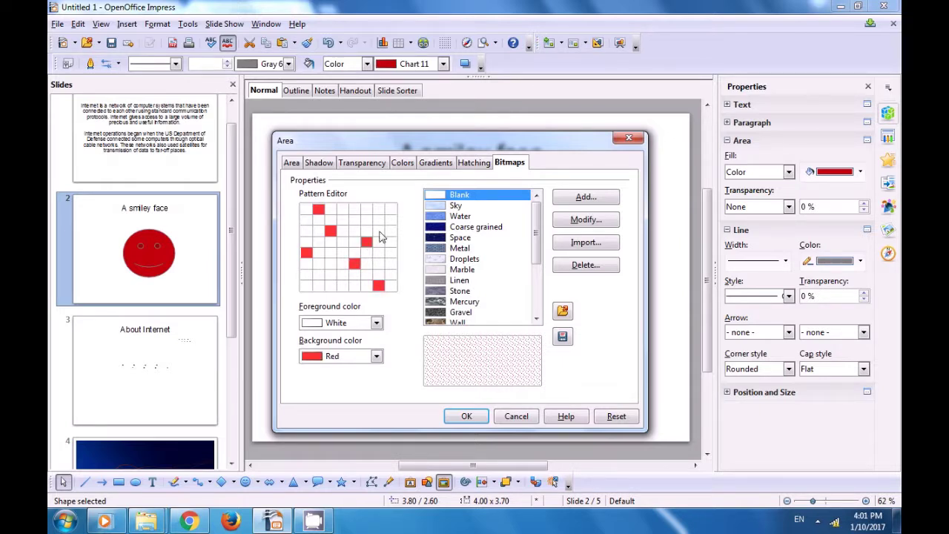
left_click(379, 220)
left_click(343, 210)
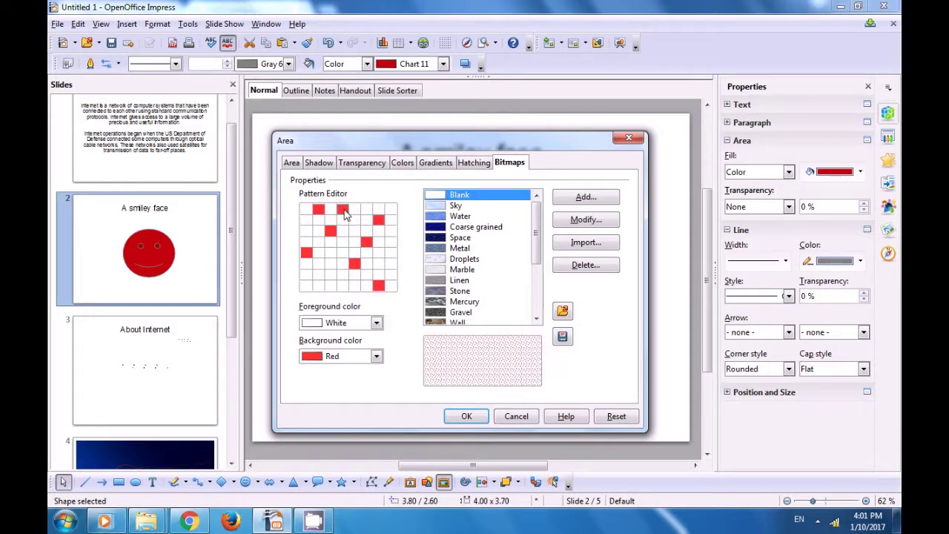
left_click(332, 274)
left_click(379, 253)
left_click(343, 242)
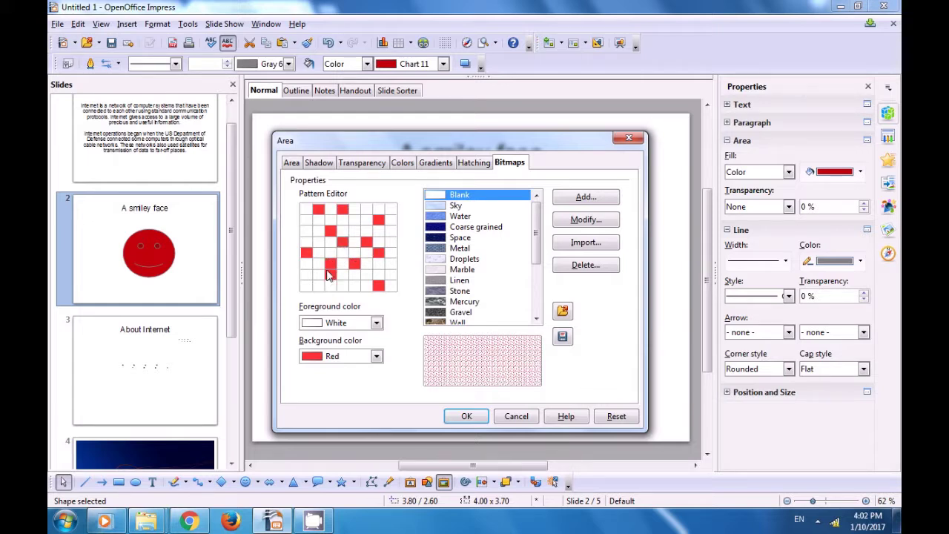
left_click(307, 286)
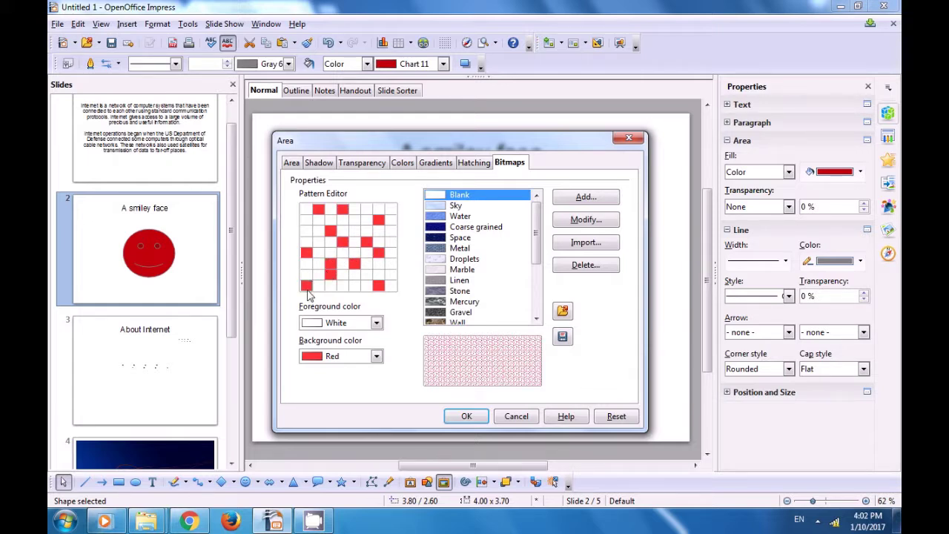
Step: Try Cyan as the bitmap pattern's foreground color, and settle on Blue 2
left_click(376, 323)
left_click(321, 268)
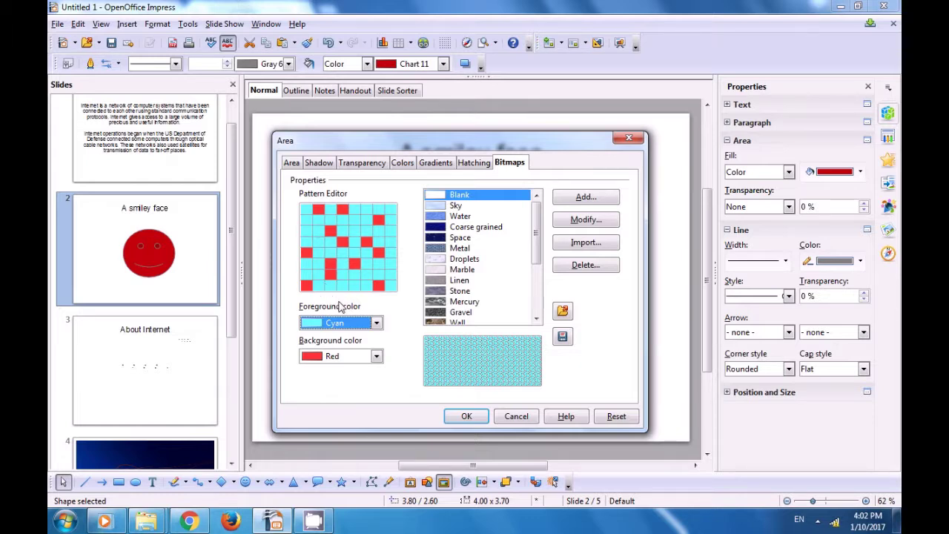
left_click(377, 322)
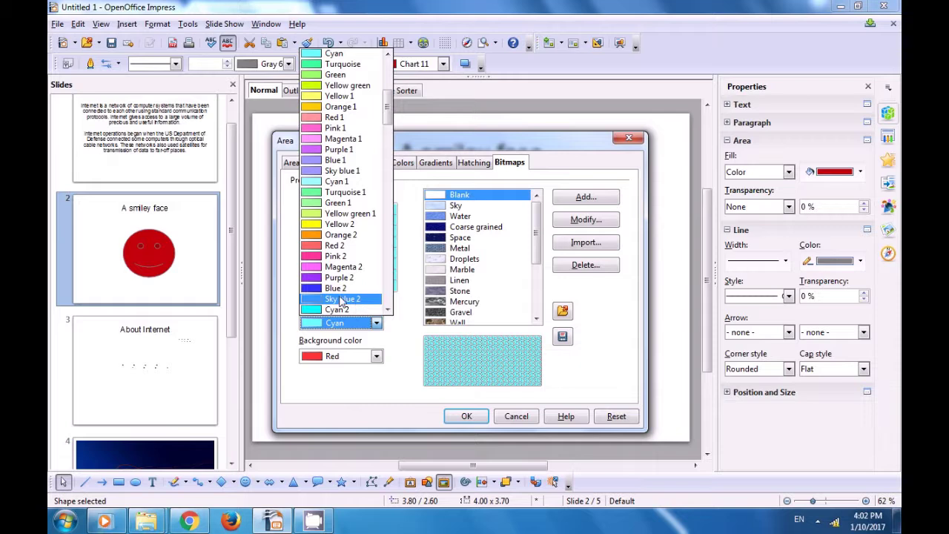
left_click(337, 289)
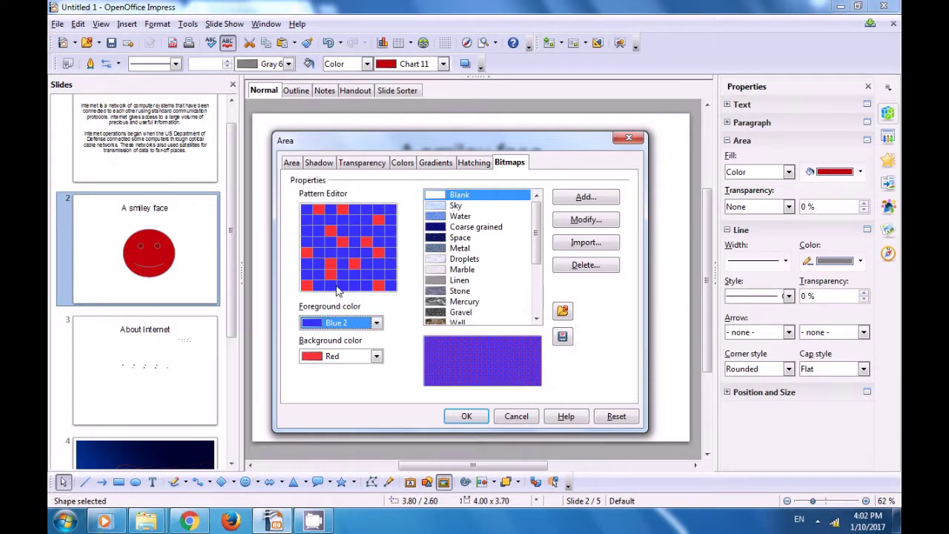
Step: Set the bitmap pattern's background color to Sky blue and fill three more scattered cells
left_click(372, 357)
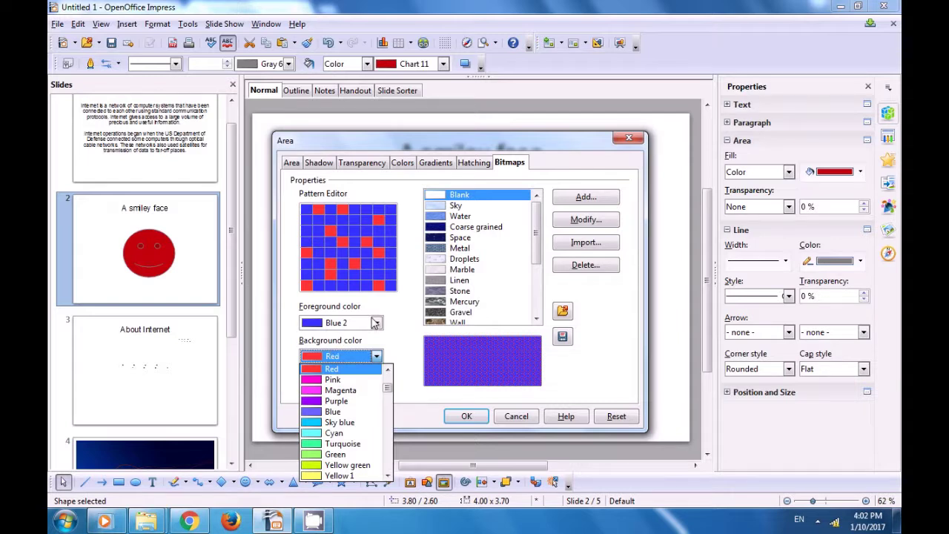
left_click(366, 229)
left_click(354, 221)
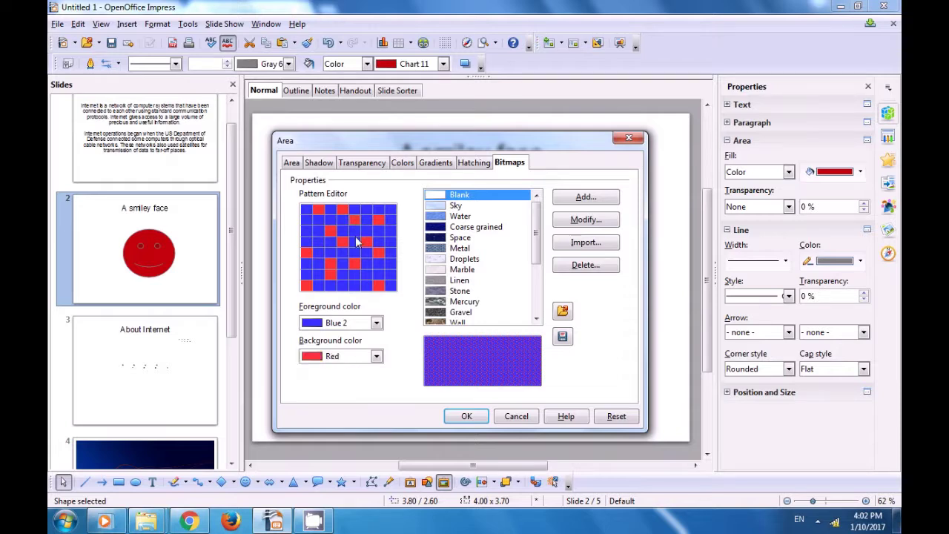
left_click(376, 357)
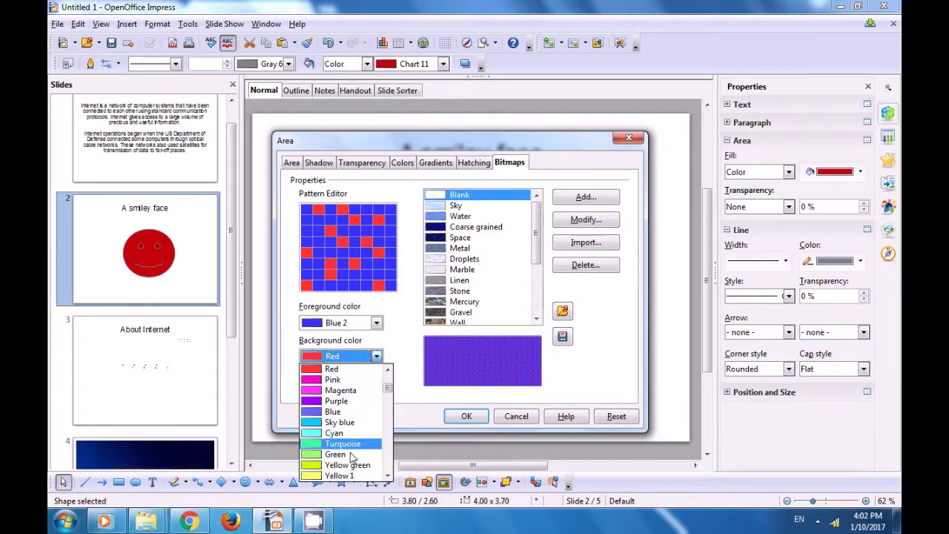
left_click(334, 421)
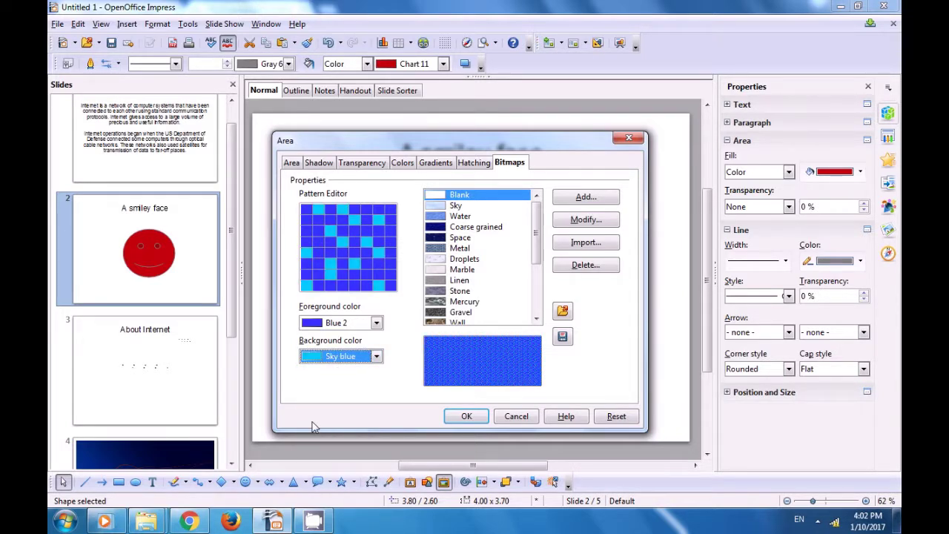
left_click(344, 278)
left_click(380, 274)
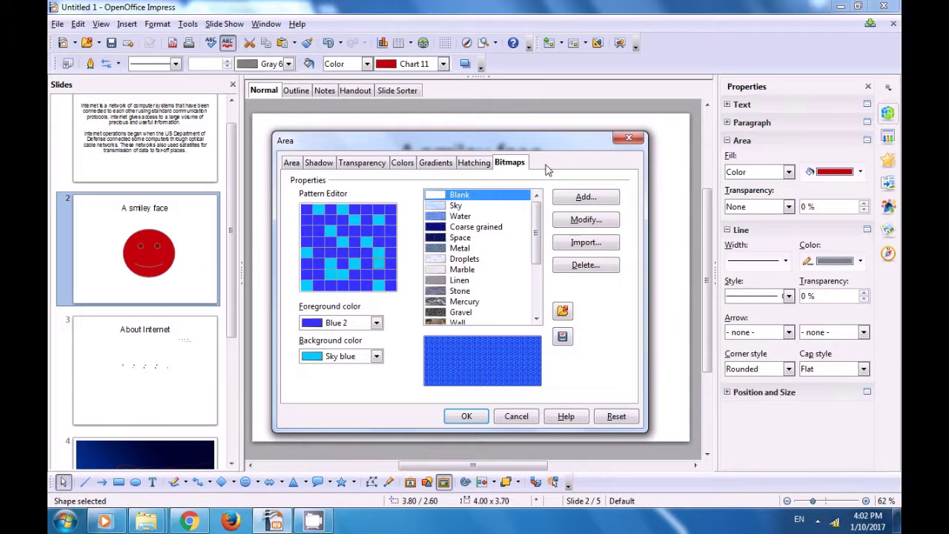
Step: Add the blue pattern to the bitmap list under the name "cs12" and apply it to the smiley
left_click(582, 197)
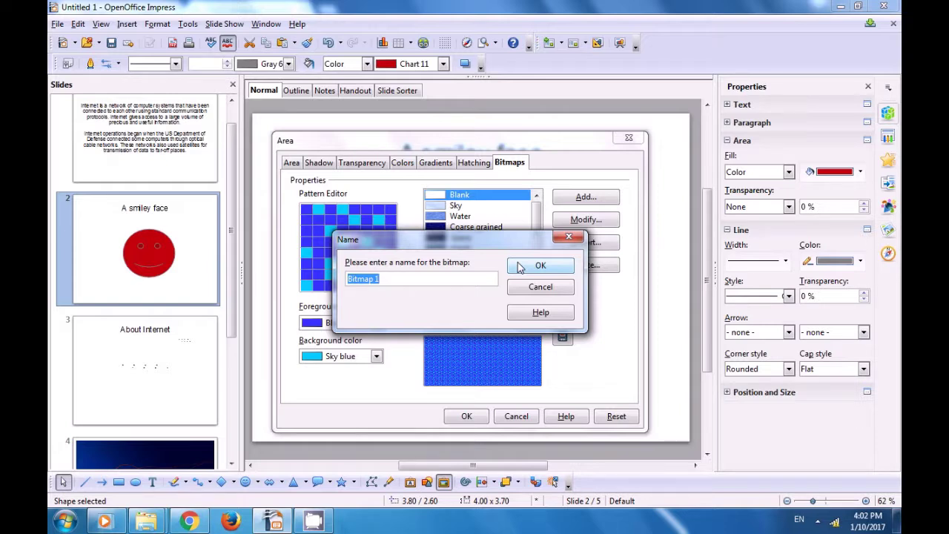
key("BackSpace")
key("BackSpace")
key("BackSpace")
key("BackSpace")
key("BackSpace")
key("BackSpace")
type("cs12")
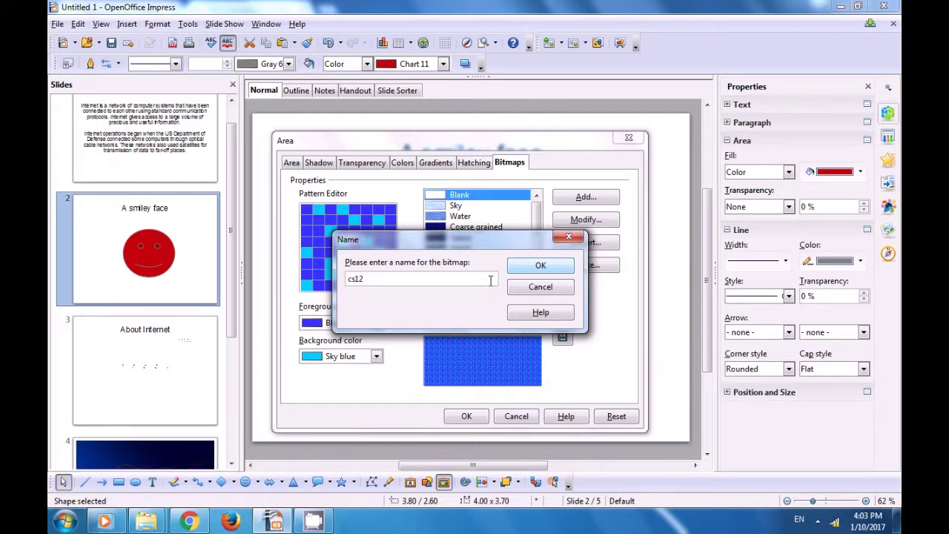
left_click(540, 265)
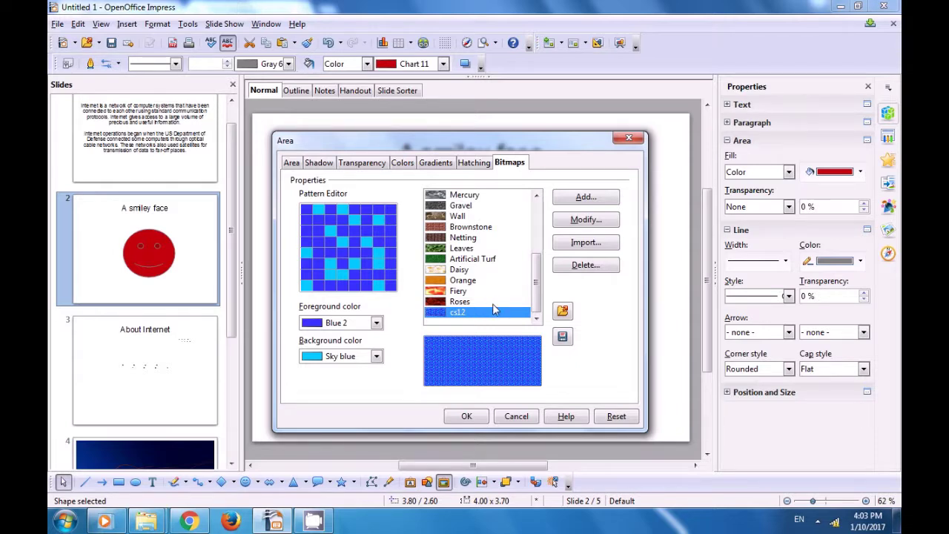
left_click(464, 417)
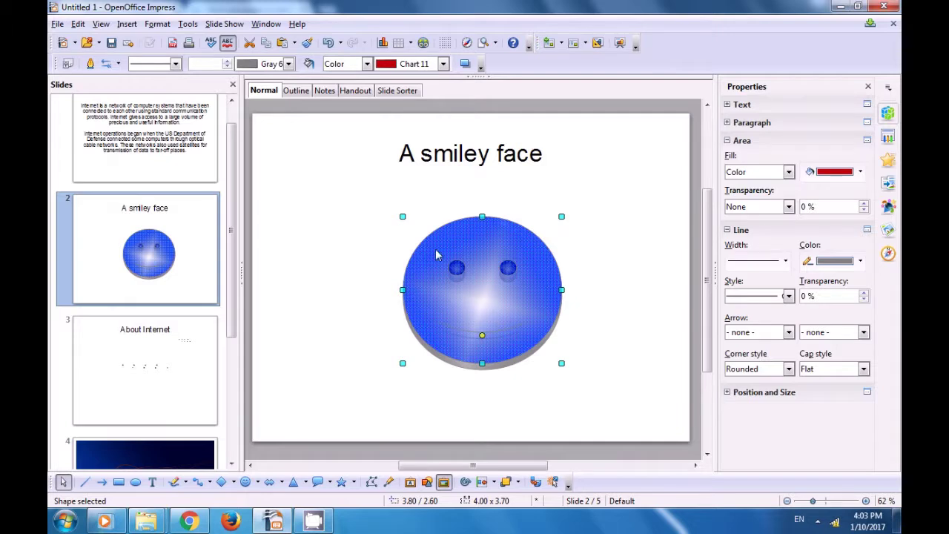
left_click(326, 289)
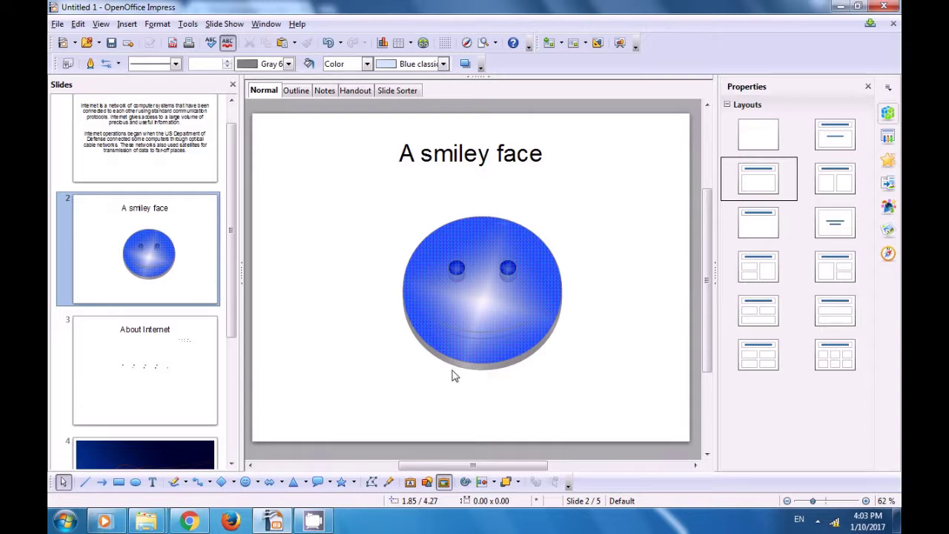
Step: Change the smiley's fill to the custom hatching "css"
left_click(417, 295)
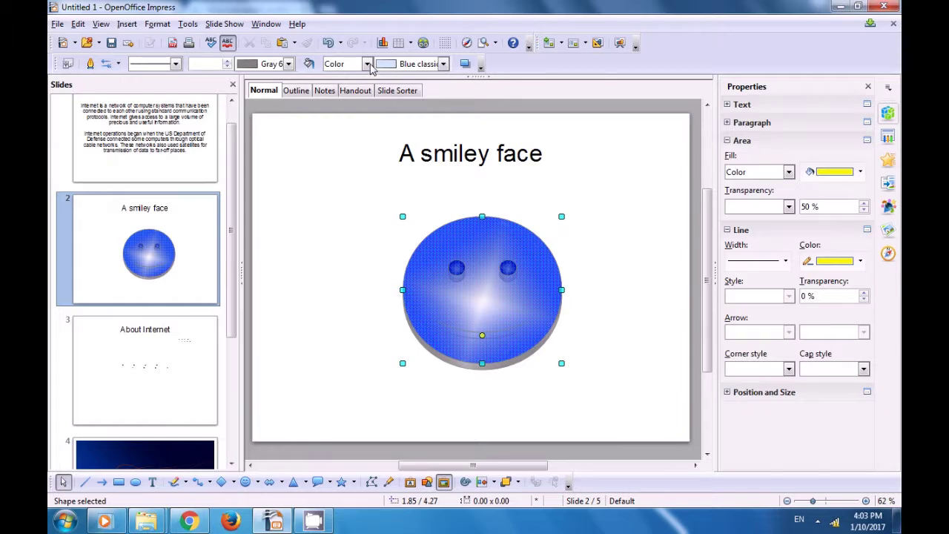
left_click(367, 64)
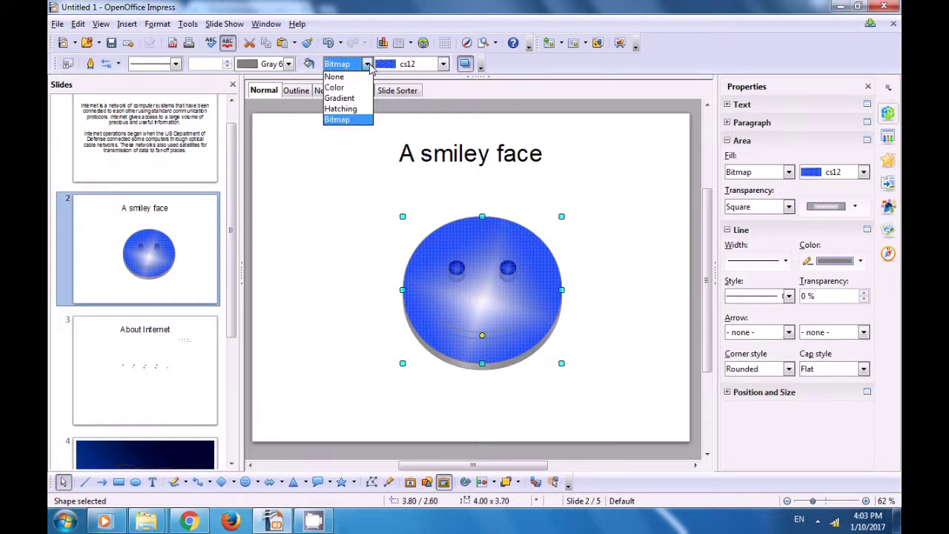
left_click(341, 109)
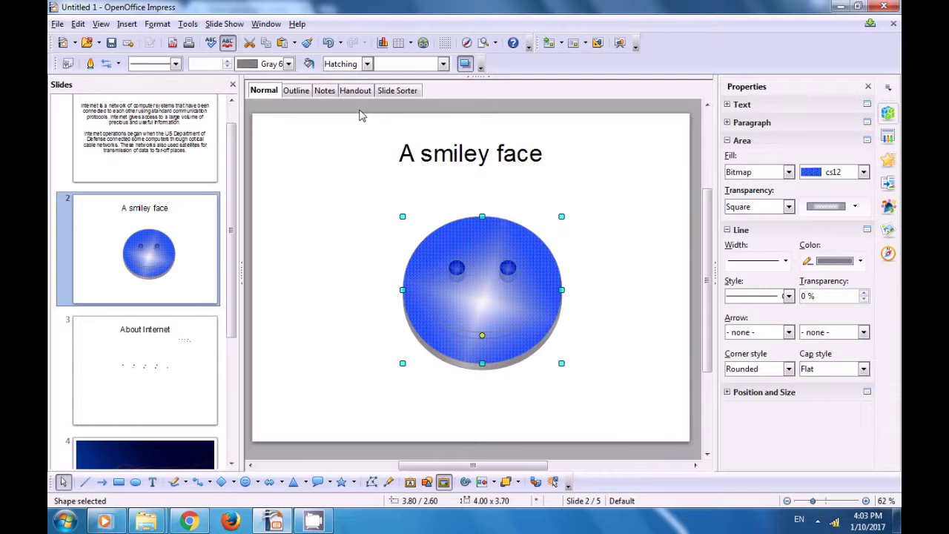
left_click(444, 64)
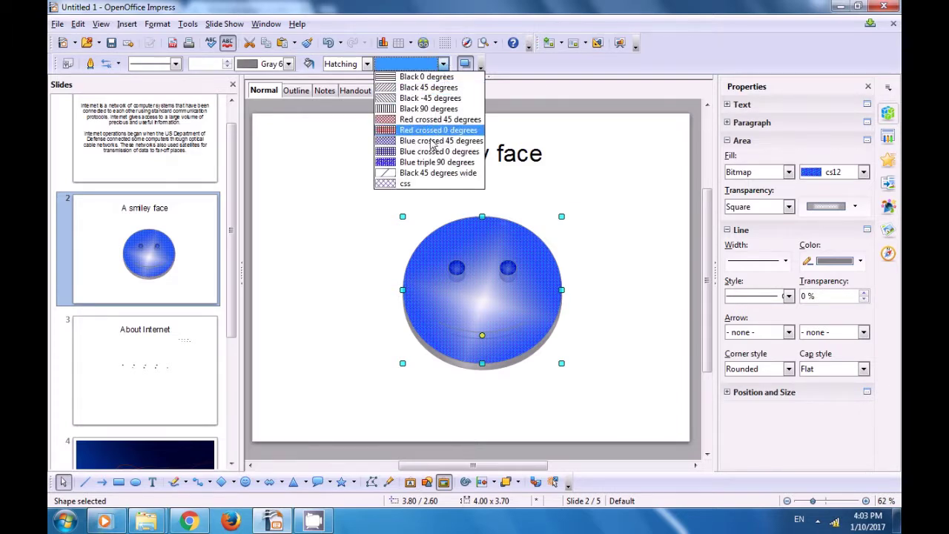
left_click(403, 185)
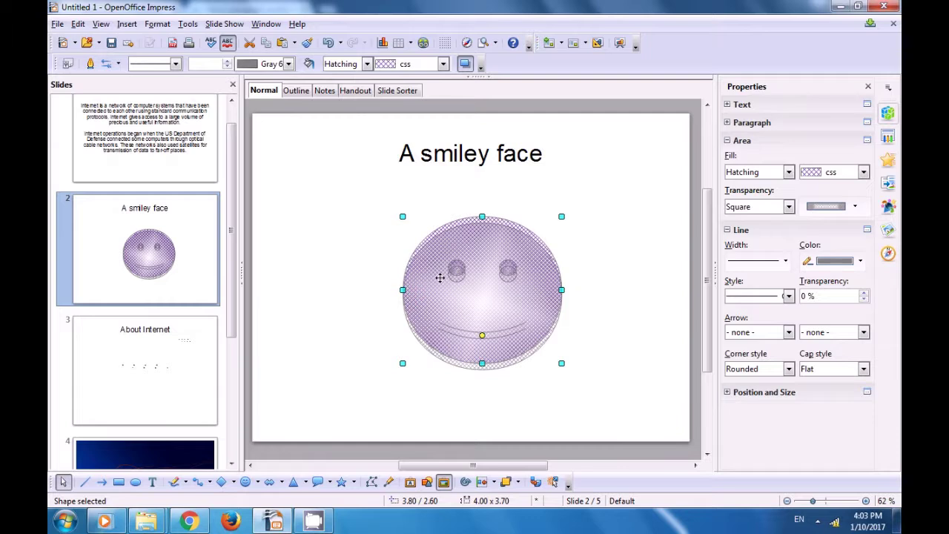
Step: Switch the smiley's fill to the custom bitmap "cs12" and deselect the shape
left_click(367, 64)
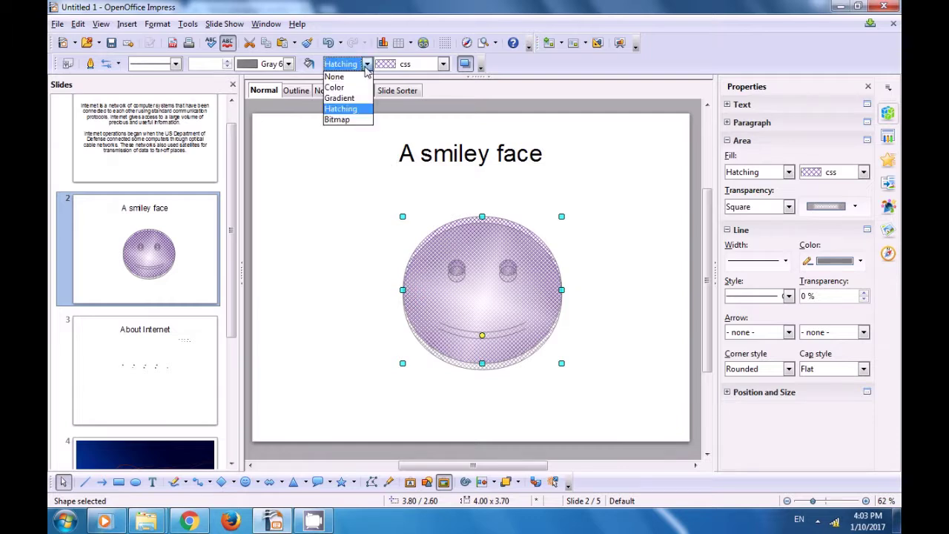
left_click(348, 120)
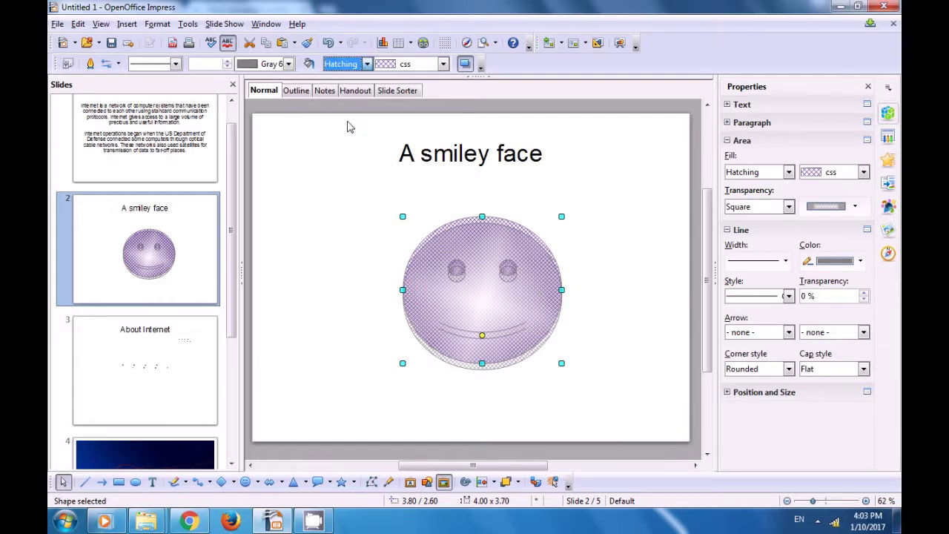
left_click(442, 64)
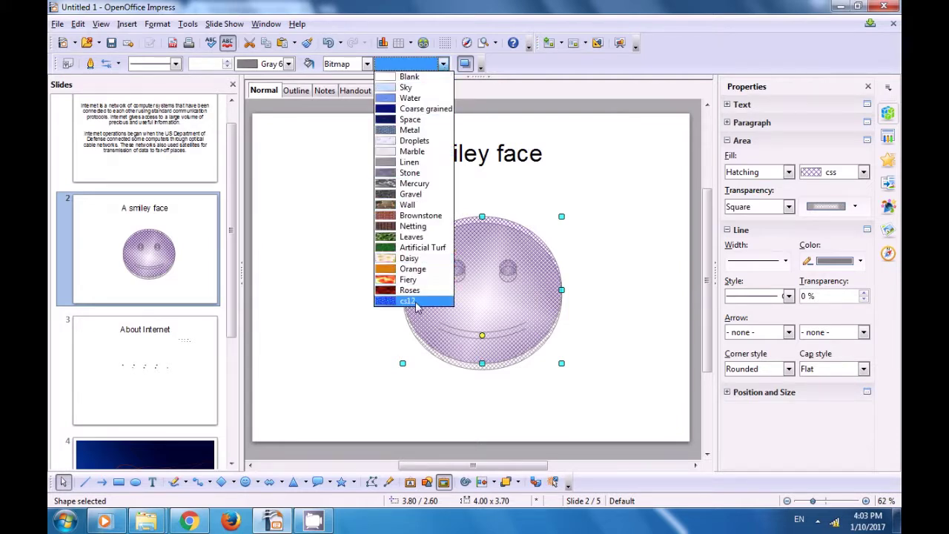
left_click(397, 303)
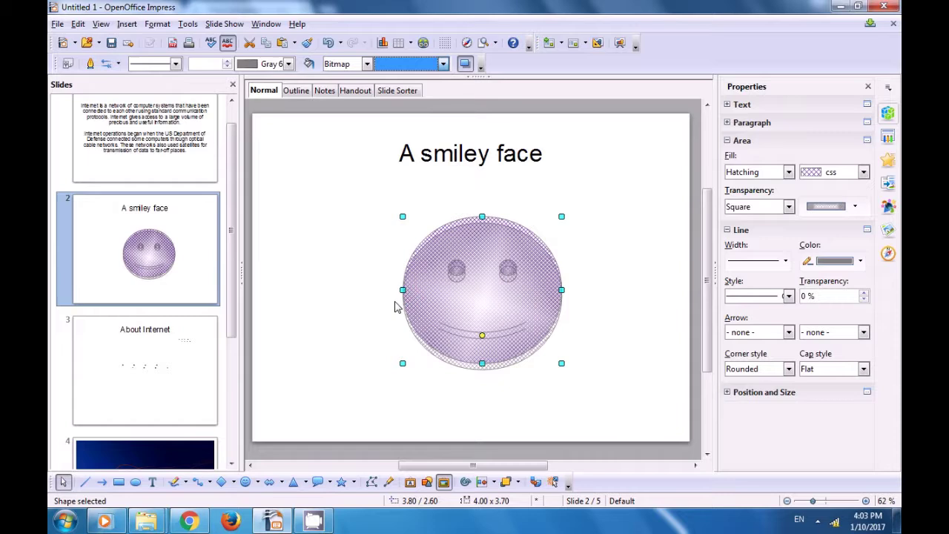
left_click(353, 274)
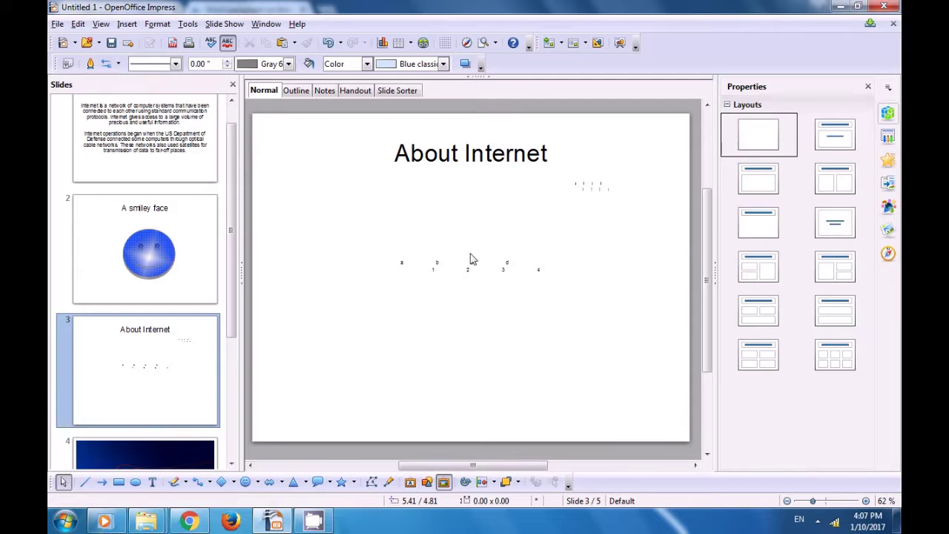
Step: In the text settings of slide 3's "About Internet" title, set the spacing to borders to 0.08 inch left and 0.06 inch right
left_click(471, 158)
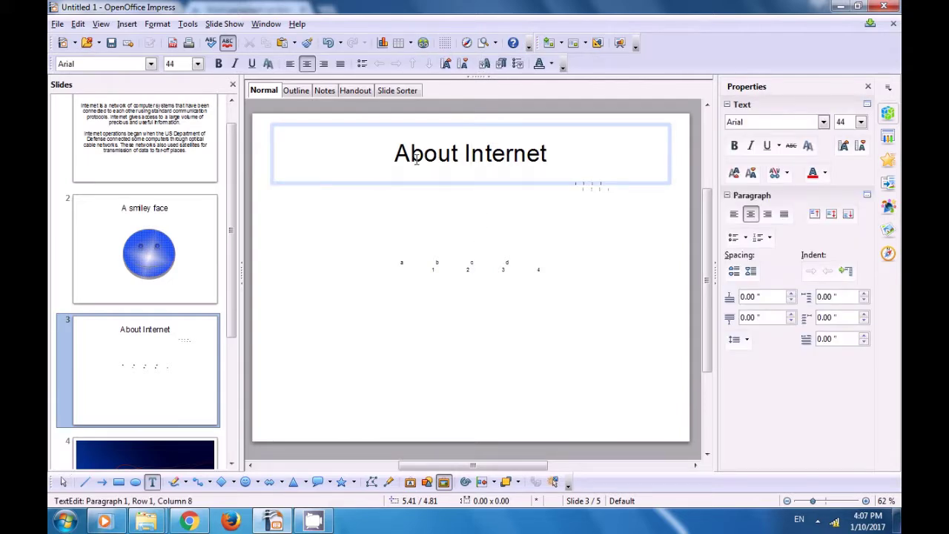
triple_click(539, 159)
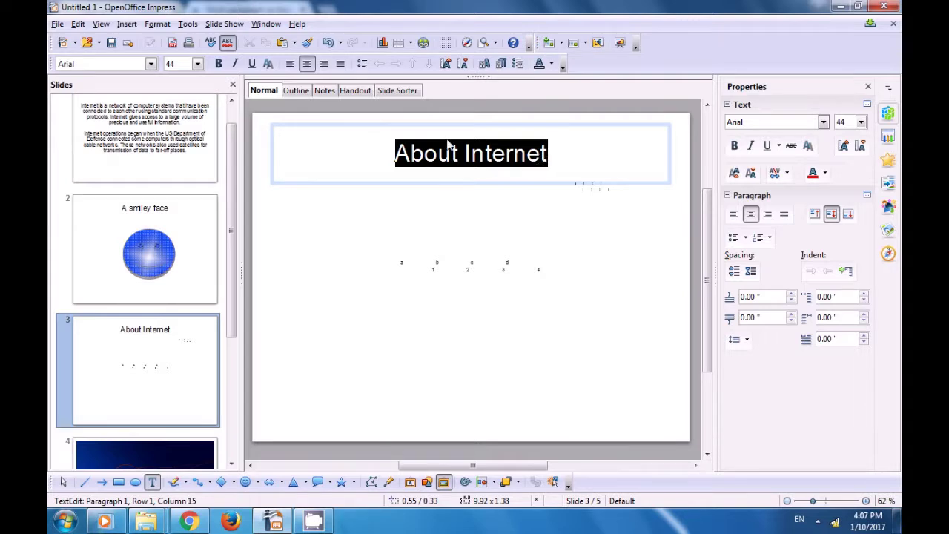
left_click(158, 25)
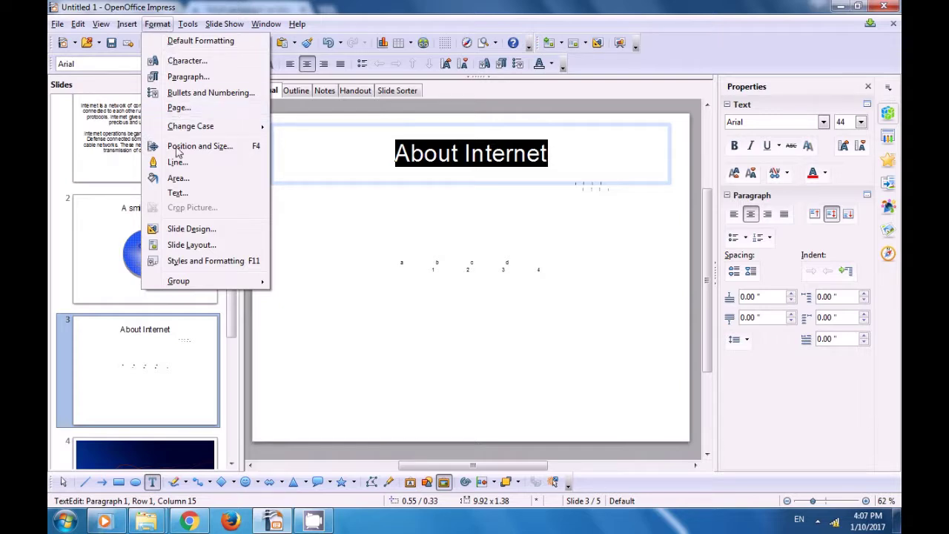
left_click(175, 193)
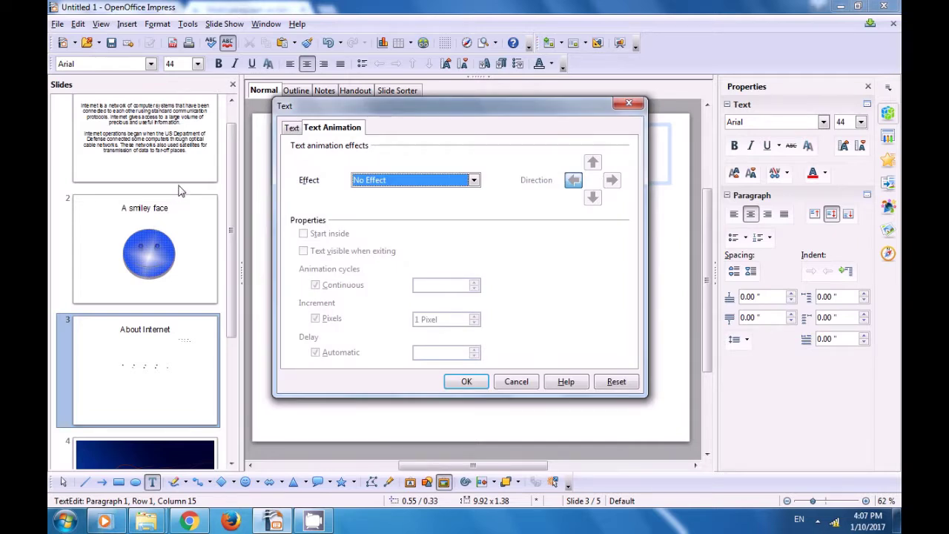
left_click(289, 128)
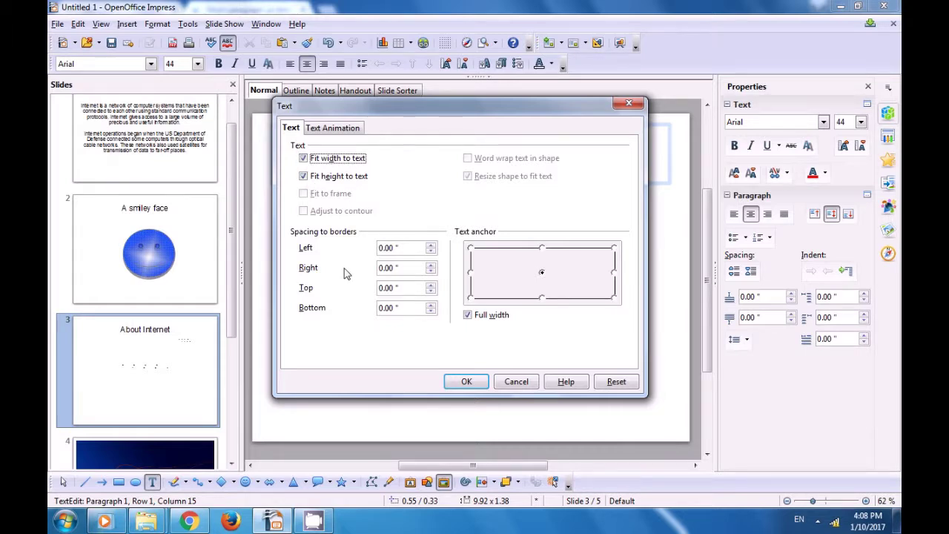
left_click(431, 247)
left_click(431, 246)
left_click(430, 264)
left_click(431, 265)
left_click(431, 264)
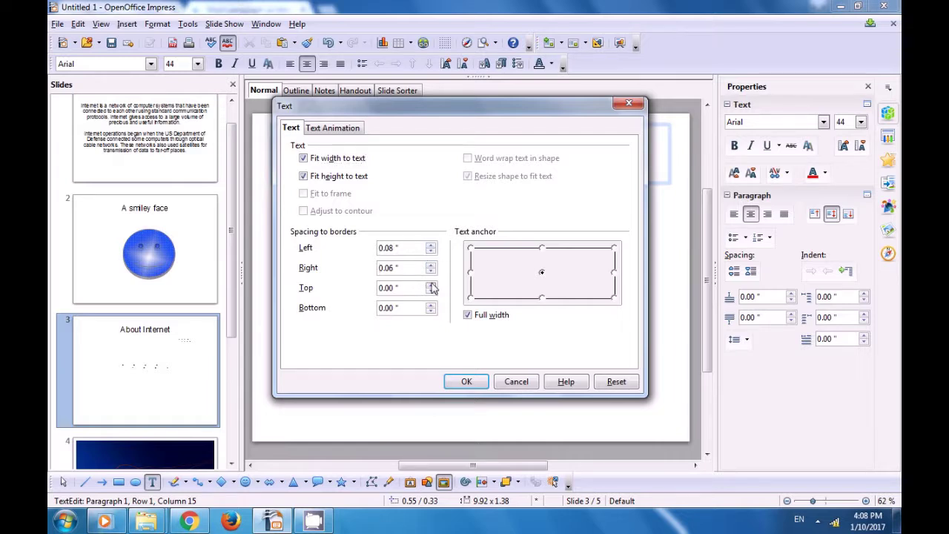
Step: Increase the title's top and bottom spacing to borders
left_click(431, 285)
left_click(431, 285)
left_click(430, 304)
left_click(431, 305)
left_click(431, 305)
left_click(431, 305)
Step: Give the "About Internet" title the Blink text animation effect and apply the text settings
left_click(336, 129)
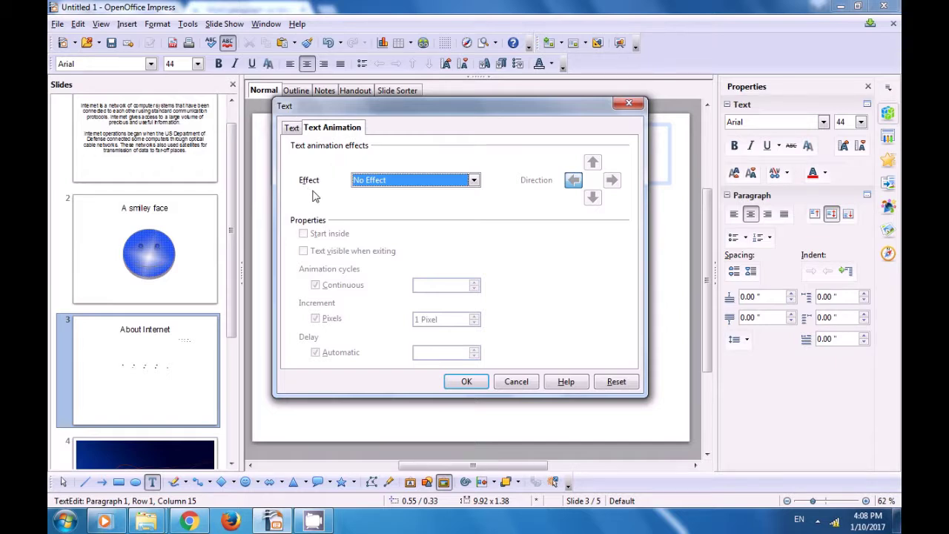
left_click(473, 181)
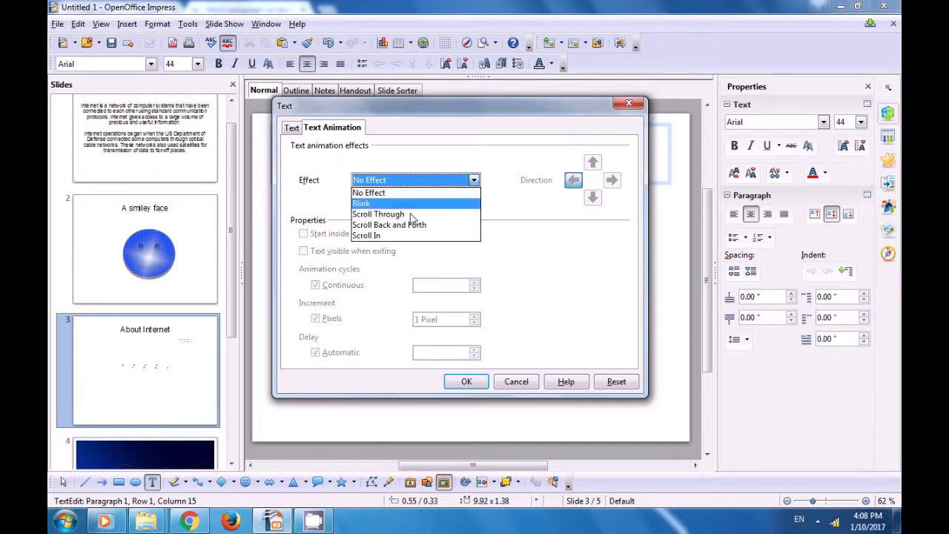
left_click(395, 205)
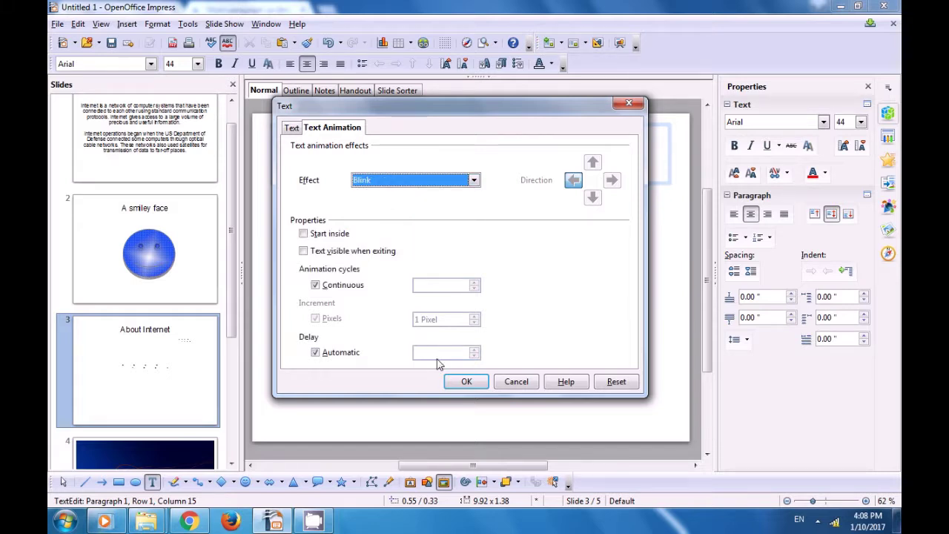
left_click(465, 382)
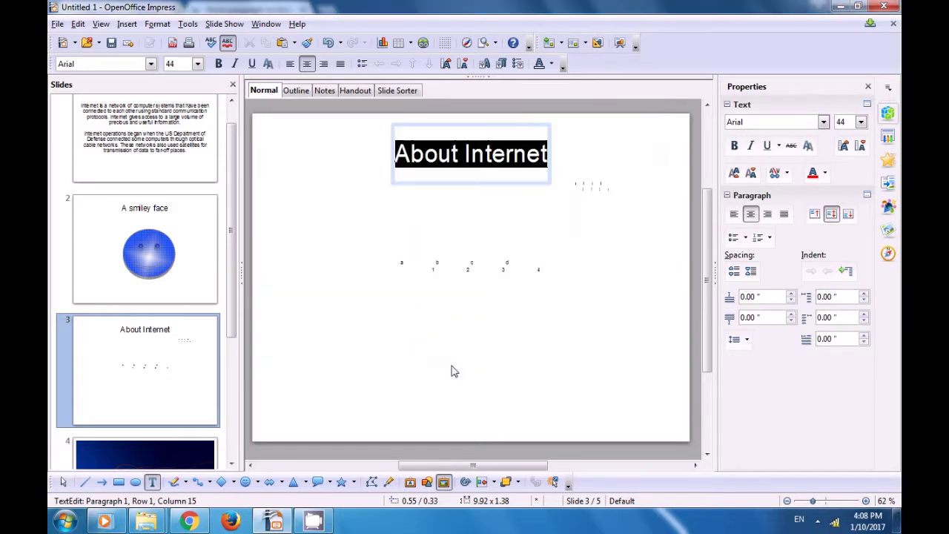
left_click(362, 215)
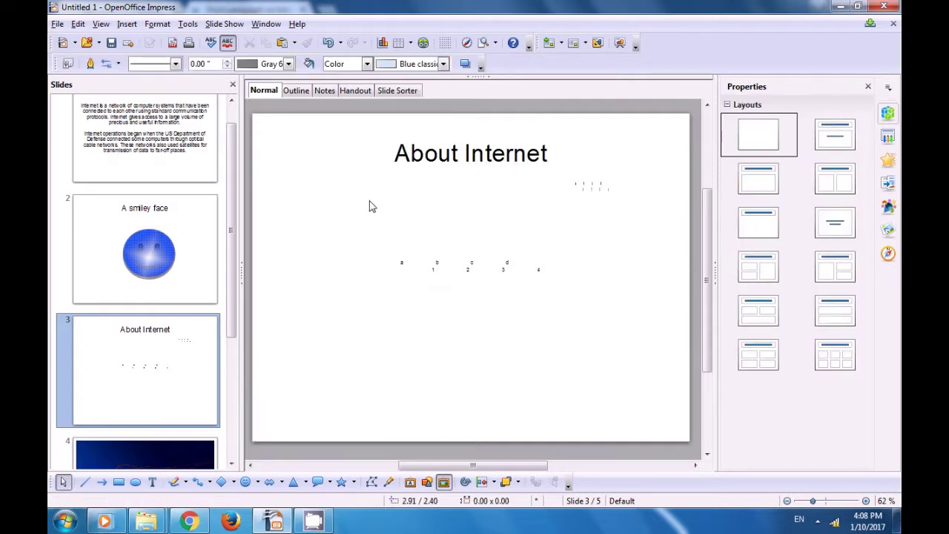
left_click(438, 160)
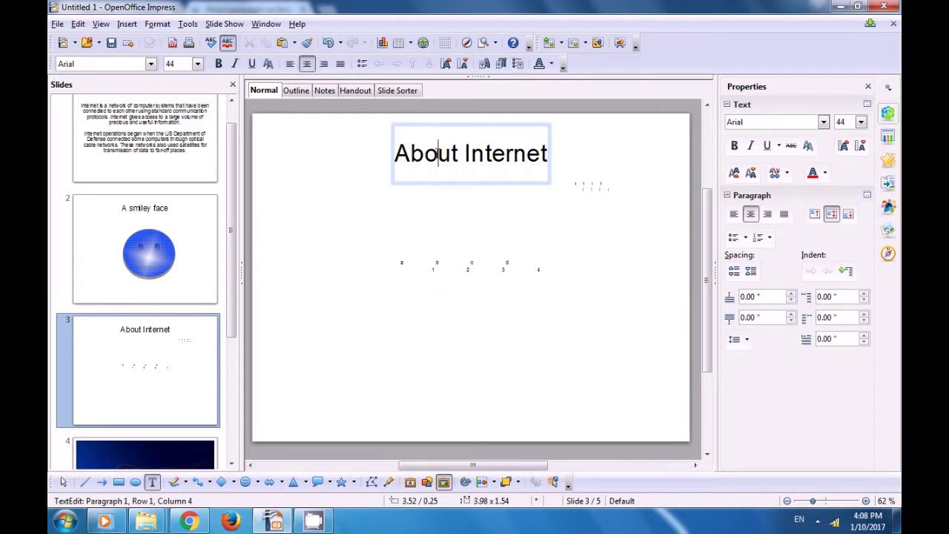
Step: Set the "About Internet" title's text animation to Scroll Through, direction down, with Start inside and Text visible when exiting enabled
triple_click(437, 154)
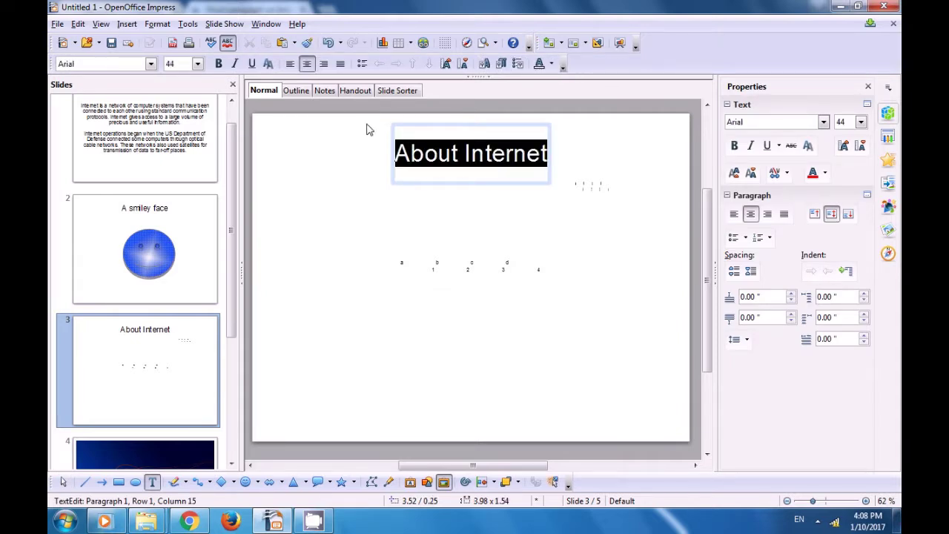
left_click(156, 27)
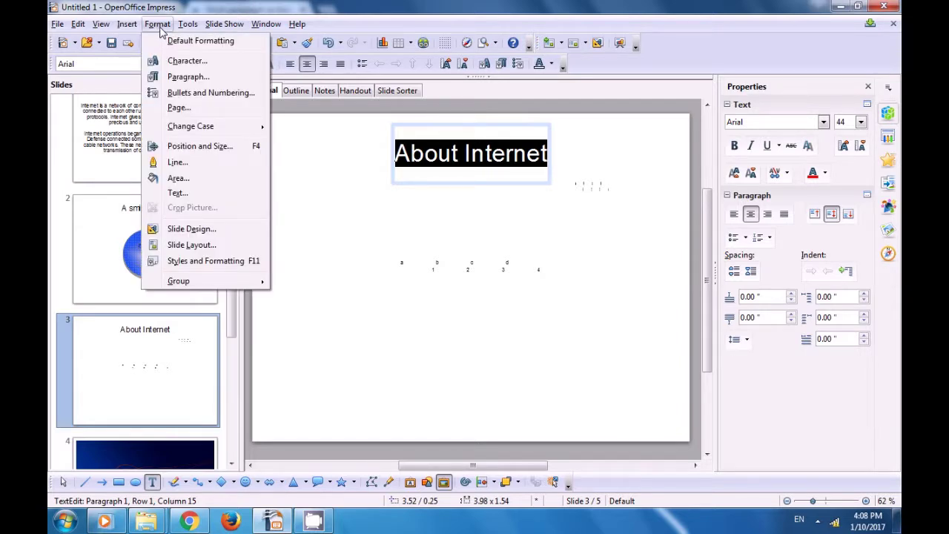
left_click(178, 195)
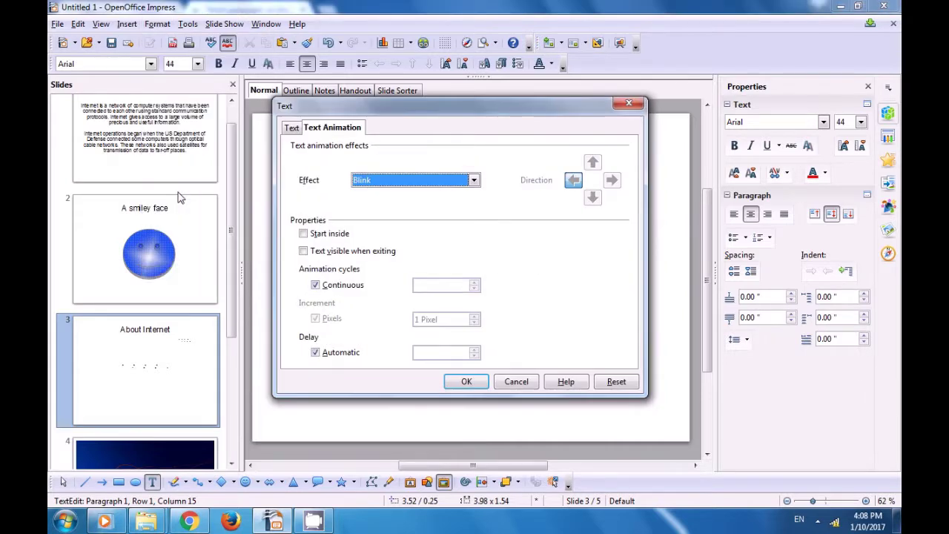
left_click(474, 180)
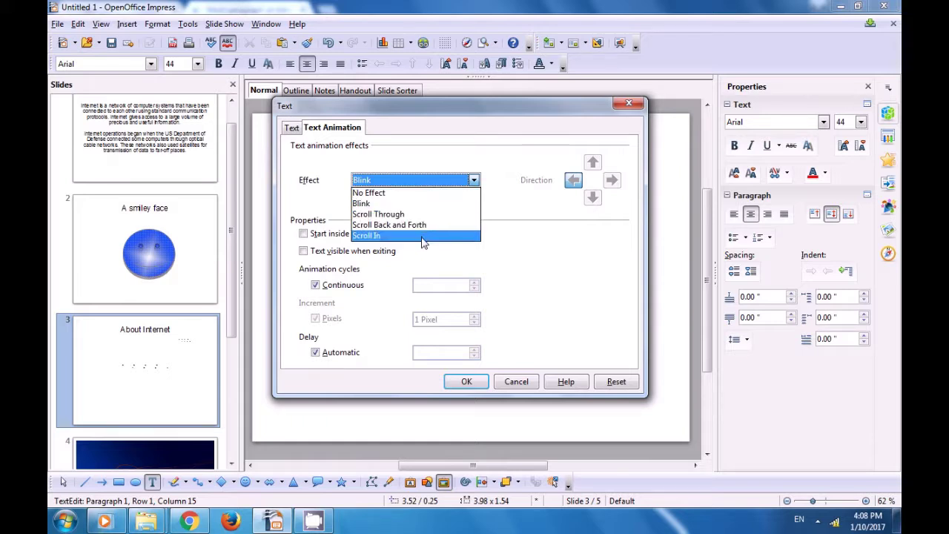
left_click(403, 214)
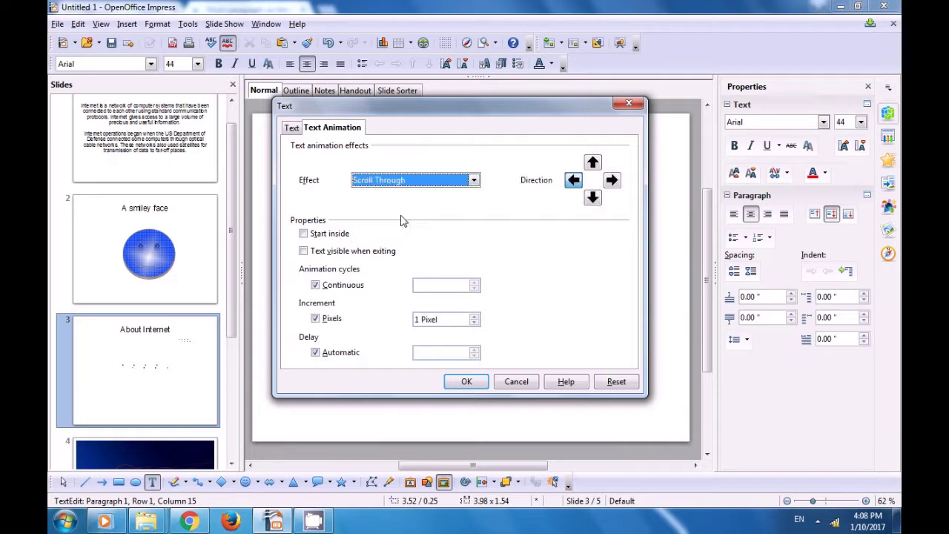
left_click(592, 198)
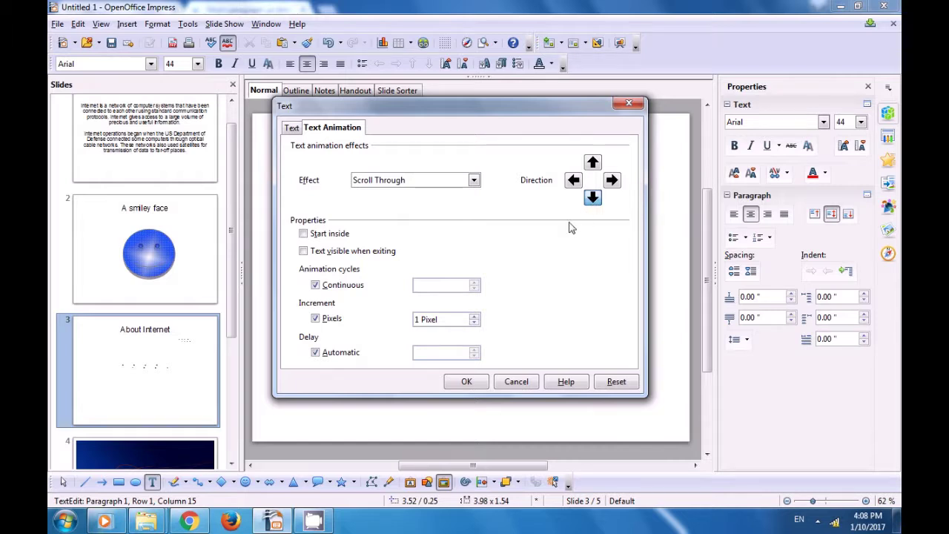
left_click(303, 233)
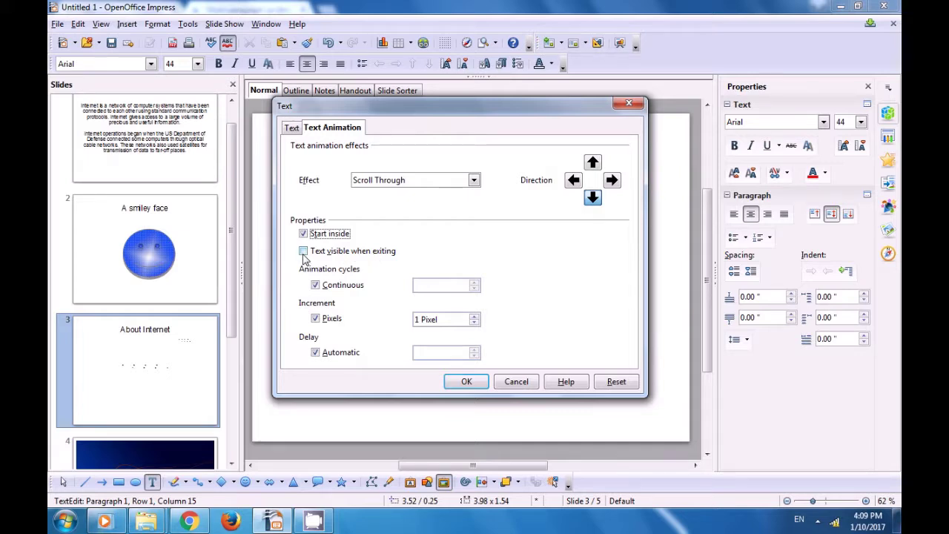
left_click(303, 252)
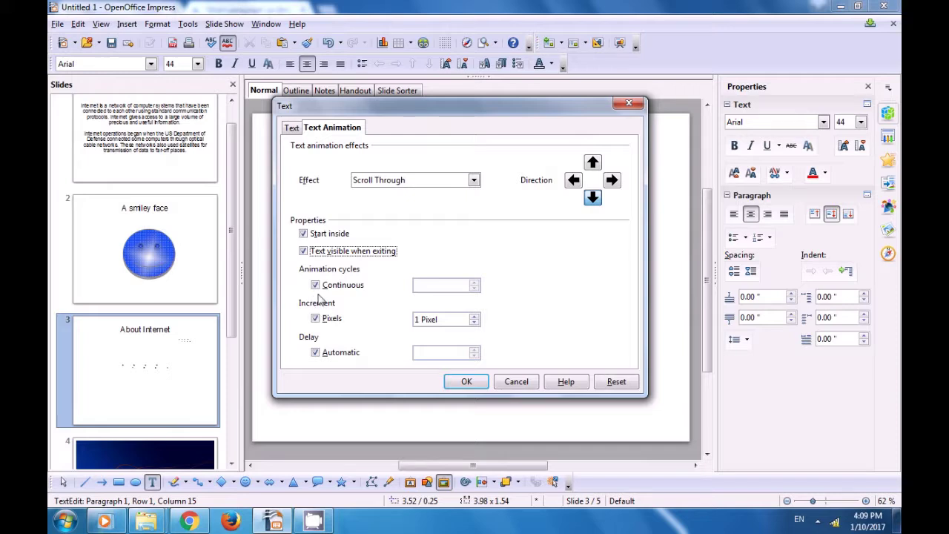
Step: Try non-continuous animation cycles and a 100 ms delay, restoring the Continuous and Automatic options
left_click(315, 286)
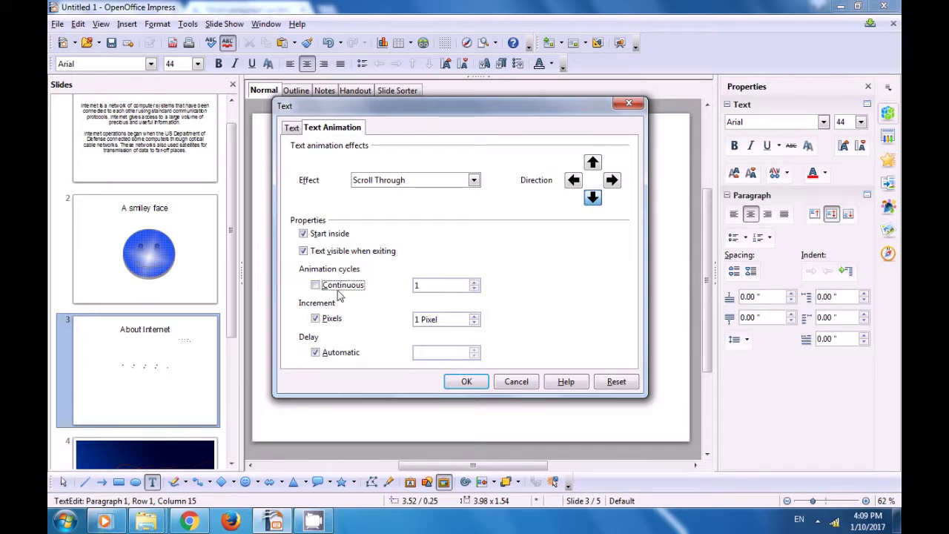
left_click(467, 286)
left_click(318, 286)
left_click(317, 353)
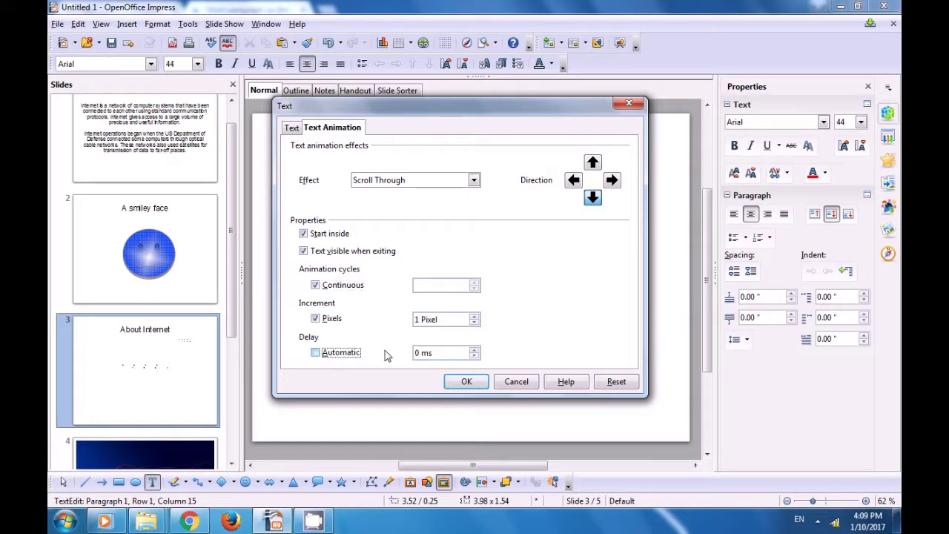
left_click(474, 353)
left_click(474, 352)
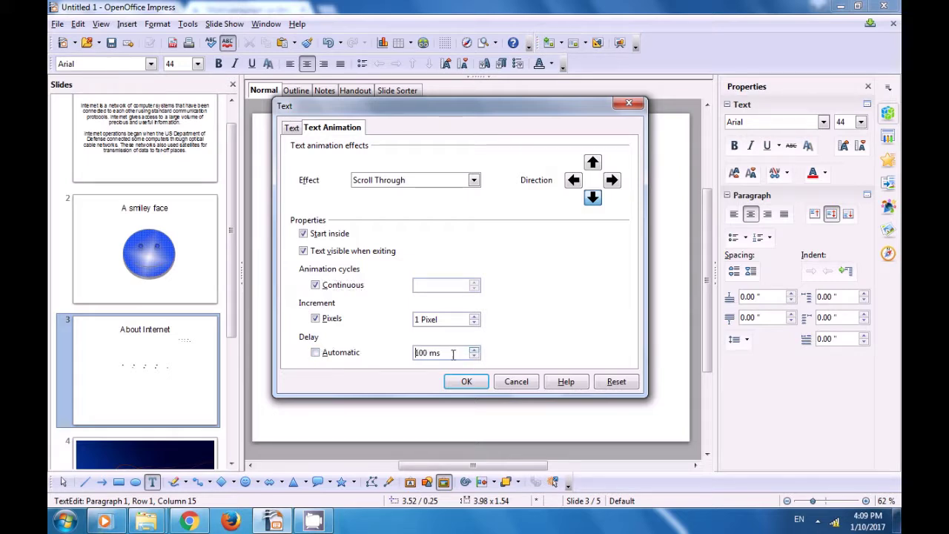
left_click(316, 353)
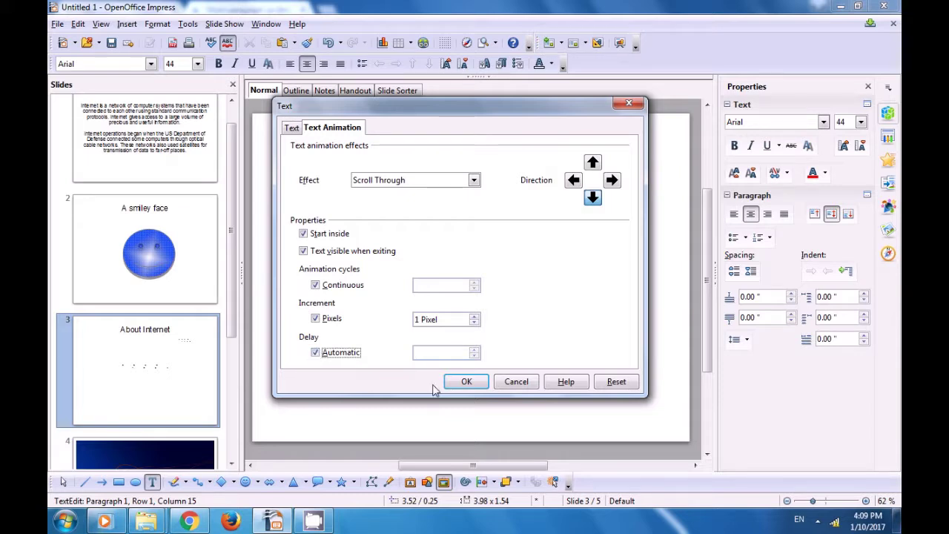
Step: Apply the Scroll Through animation settings to the title and deselect it
left_click(464, 381)
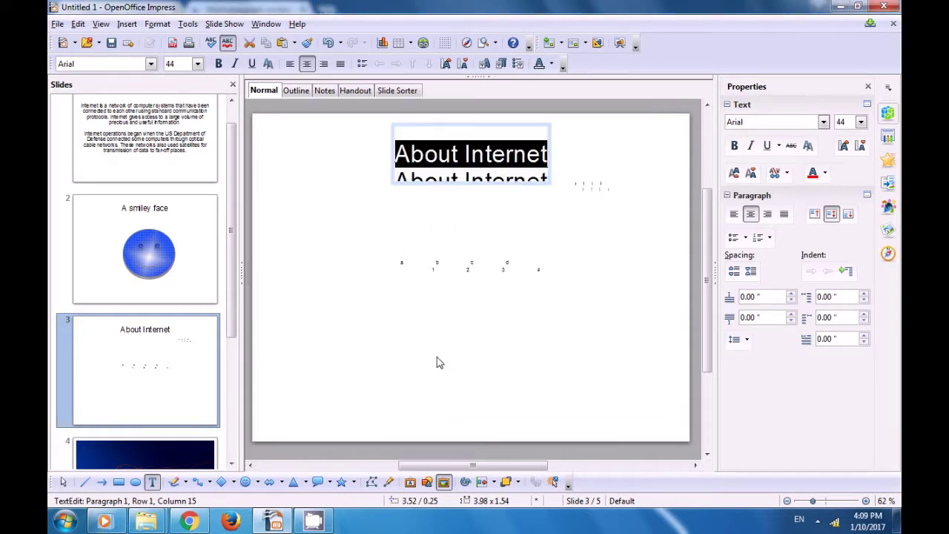
left_click(438, 361)
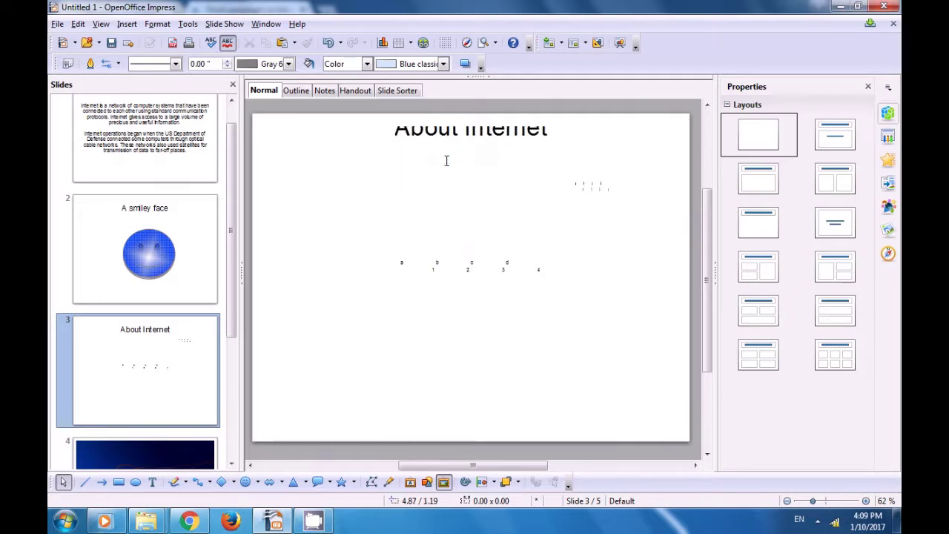
Step: Change the "About Internet" title's text animation to Scroll Back and Forth with direction right, apply it and deselect the title
left_click(451, 165)
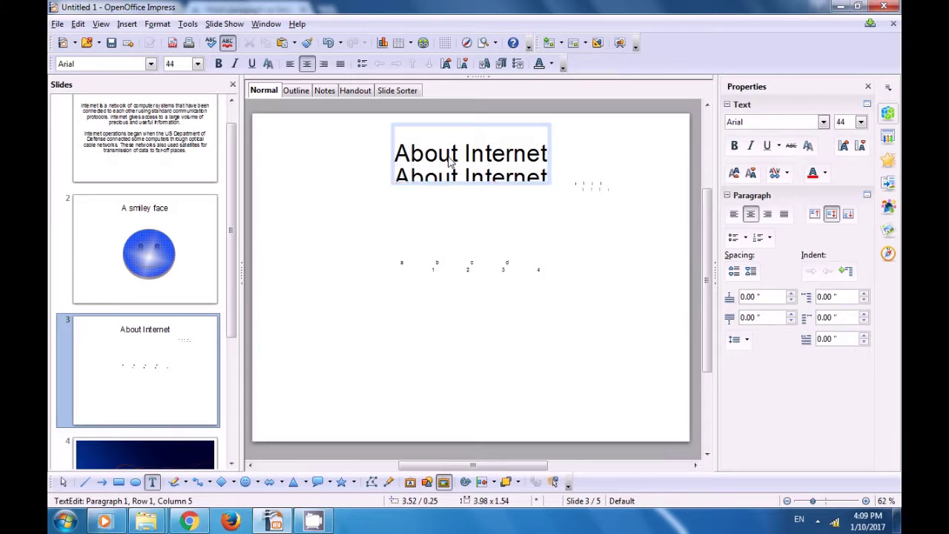
triple_click(450, 163)
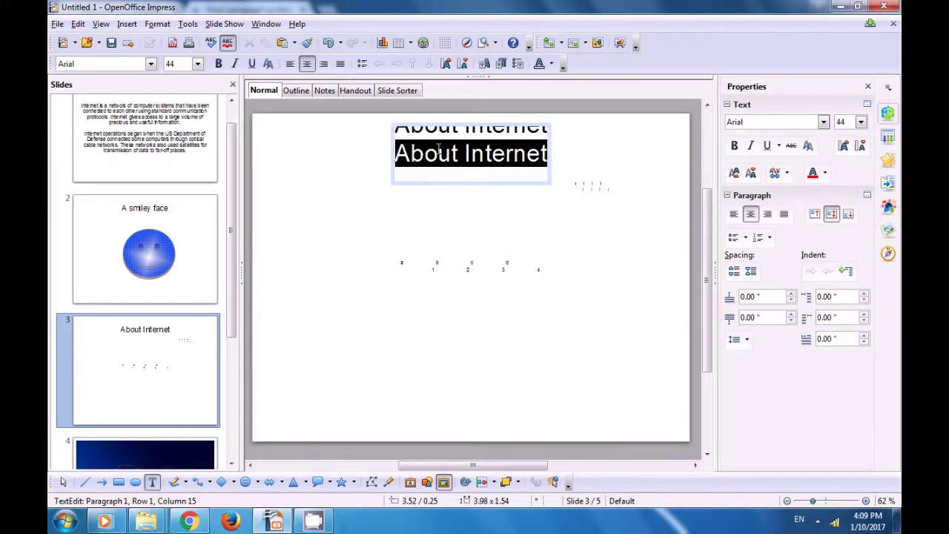
left_click(158, 24)
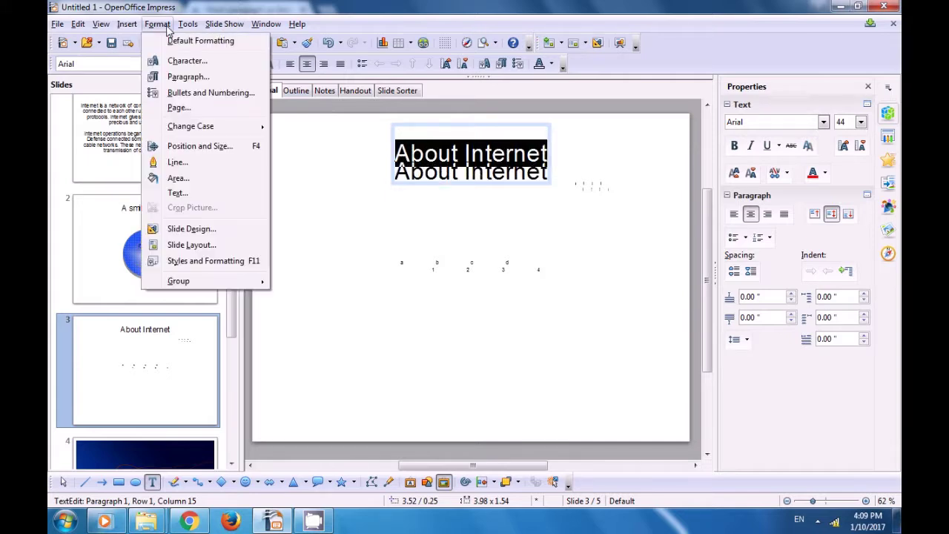
left_click(178, 193)
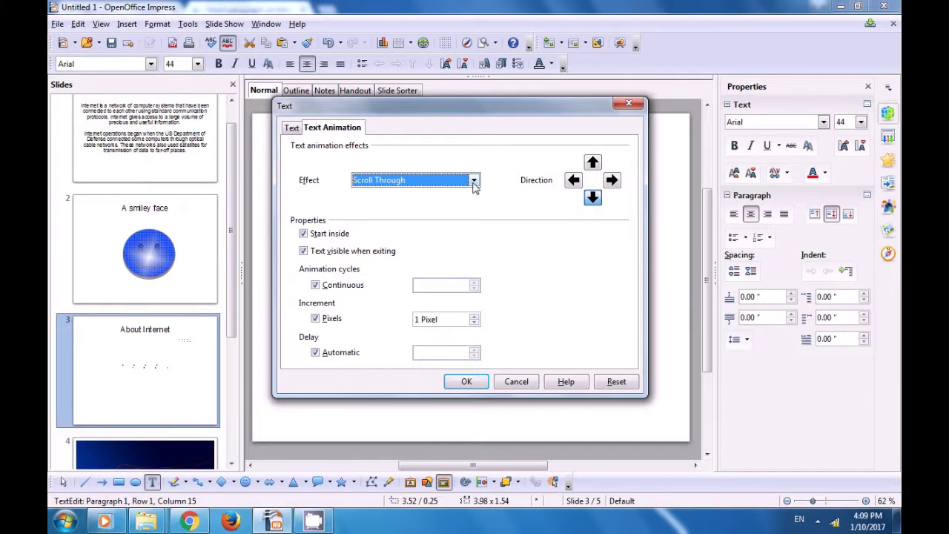
left_click(472, 180)
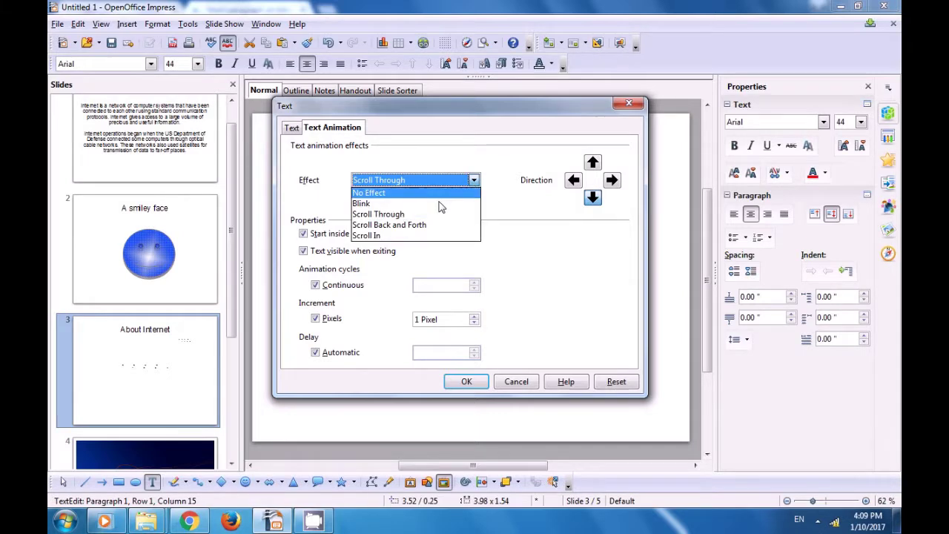
left_click(392, 224)
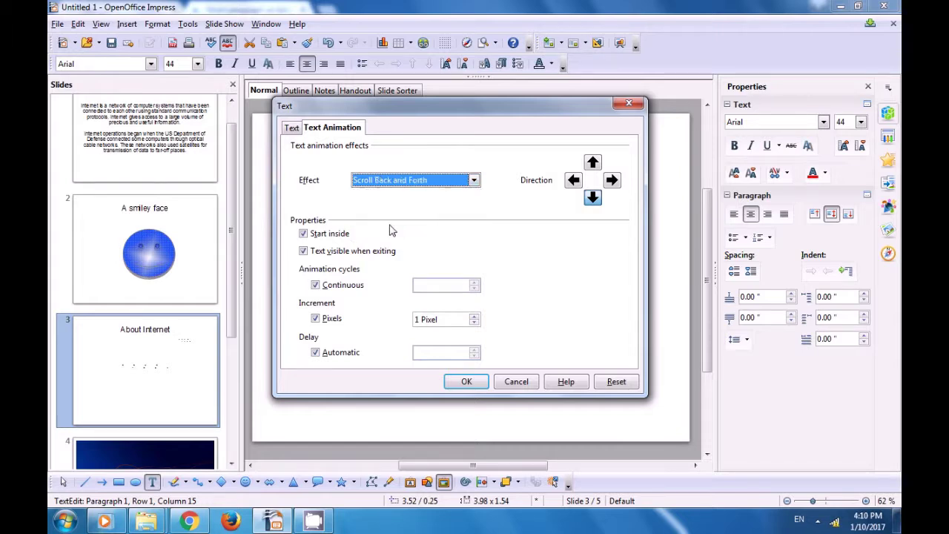
left_click(612, 180)
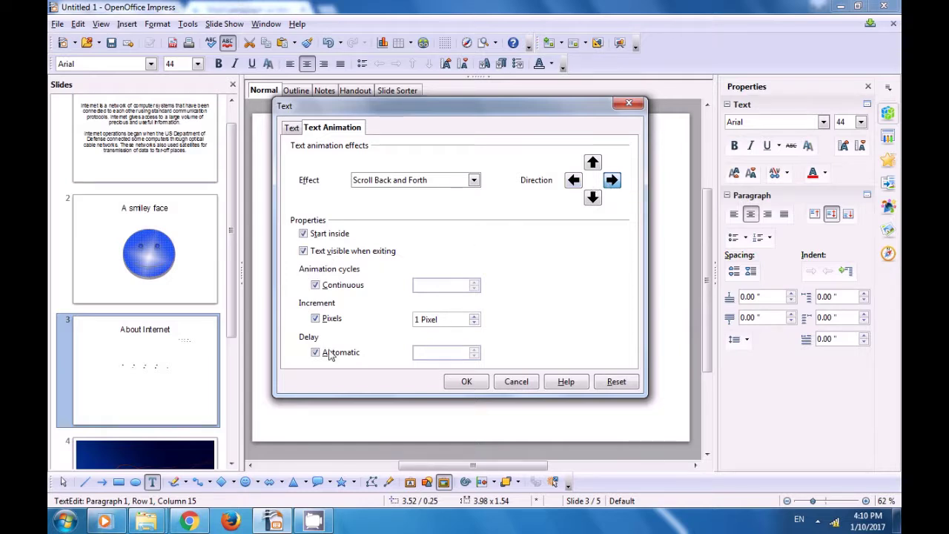
left_click(468, 381)
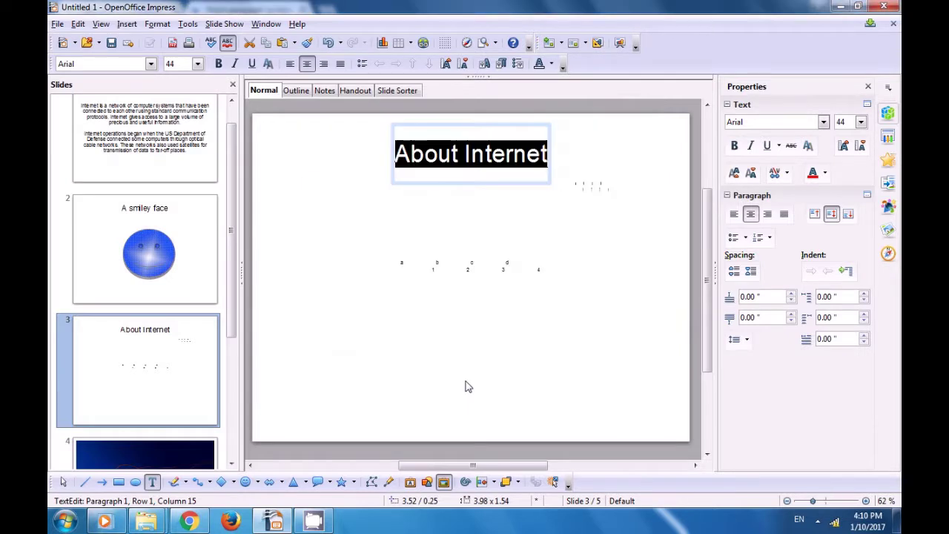
left_click(450, 217)
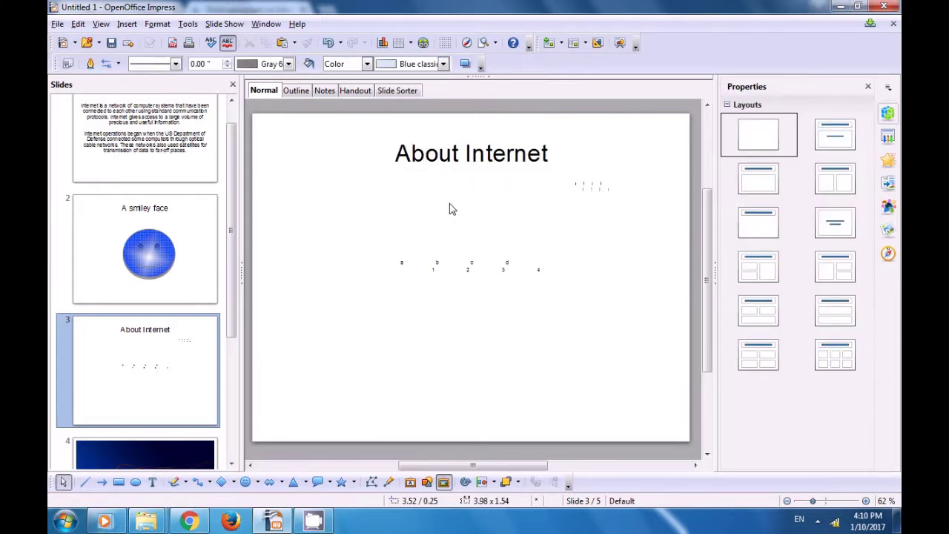
Step: Change the "About Internet" title's text animation to Scroll In with direction To Left, apply it and deselect the title
left_click(448, 158)
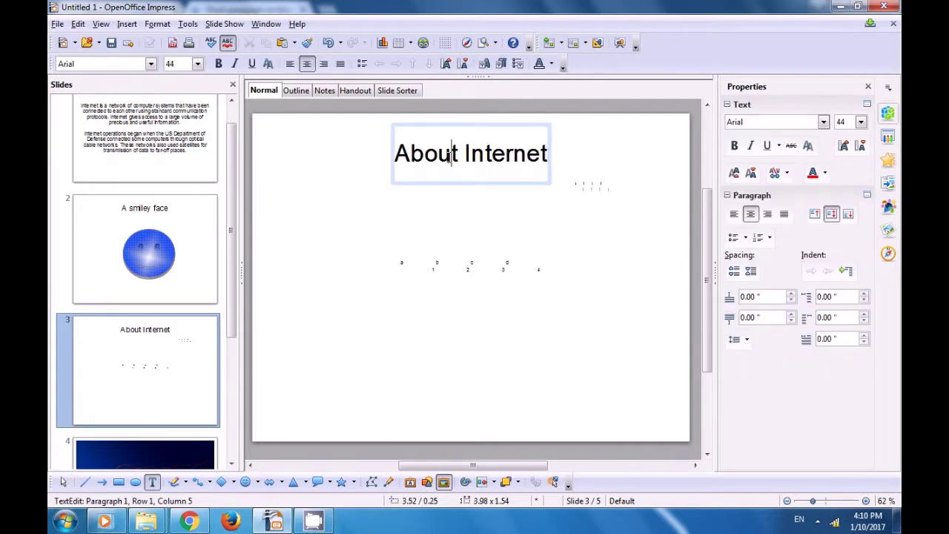
triple_click(443, 154)
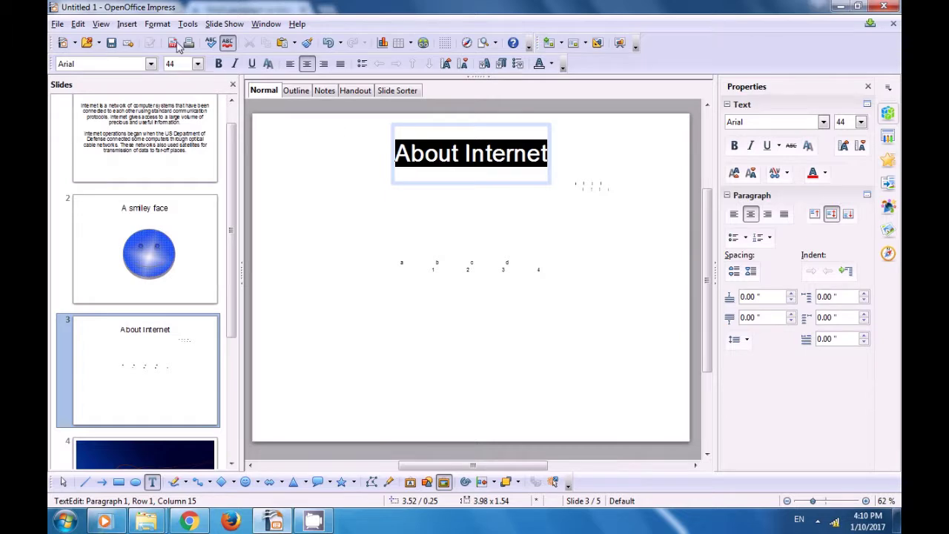
left_click(158, 25)
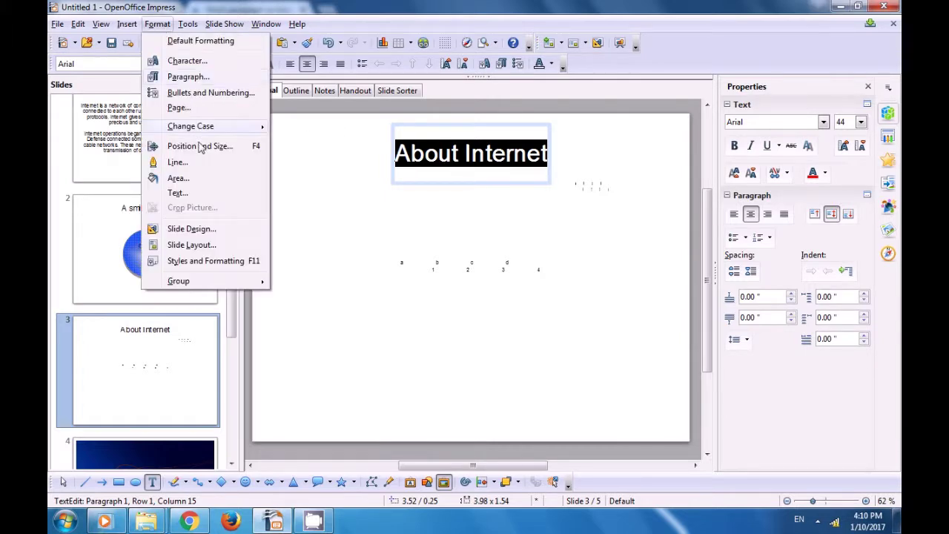
left_click(199, 194)
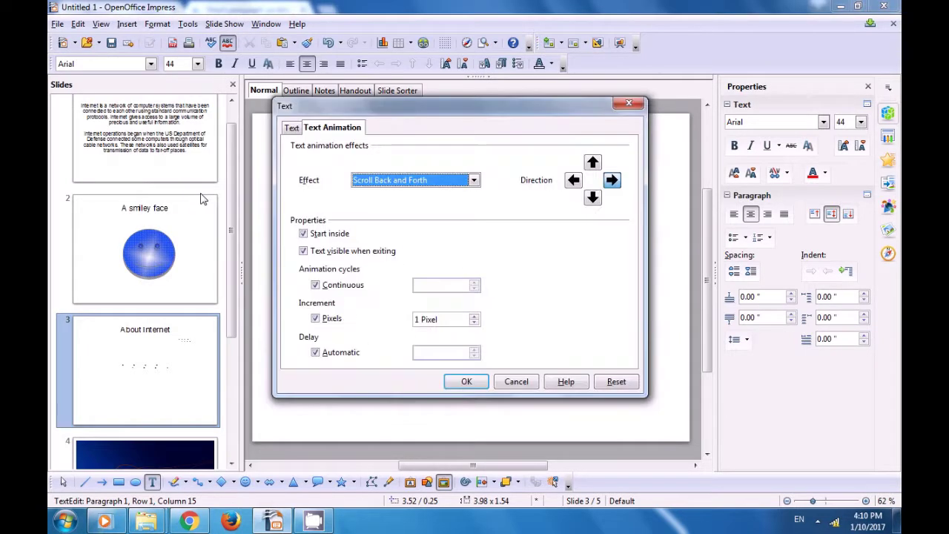
left_click(473, 185)
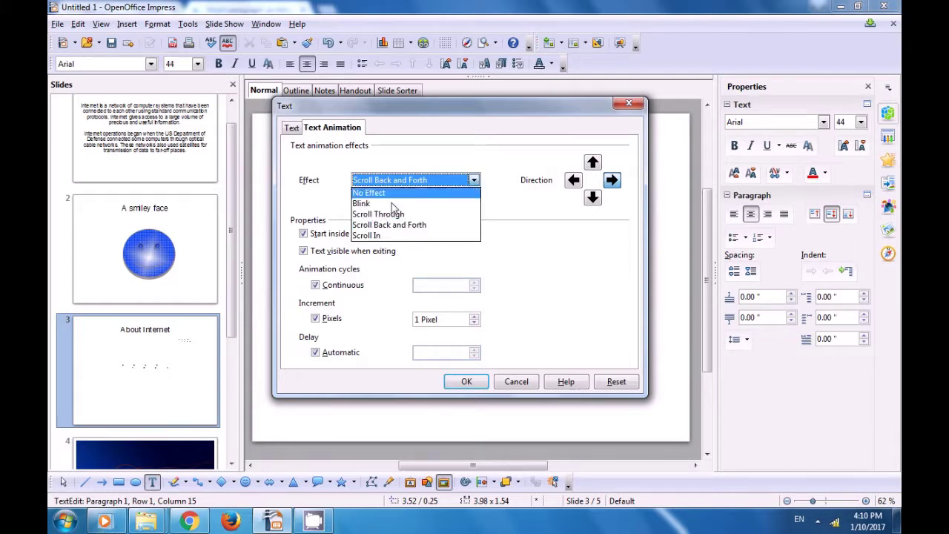
left_click(384, 236)
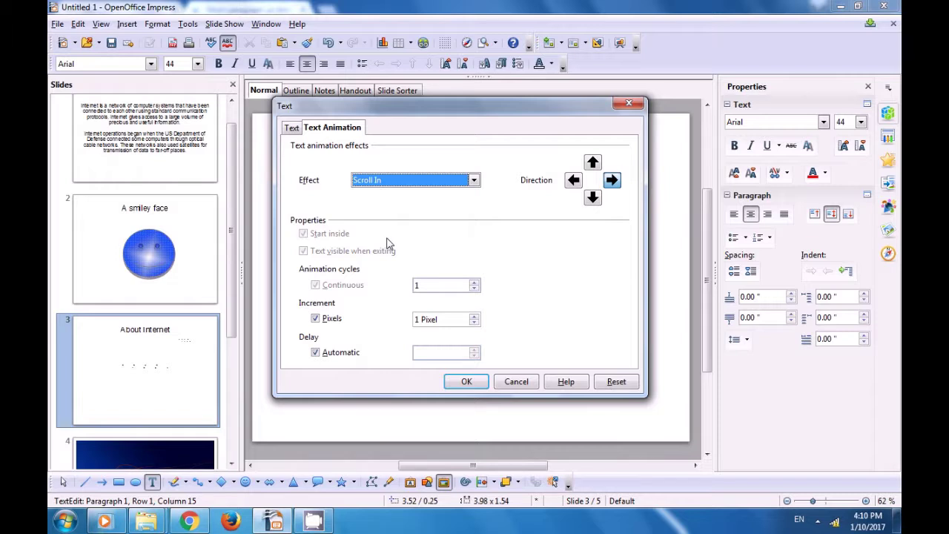
left_click(575, 181)
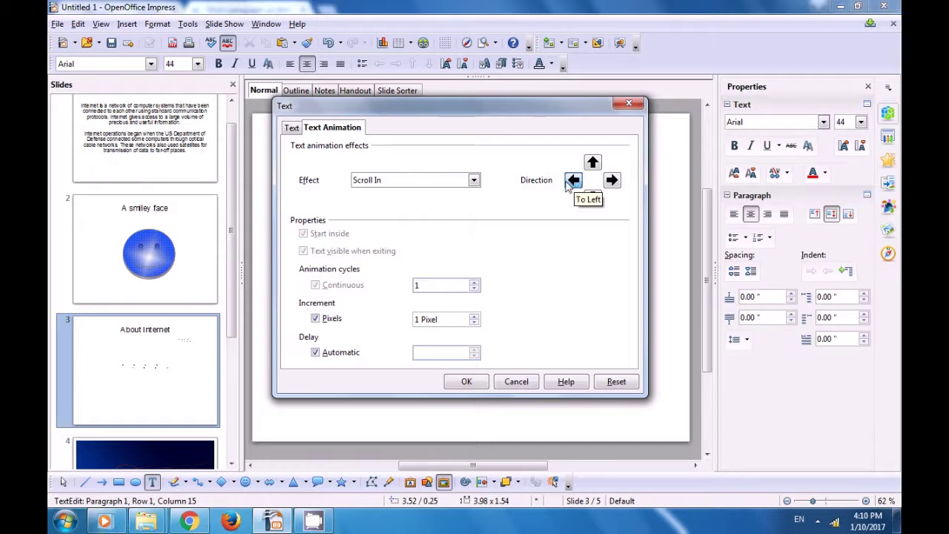
left_click(466, 381)
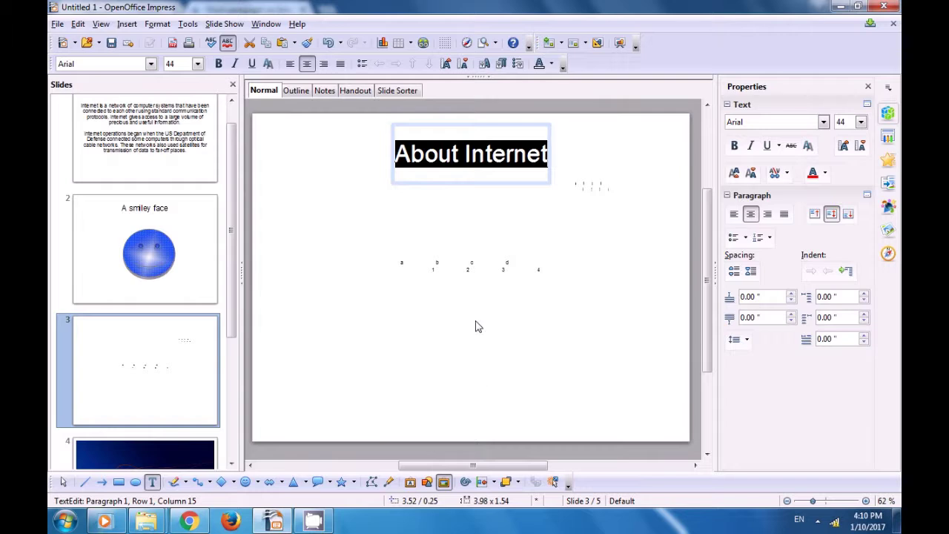
left_click(444, 211)
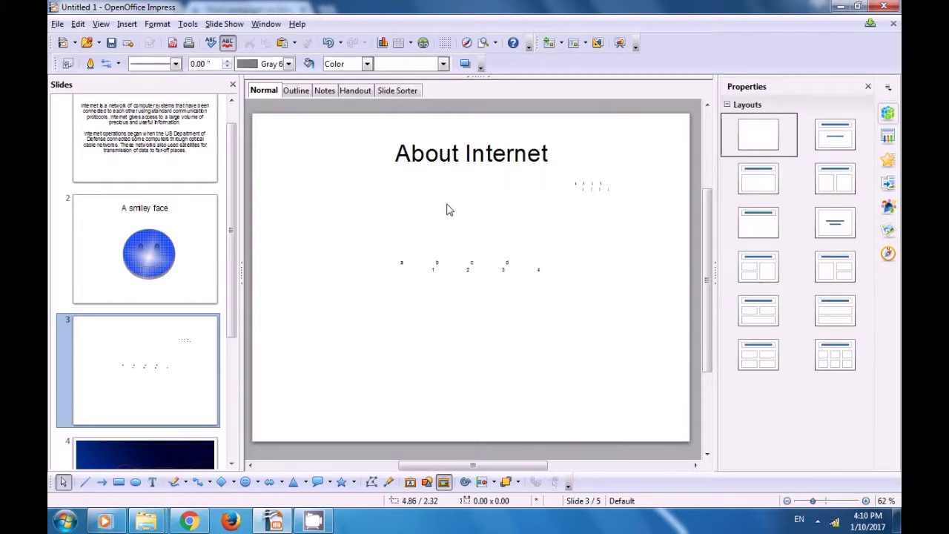
Step: Change the "About Internet" title's Scroll In text animation direction to the right, apply it and deselect the title
left_click(442, 166)
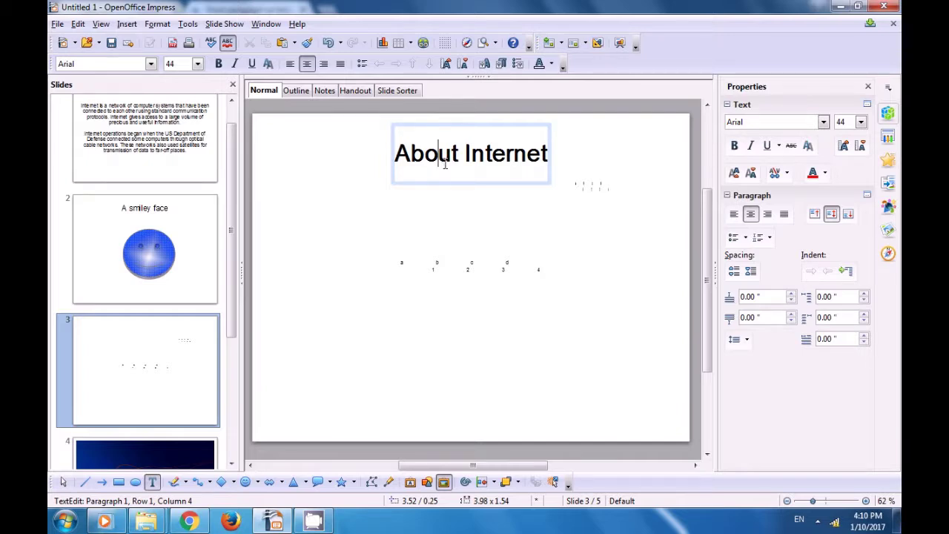
triple_click(445, 165)
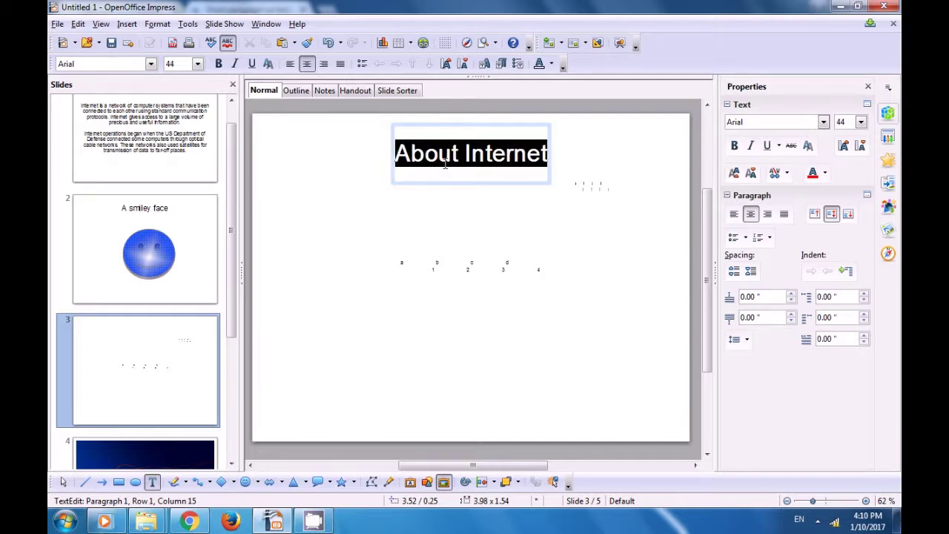
left_click(157, 23)
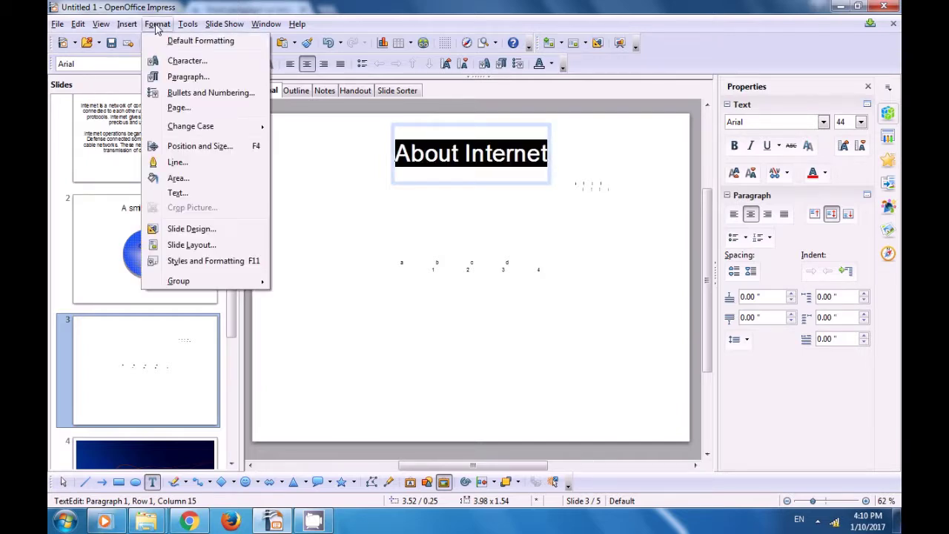
left_click(179, 194)
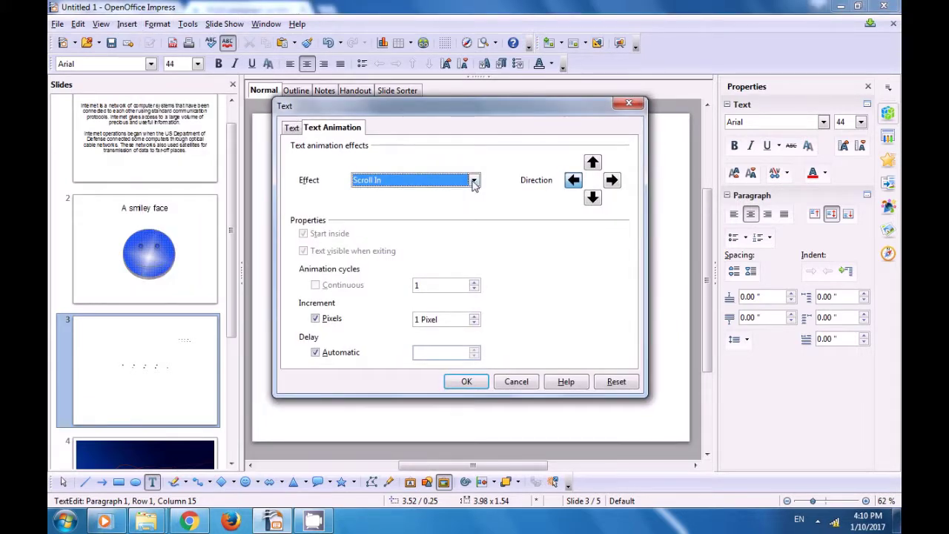
left_click(611, 180)
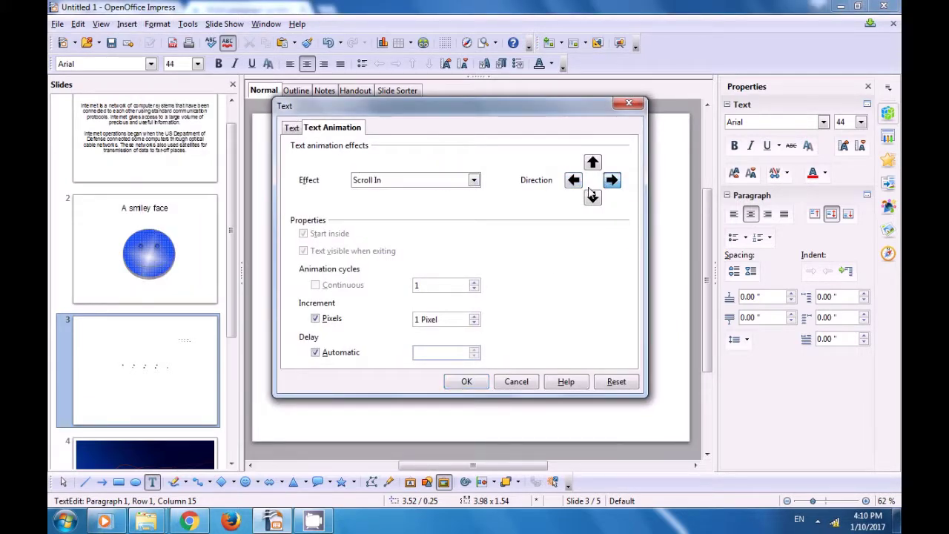
left_click(473, 181)
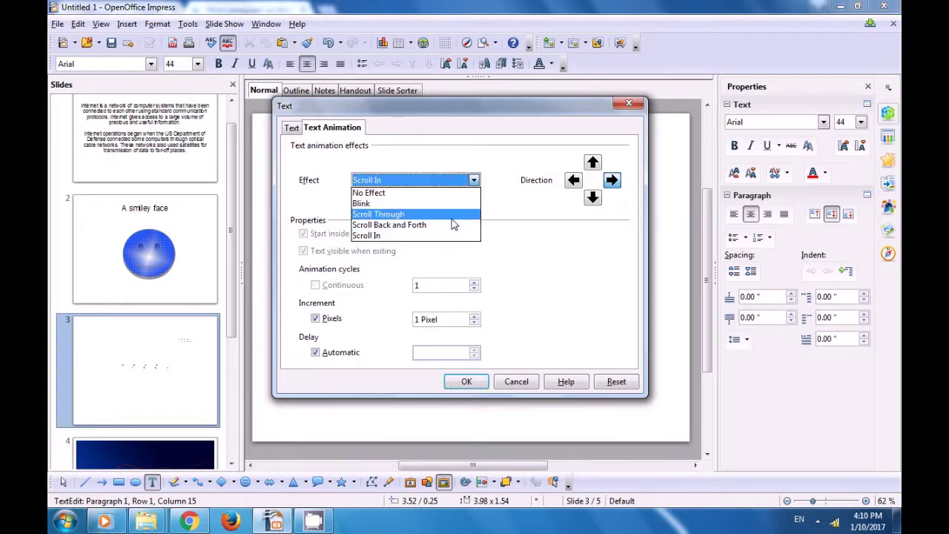
left_click(454, 235)
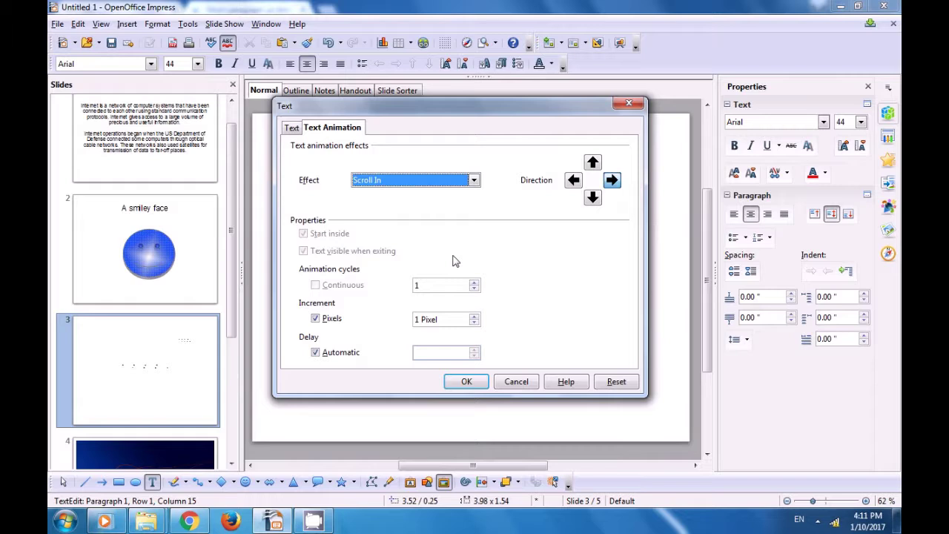
left_click(467, 382)
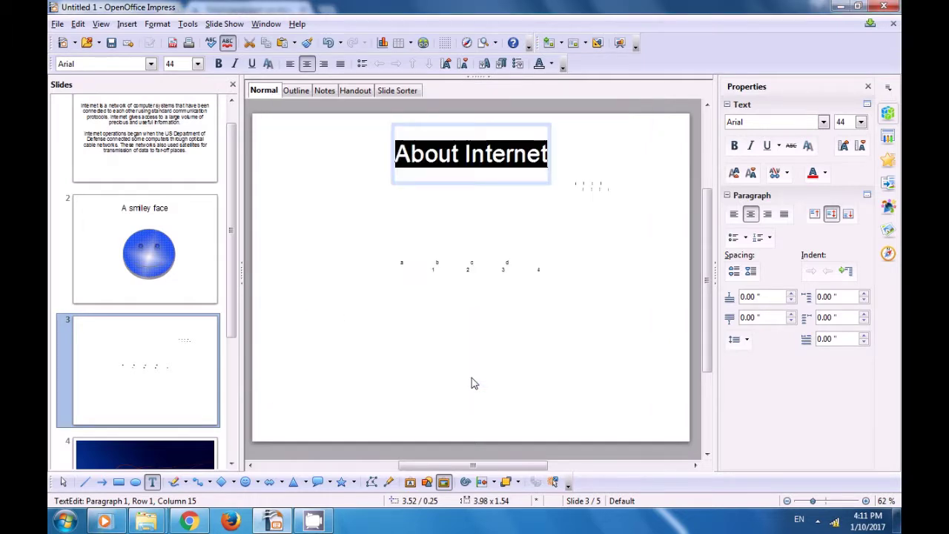
left_click(454, 181)
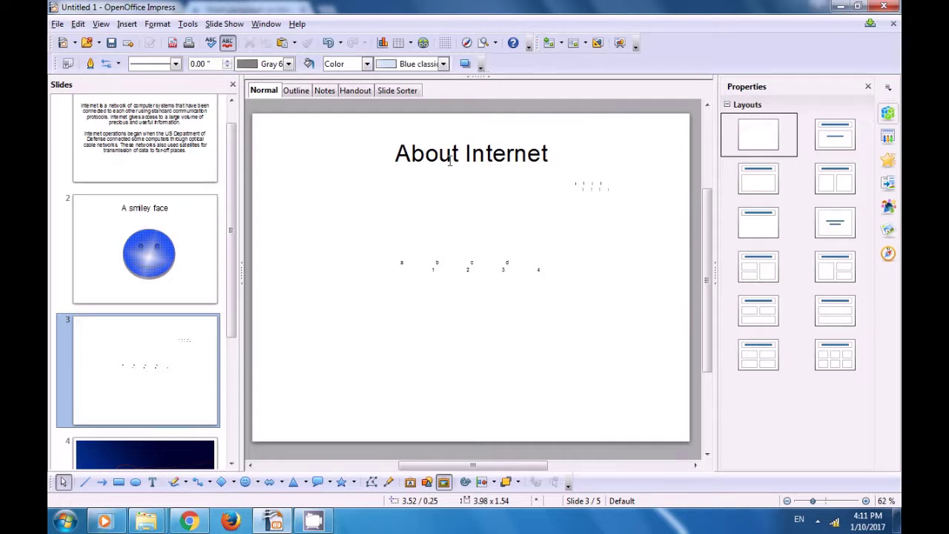
left_click(452, 153)
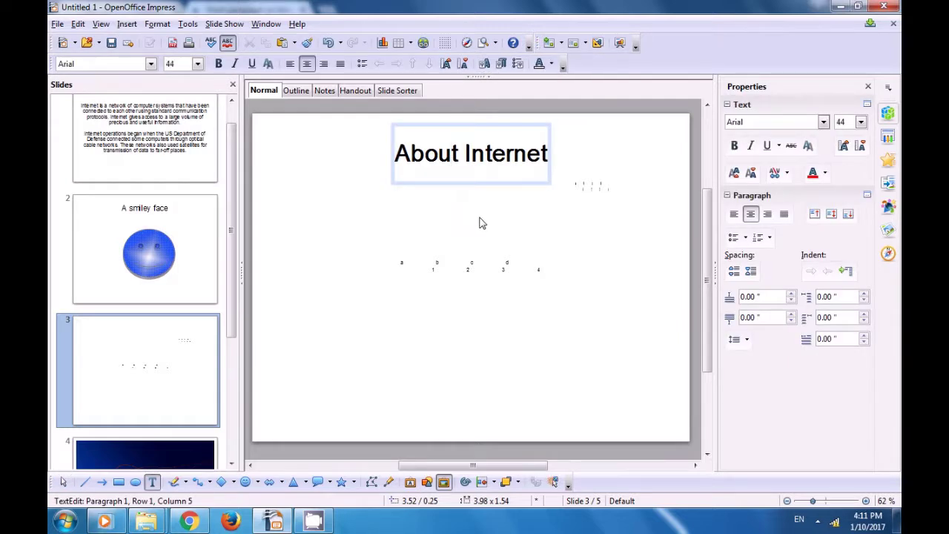
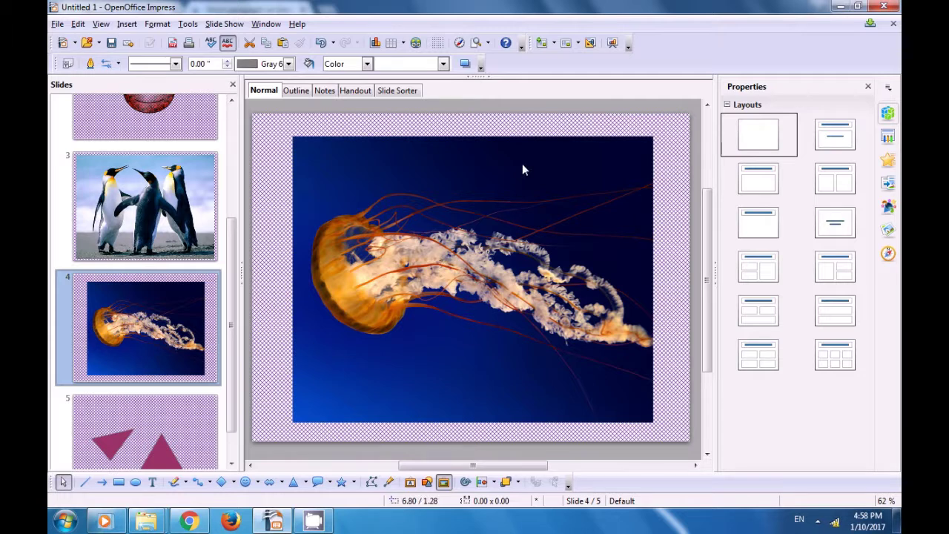
Step: Use the Color Replacer on slide 4's jellyfish picture to replace the sampled dark navy background color with Red 3
left_click(185, 25)
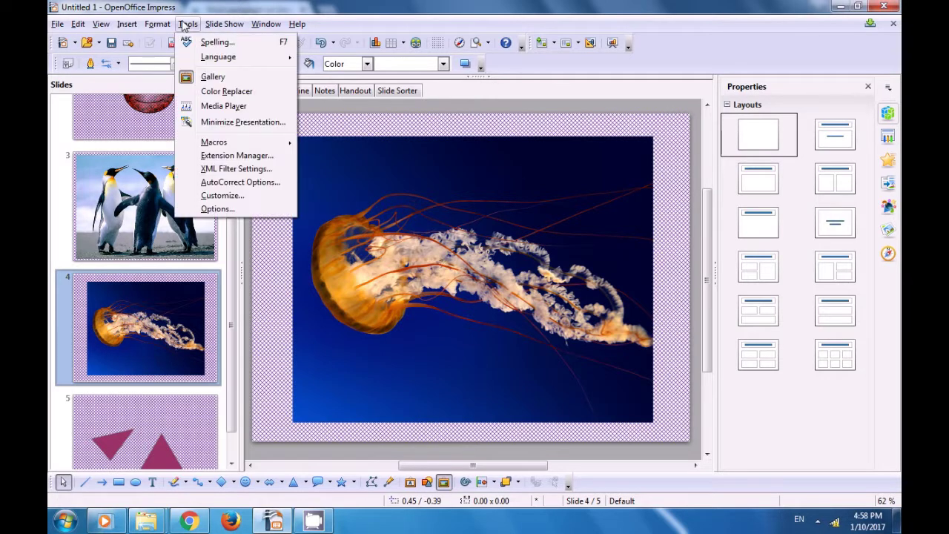
left_click(215, 91)
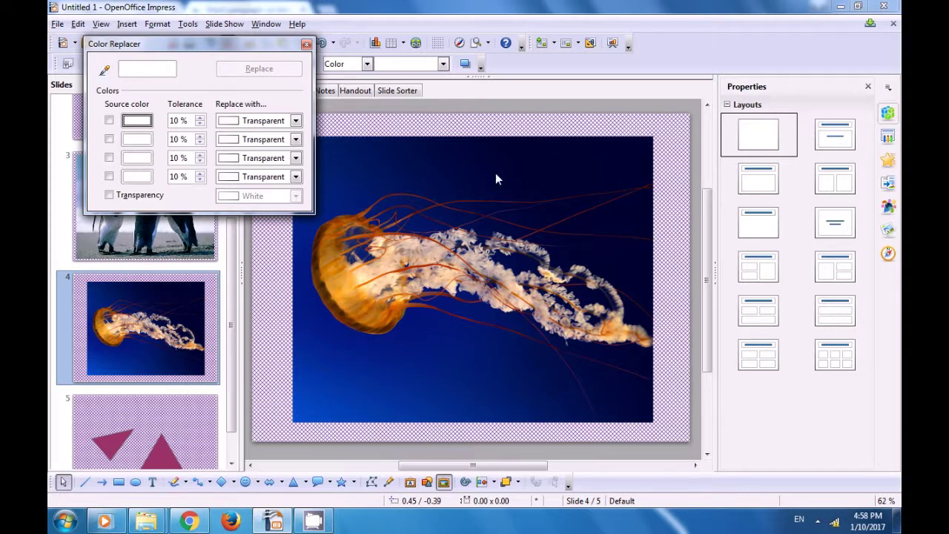
left_click(104, 70)
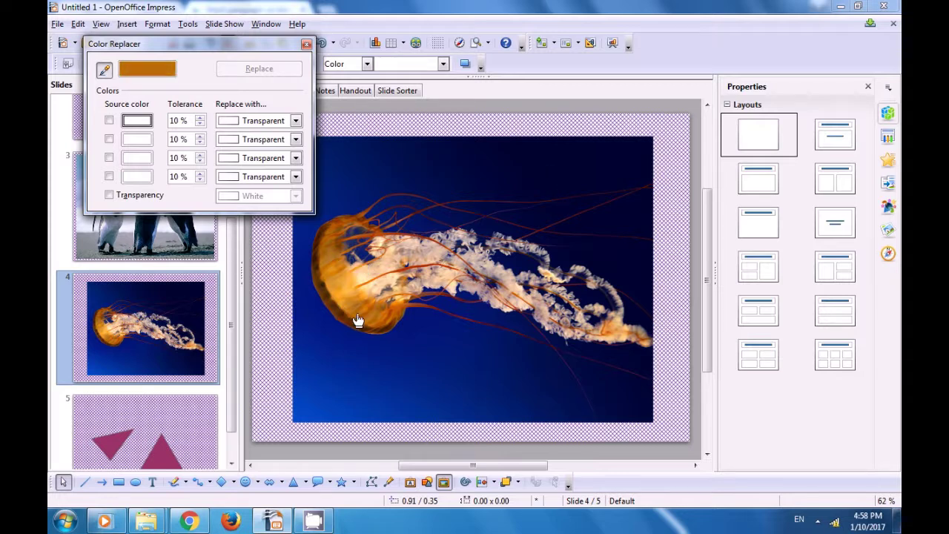
left_click(618, 162)
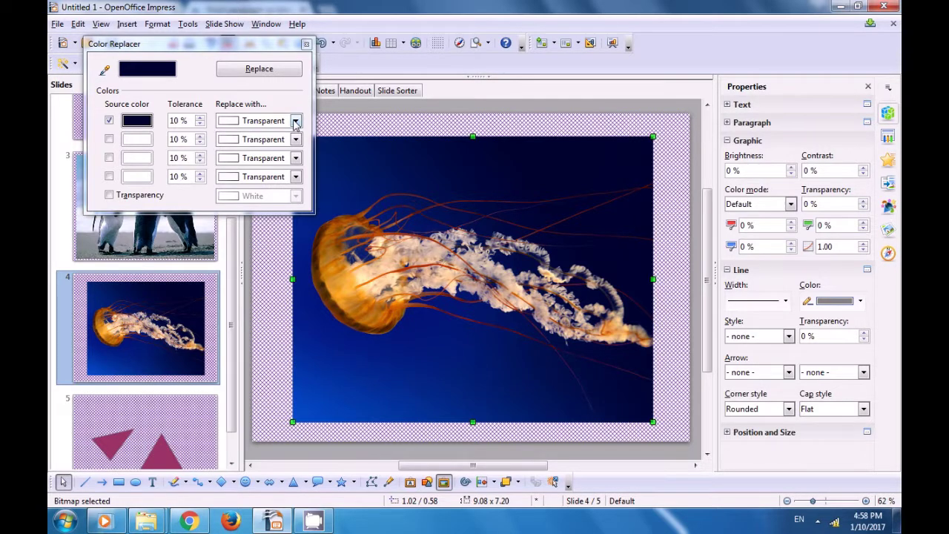
left_click(295, 121)
scroll(275, 205, "down", 9)
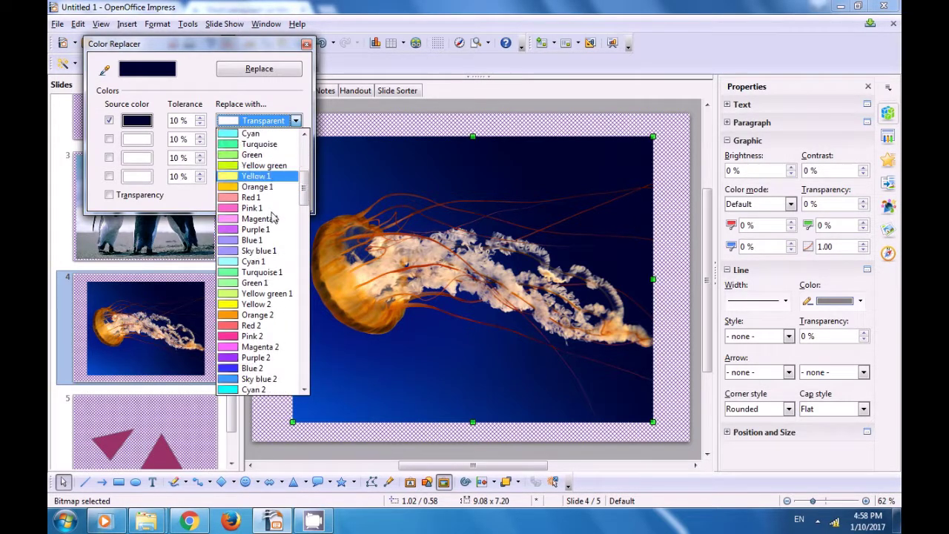
scroll(271, 230, "down", 1)
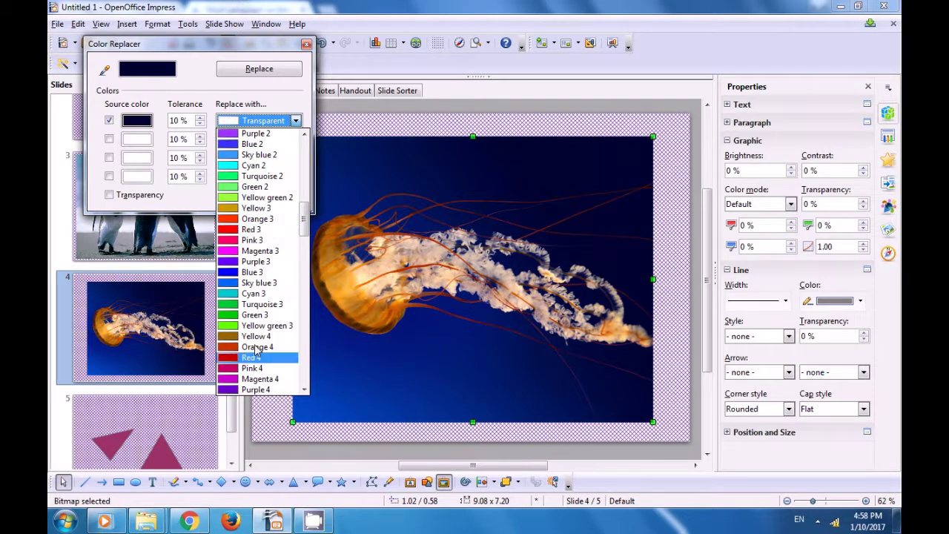
left_click(246, 230)
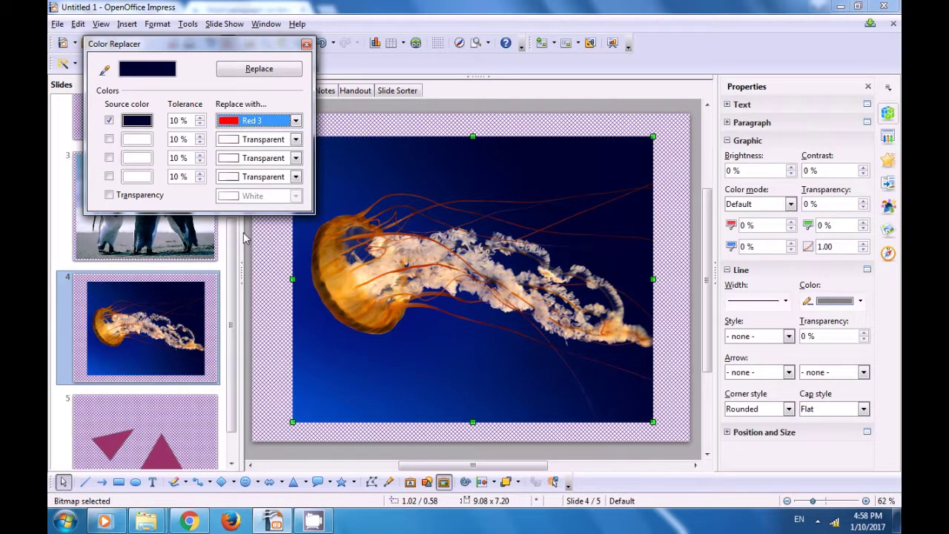
left_click(255, 72)
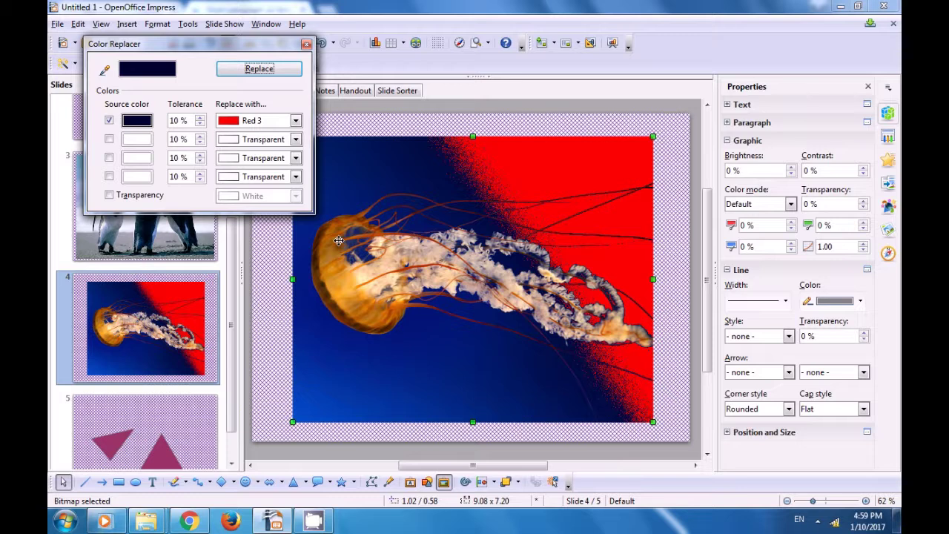
Step: Sample the picture's blue background below the jellyfish as the first source color, and enable and sample a second source color there
left_click(104, 70)
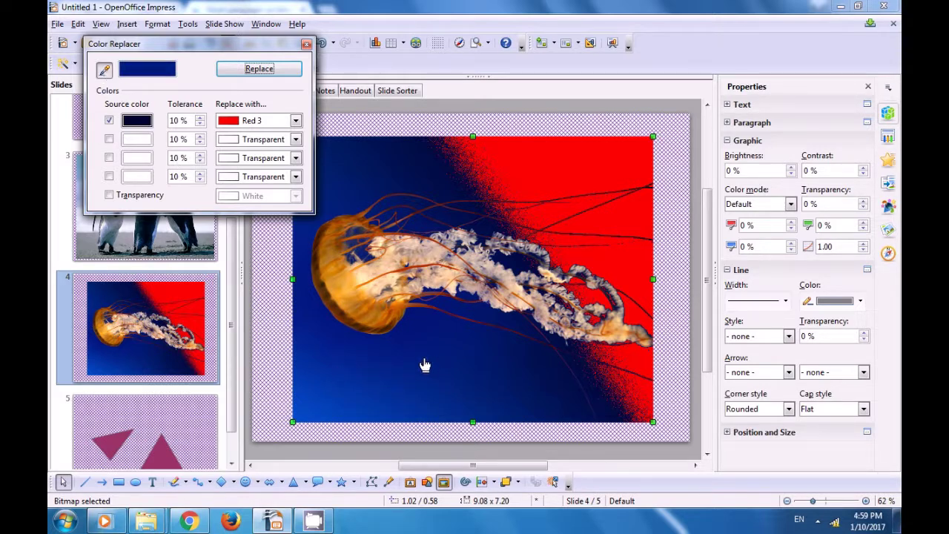
left_click(393, 373)
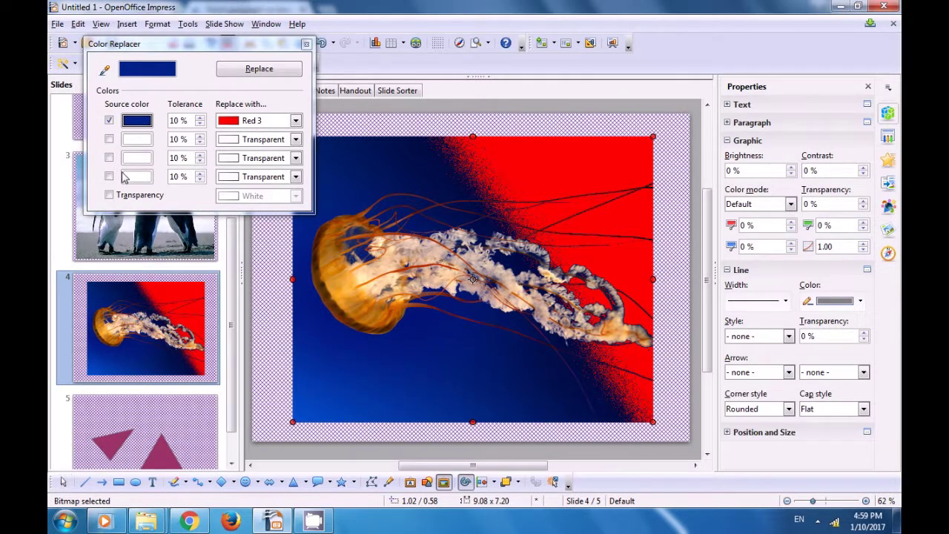
left_click(109, 139)
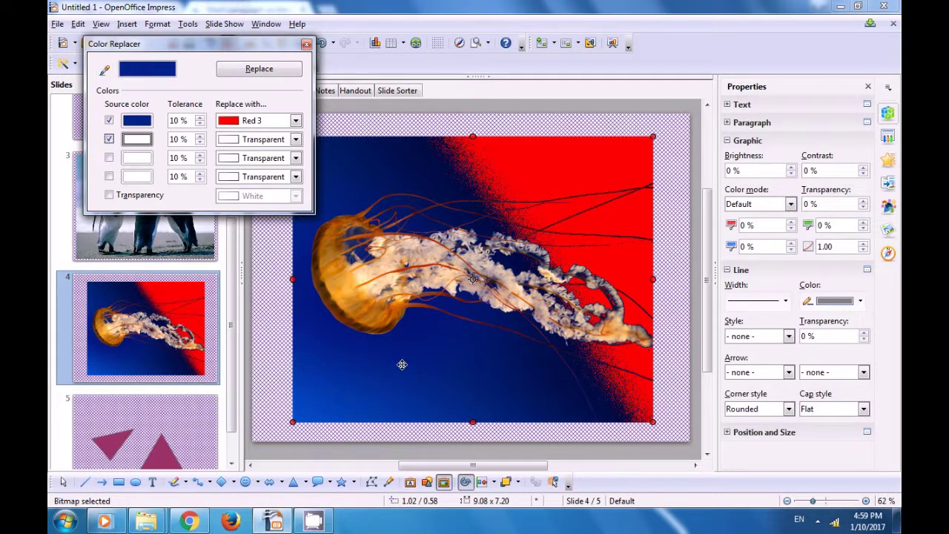
left_click(101, 66)
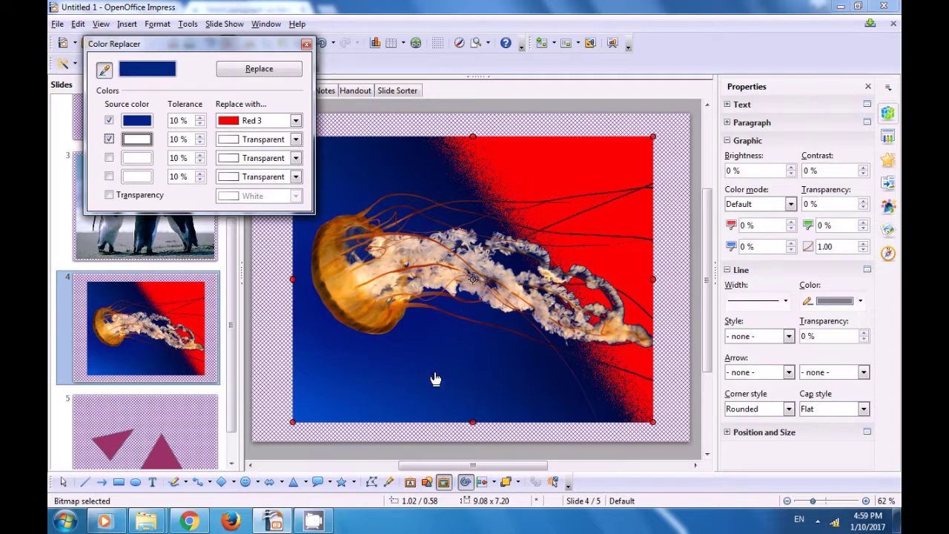
left_click(399, 374)
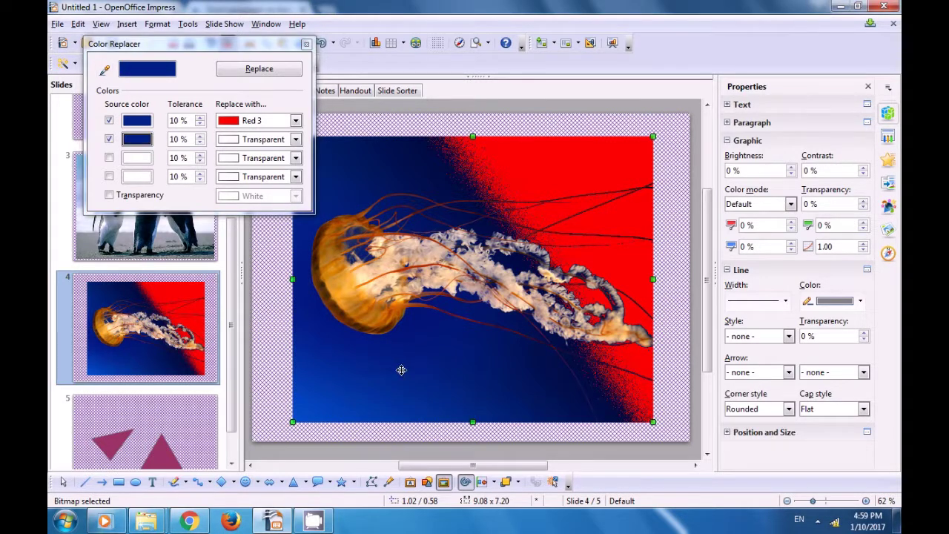
Step: Set the second source color's replacement to Green 3 and replace the sampled colors in the jellyfish picture
left_click(295, 140)
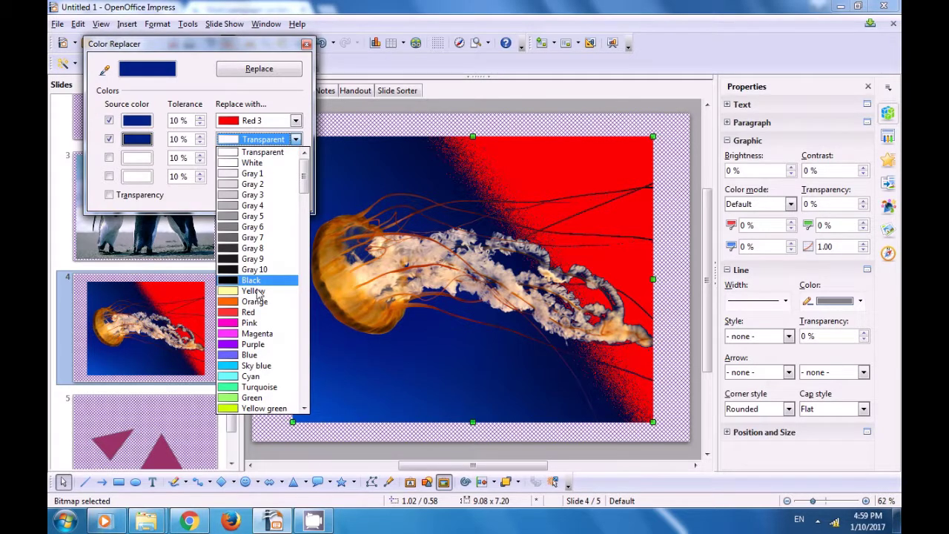
scroll(256, 293, "down", 9)
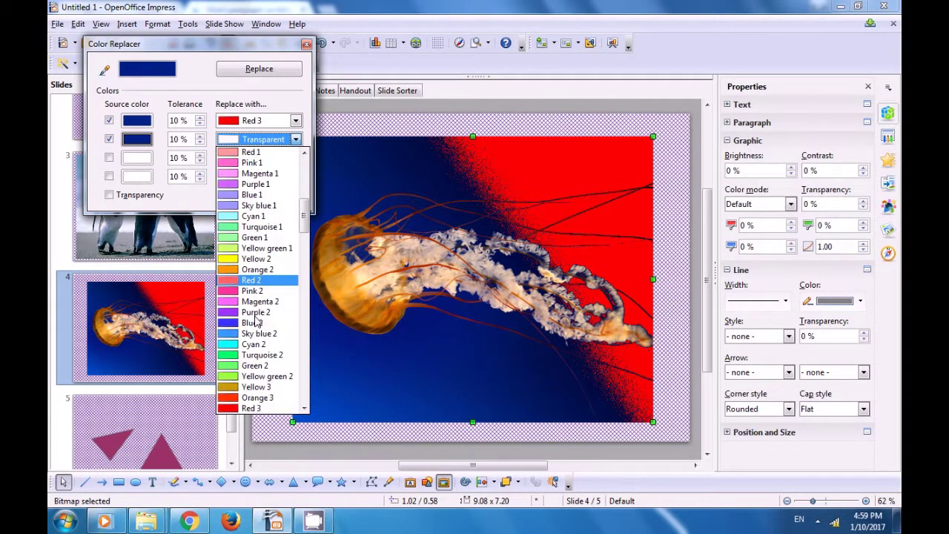
scroll(255, 367, "down", 6)
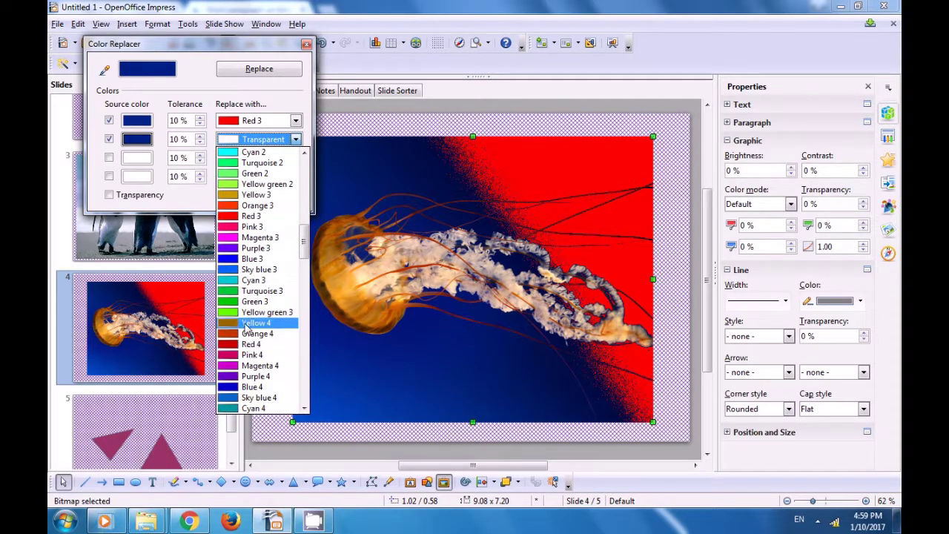
left_click(248, 303)
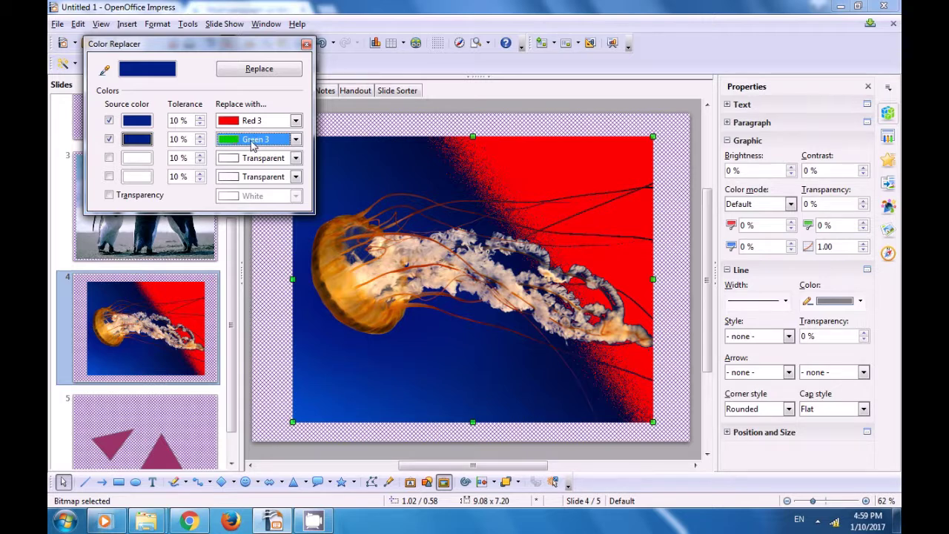
left_click(260, 70)
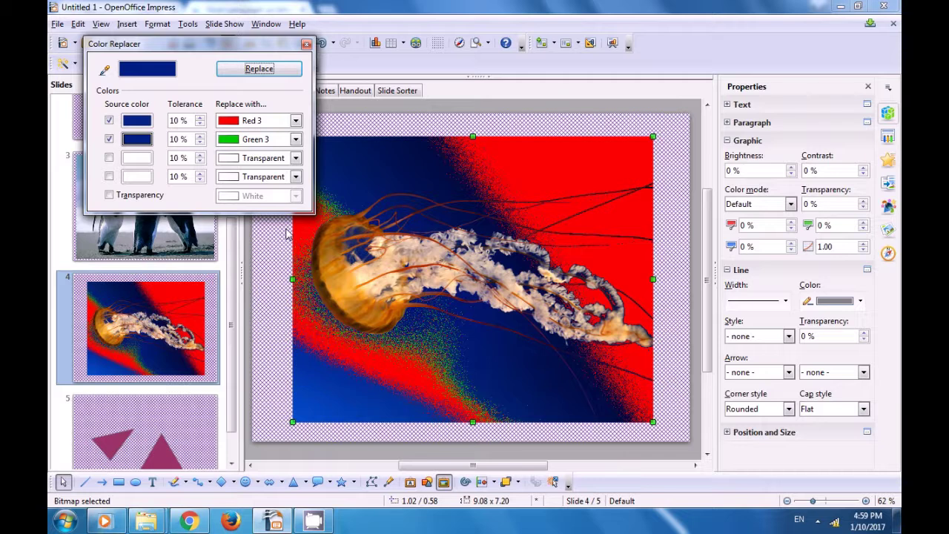
Step: Rerun the replacement with Green 3 for the first source color, and close the Color Replacer with the picture deselected
left_click(295, 120)
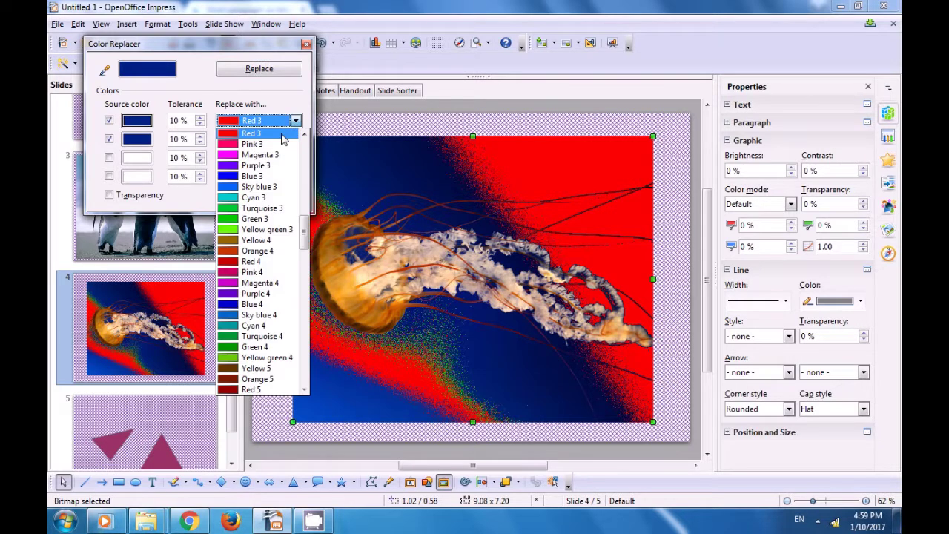
left_click(256, 220)
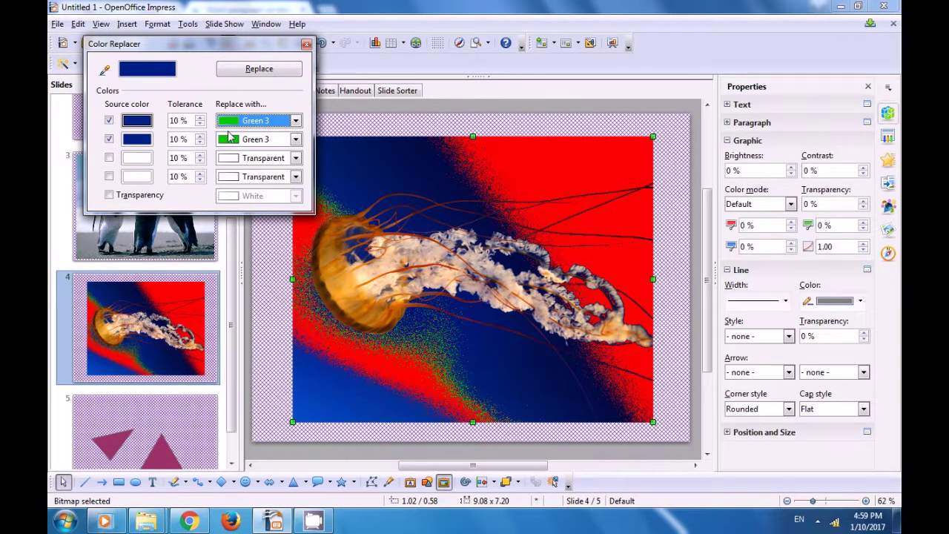
left_click(247, 72)
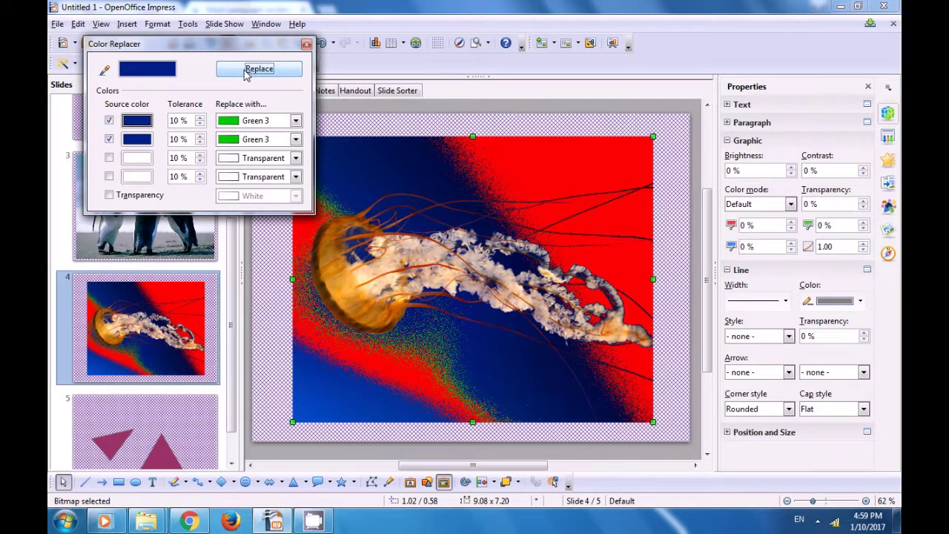
left_click(357, 372)
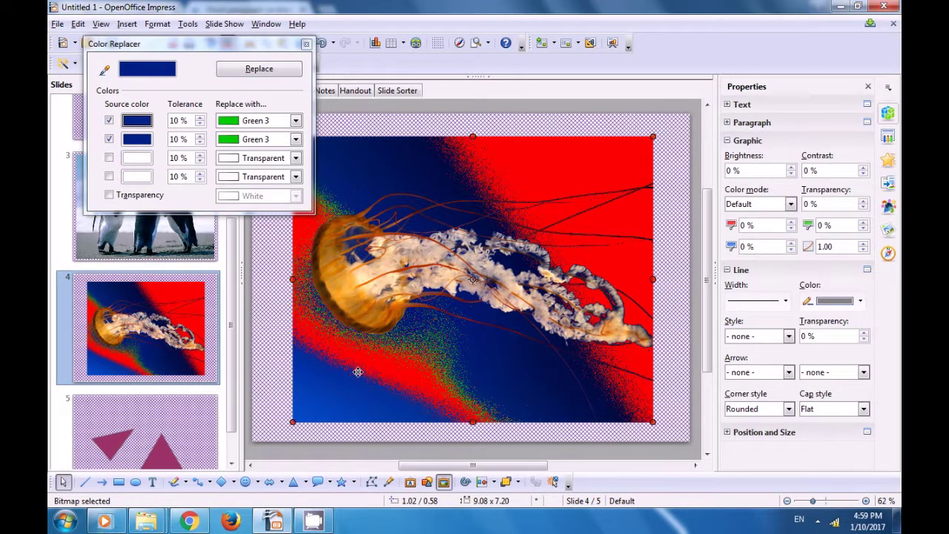
left_click(306, 46)
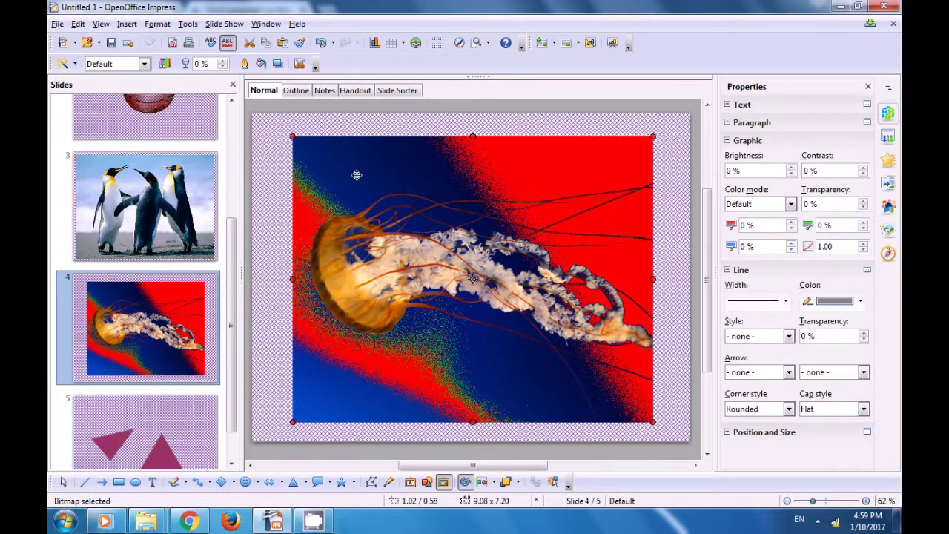
left_click(280, 176)
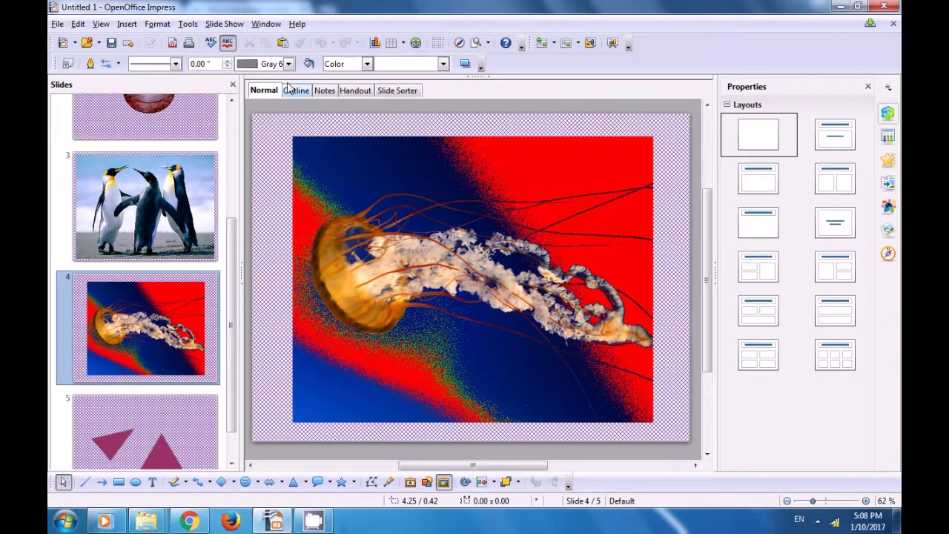
Step: Show the Media Player, dock it above the slide editing area, and hide the Gallery
left_click(190, 25)
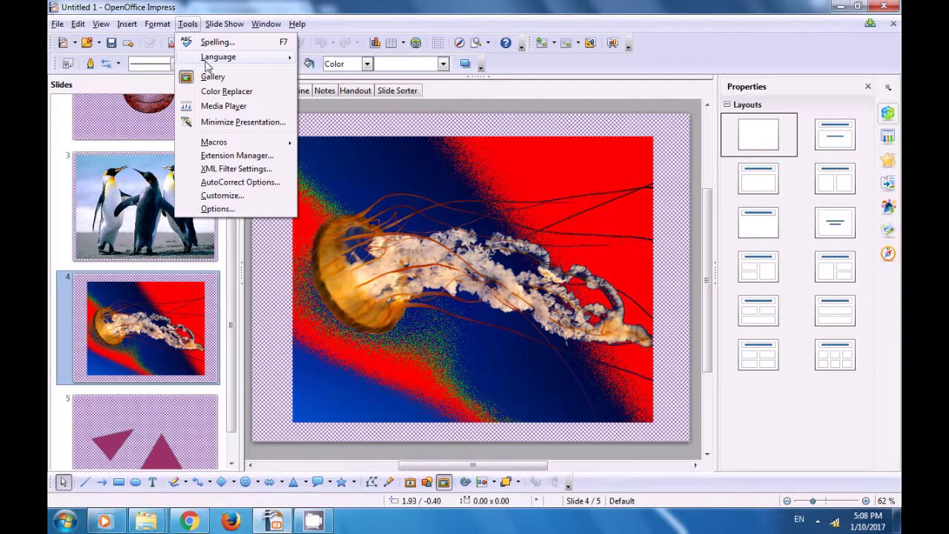
left_click(216, 106)
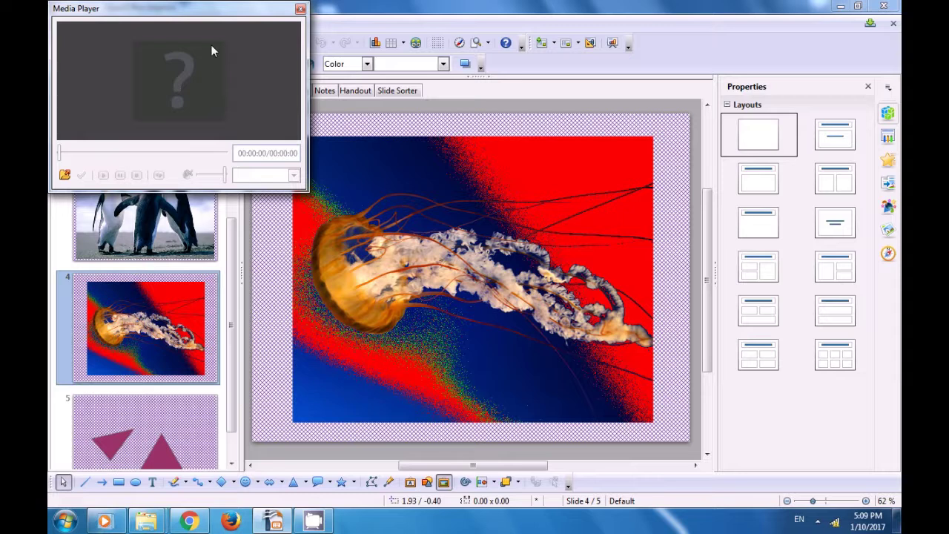
left_click_drag(215, 13, 419, 82)
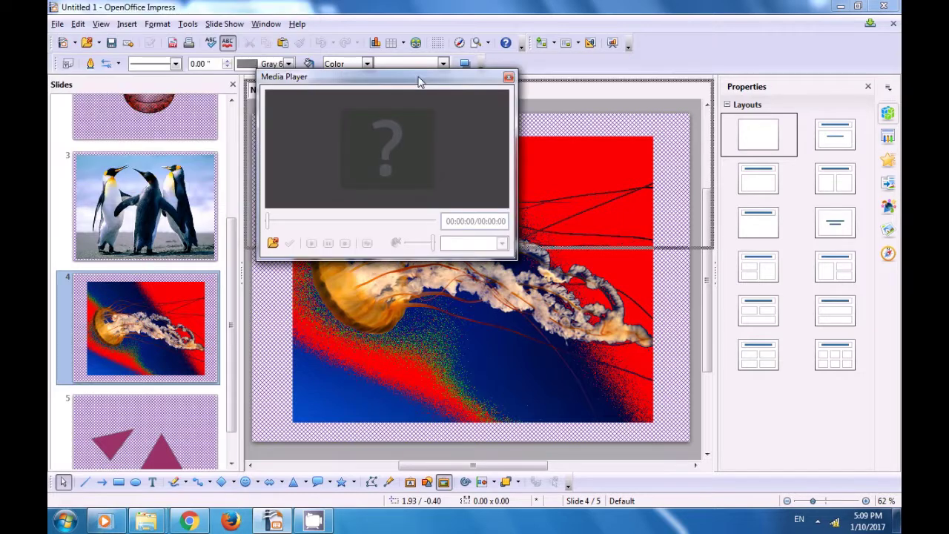
double_click(418, 82, "ctrl")
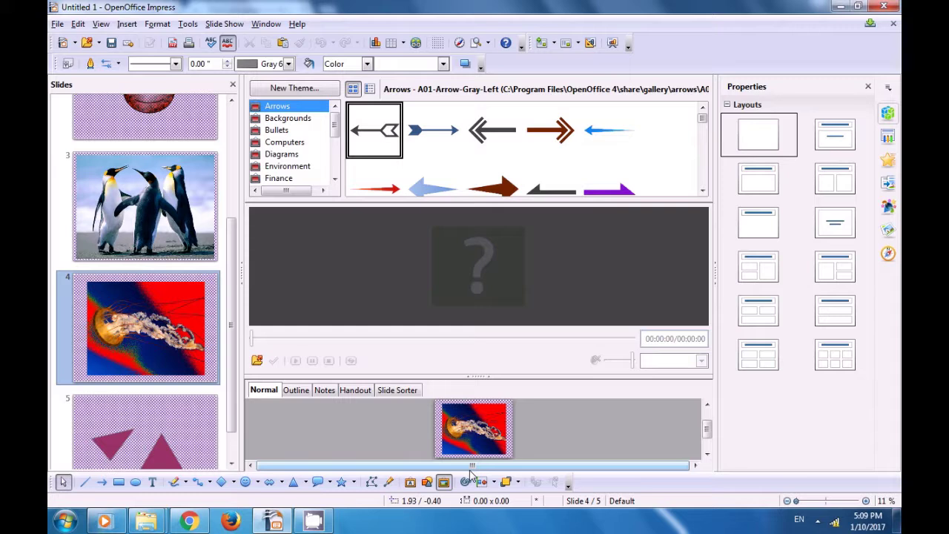
left_click(445, 484)
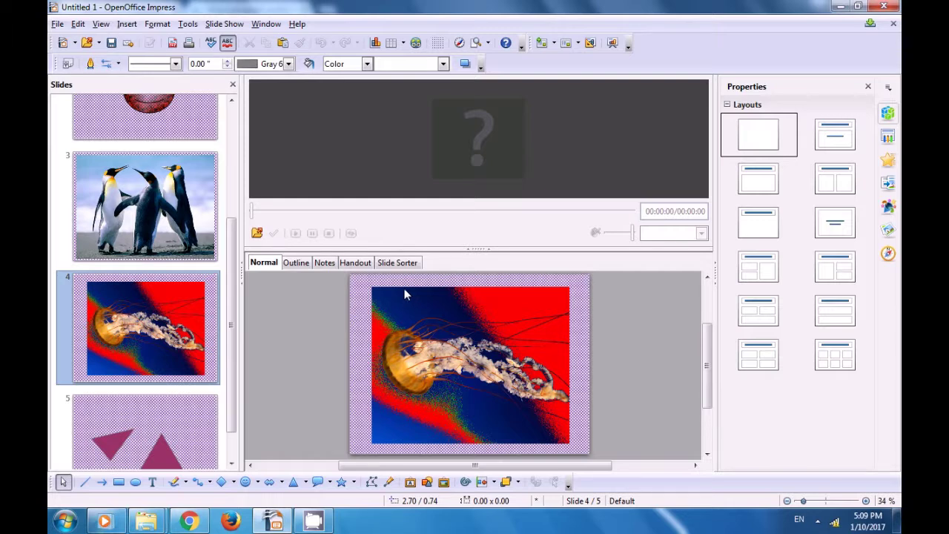
Step: Load the Wildlife video from the Sample Videos folder into the Media Player and insert it on slide 4
left_click(257, 235)
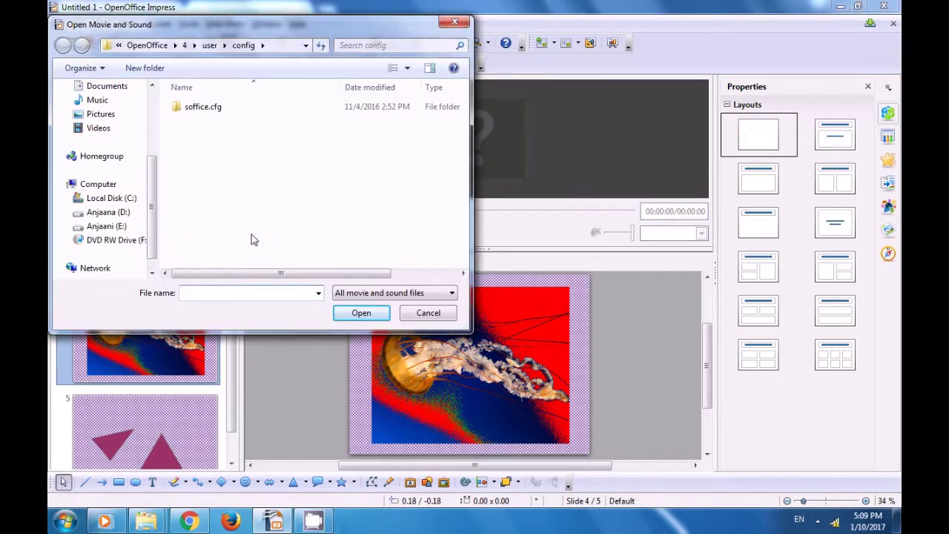
left_click(93, 130)
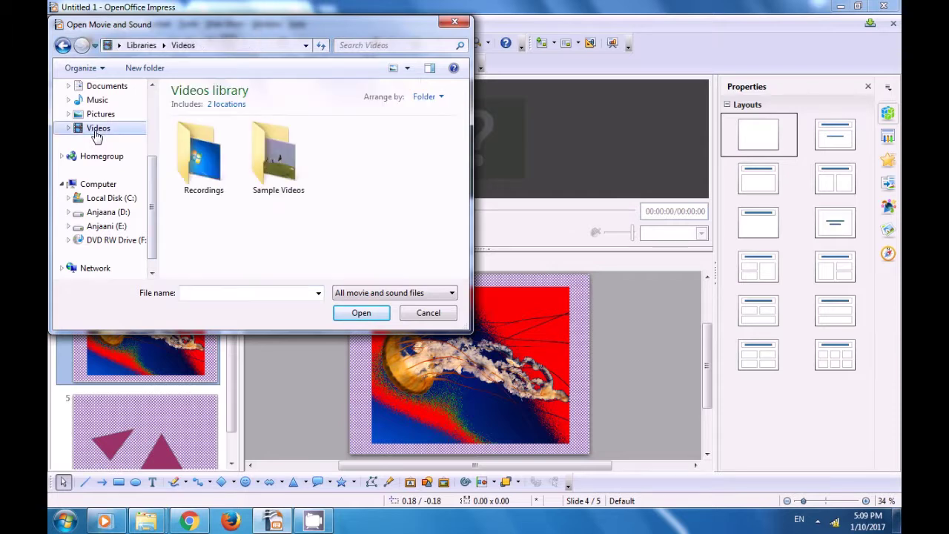
double_click(261, 158)
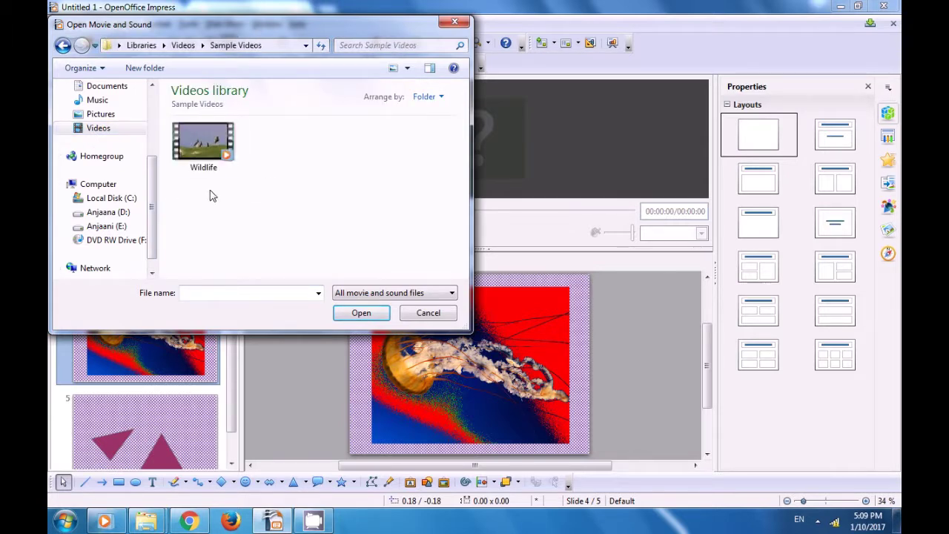
left_click(200, 156)
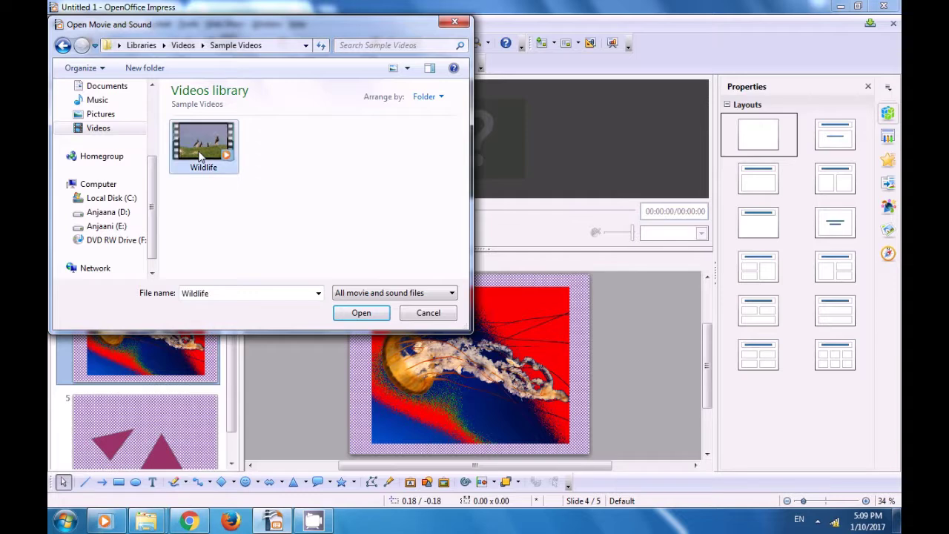
left_click(354, 314)
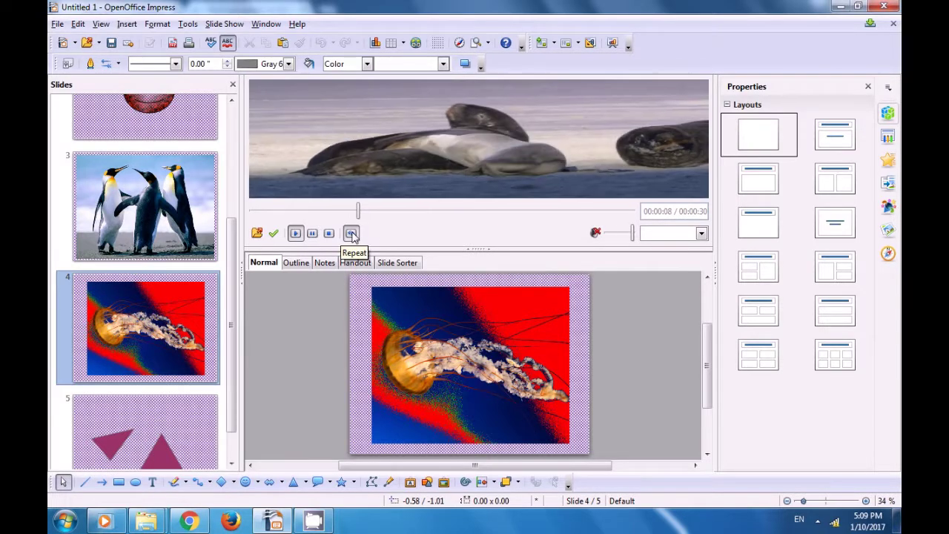
left_click(274, 233)
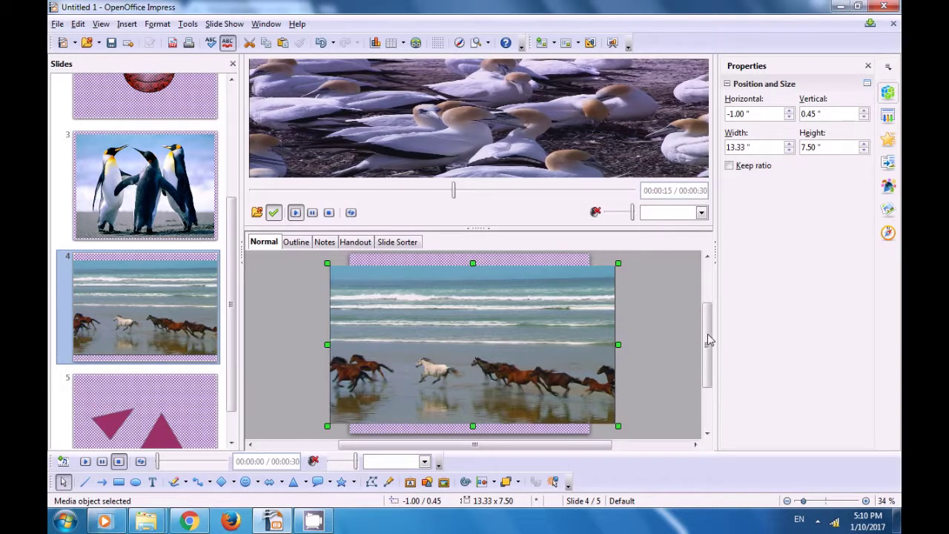
scroll(710, 367, "down", 3)
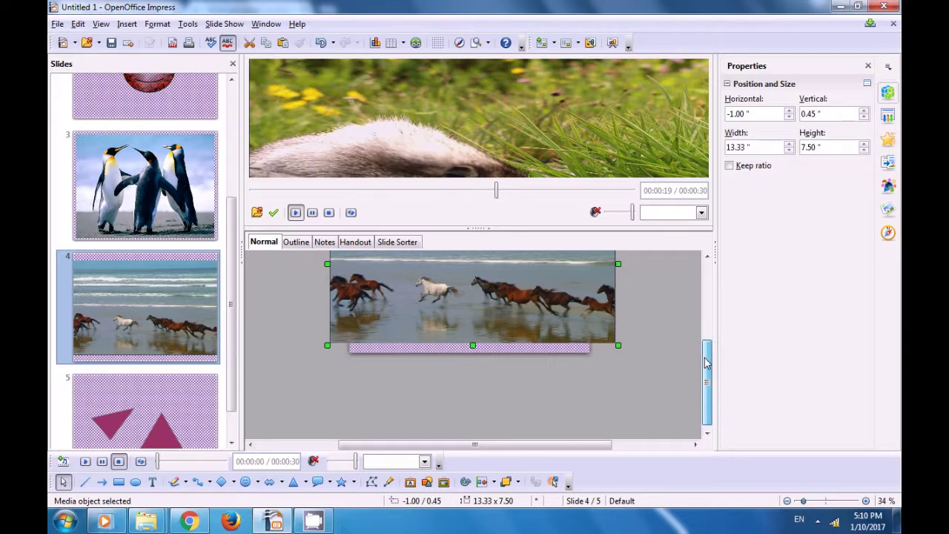
scroll(705, 341, "up", 1)
scroll(699, 327, "up", 3)
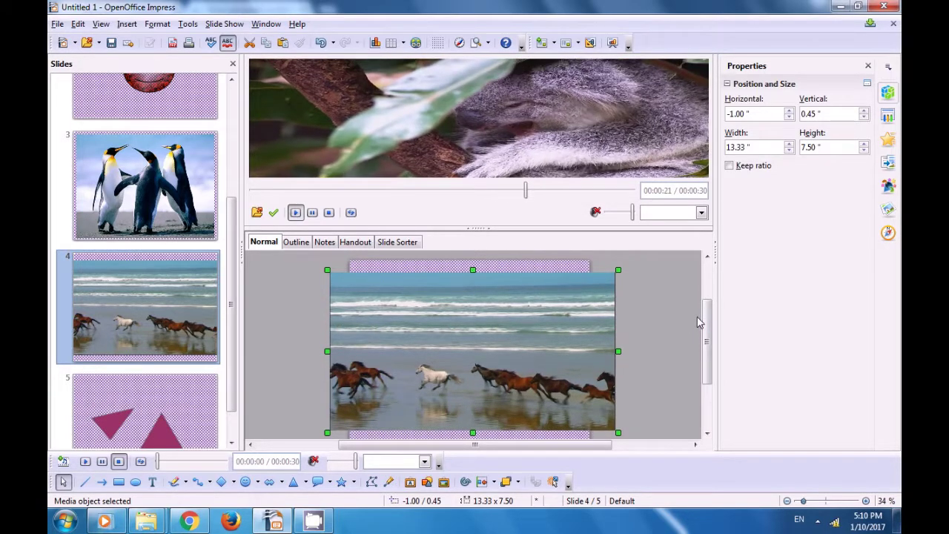
Step: Load the Rec video from the Recordings folder into the Media Player and apply it to slide 4
left_click(257, 213)
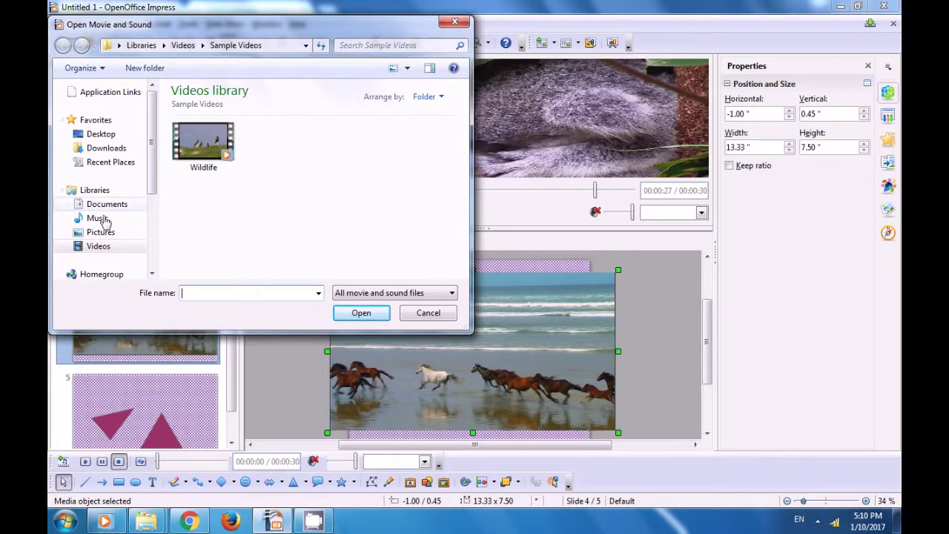
left_click(99, 247)
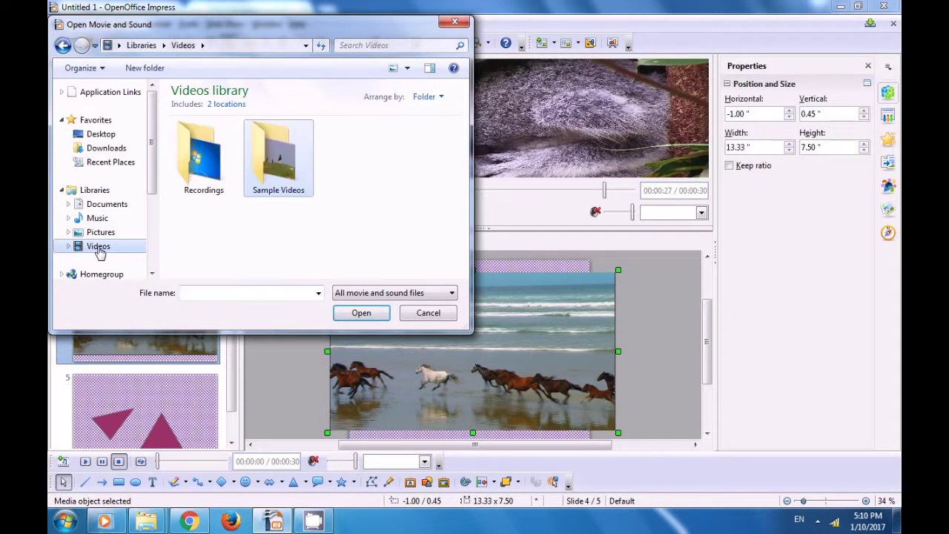
left_click(192, 169)
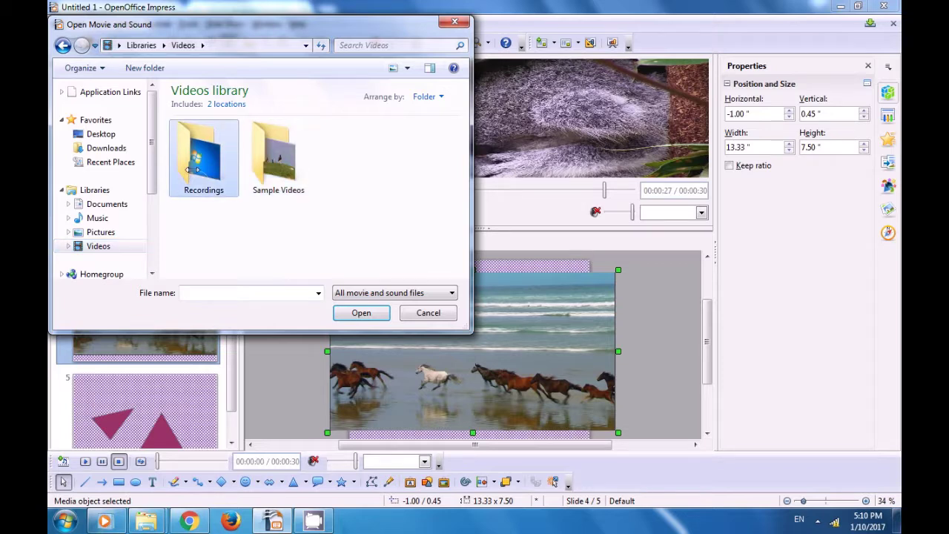
double_click(192, 170)
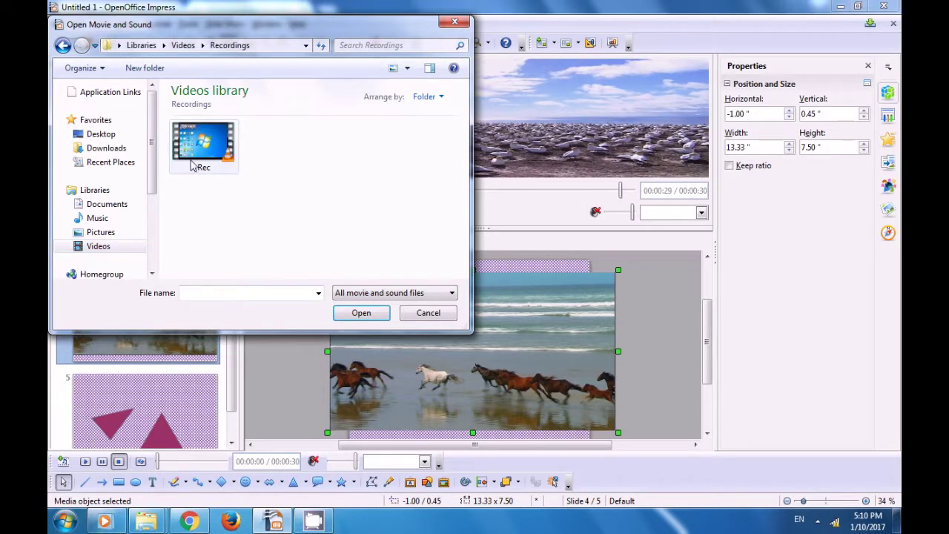
left_click(191, 166)
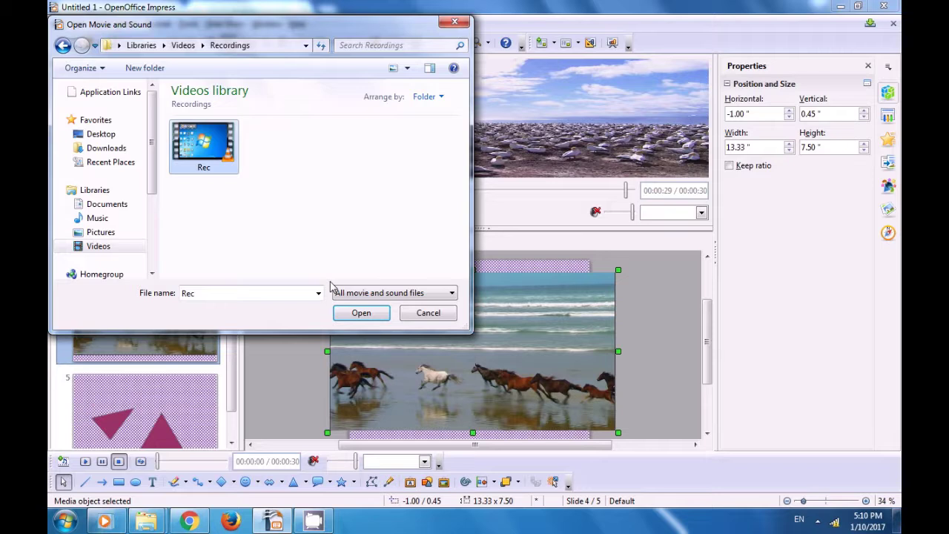
left_click(373, 317)
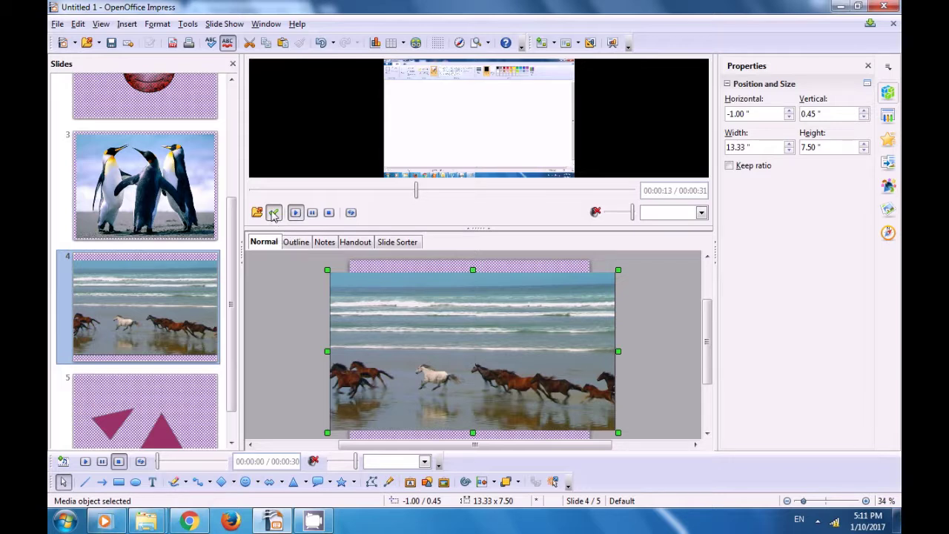
Step: Try playing, pausing and stopping the Rec video in the Media Player, mute its sound, and deselect the media object on slide 4
left_click(296, 213)
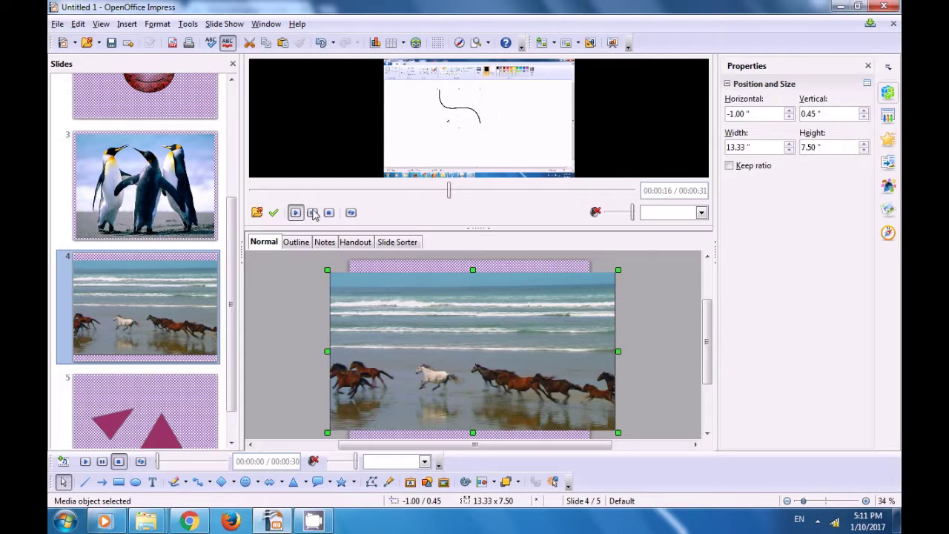
left_click(313, 213)
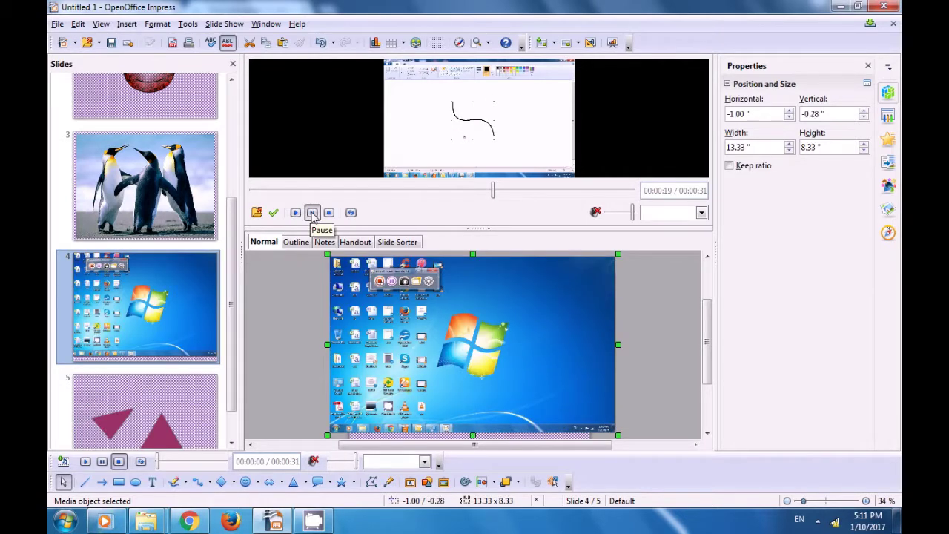
left_click(330, 214)
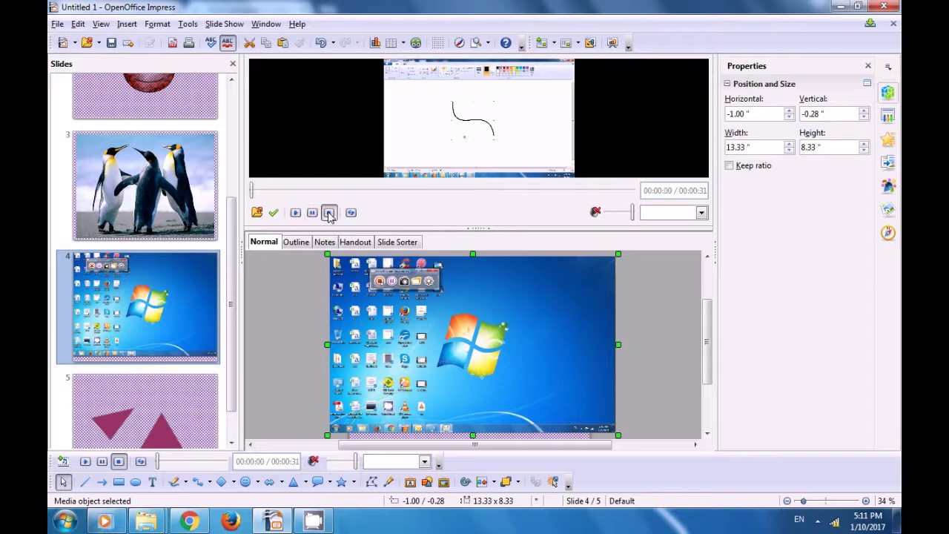
left_click(596, 213)
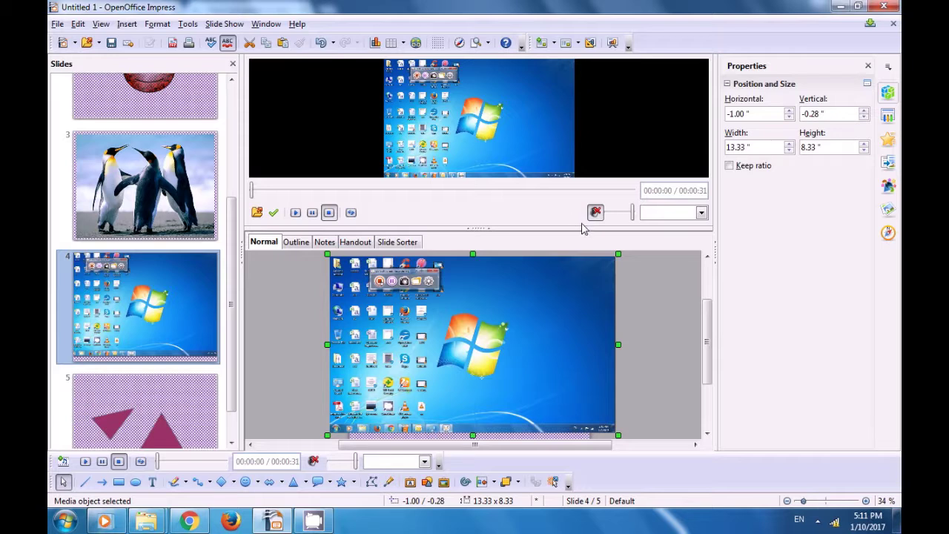
left_click(651, 286)
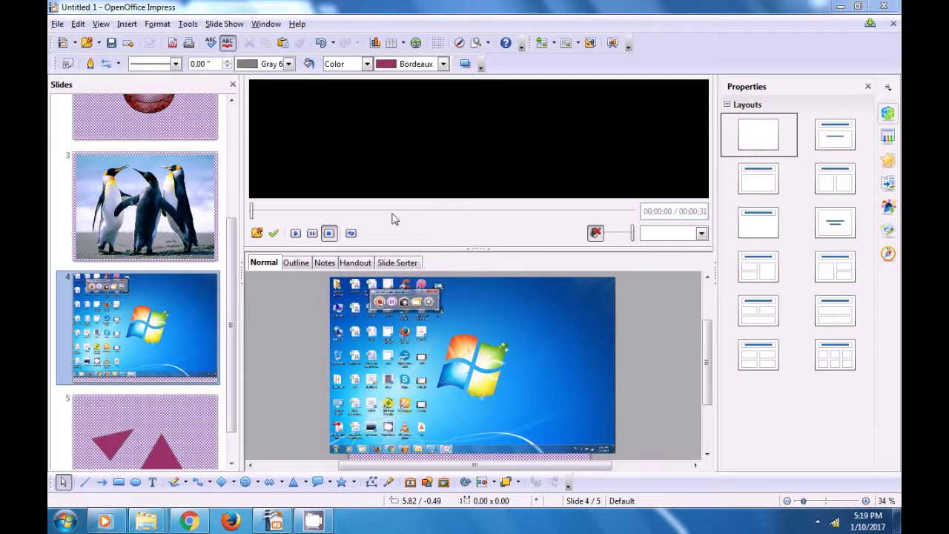
Step: Open the Presentation Minimizer wizard for the current presentation
left_click(190, 24)
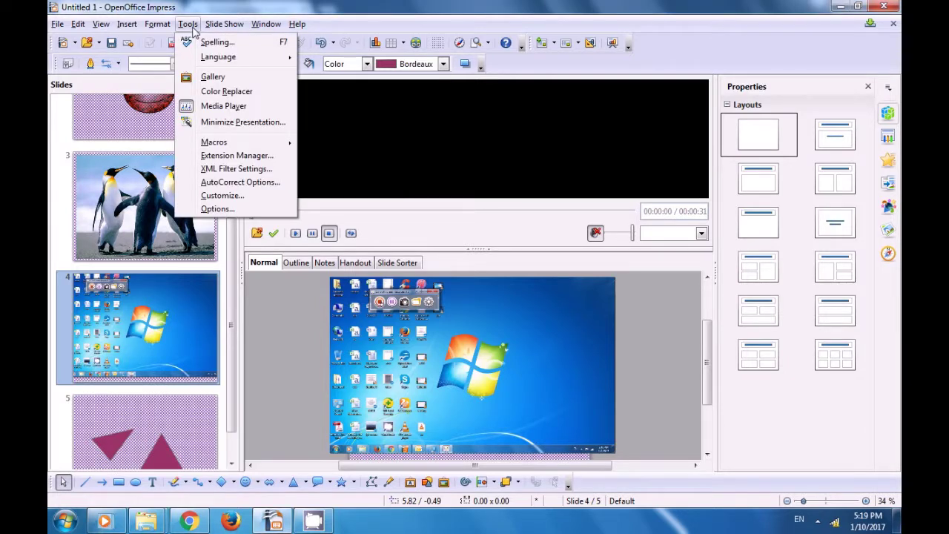
left_click(244, 123)
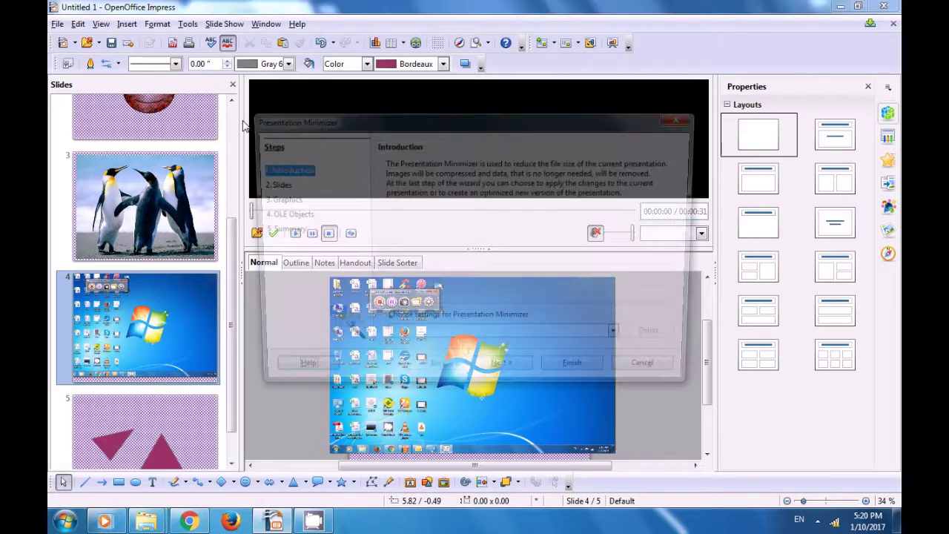